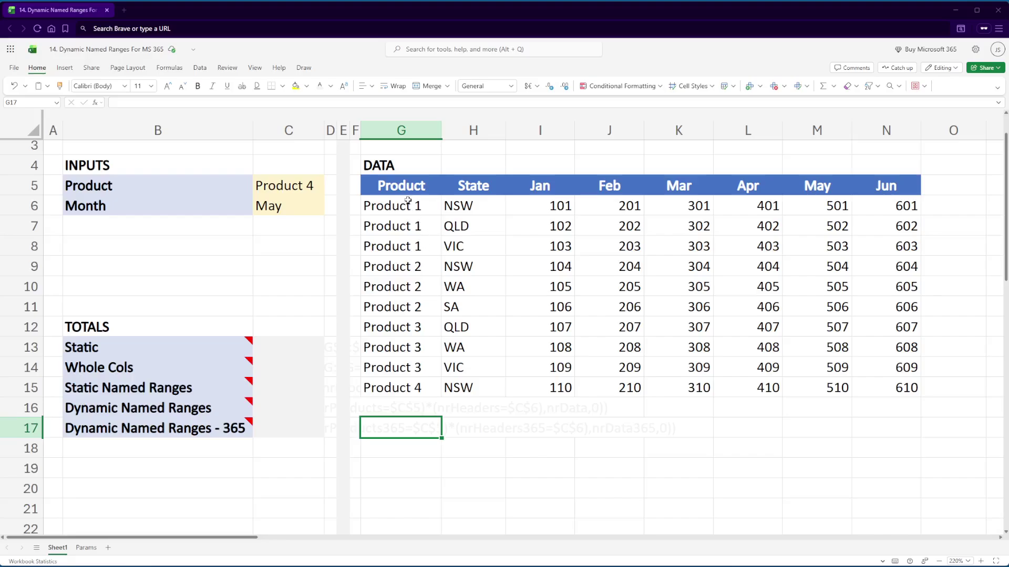
- Examine the product data table, its columns and rows, and the Dynamic Named Ranges - 365 row in the totals
{"action": "left_click_drag", "start_coordinate": [404, 204], "coordinate": [900, 387]}
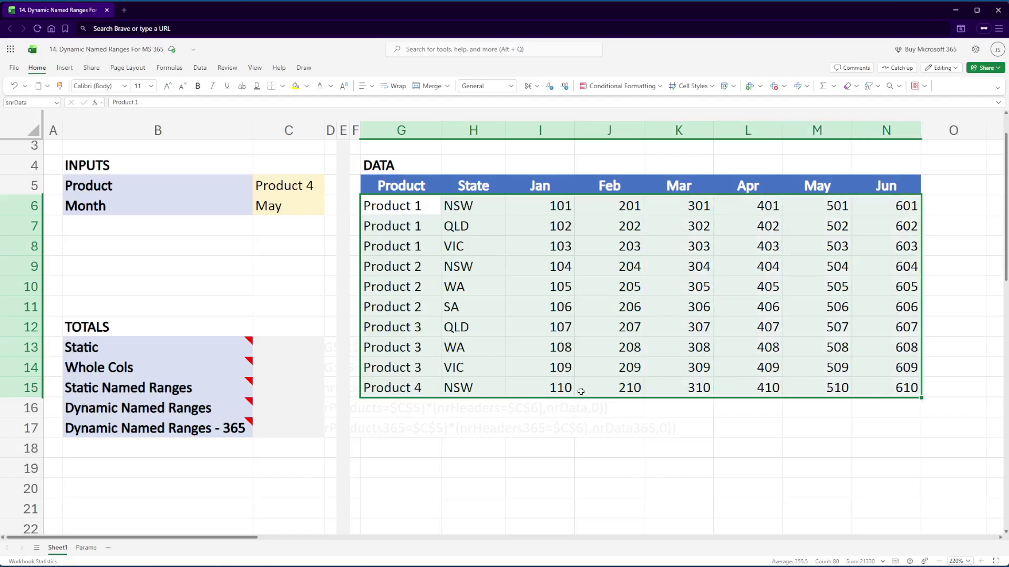
{"action": "left_click", "coordinate": [422, 429]}
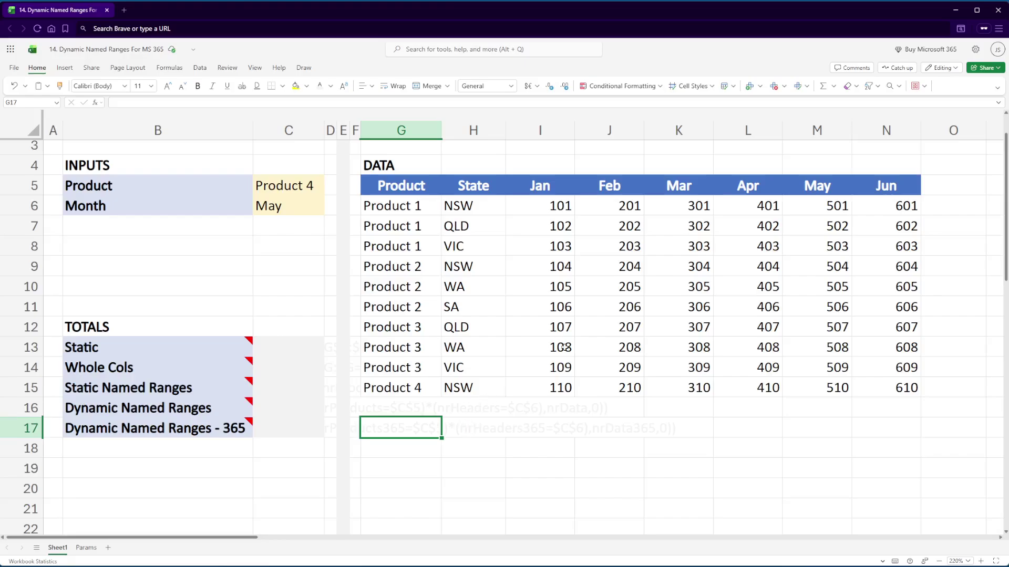
{"action": "left_click_drag", "start_coordinate": [402, 130], "coordinate": [540, 131]}
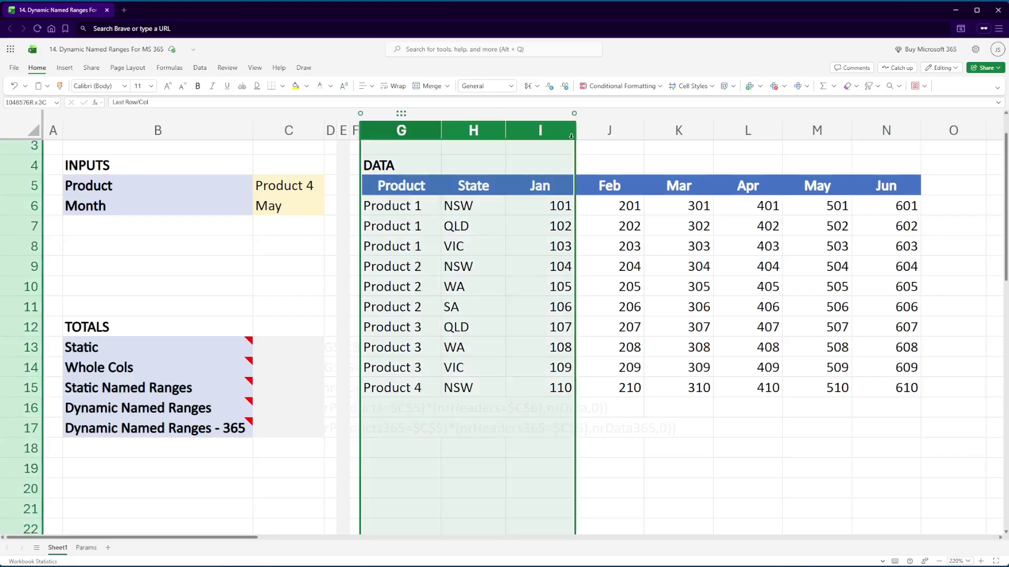
{"action": "left_click_drag", "start_coordinate": [32, 254], "coordinate": [32, 266]}
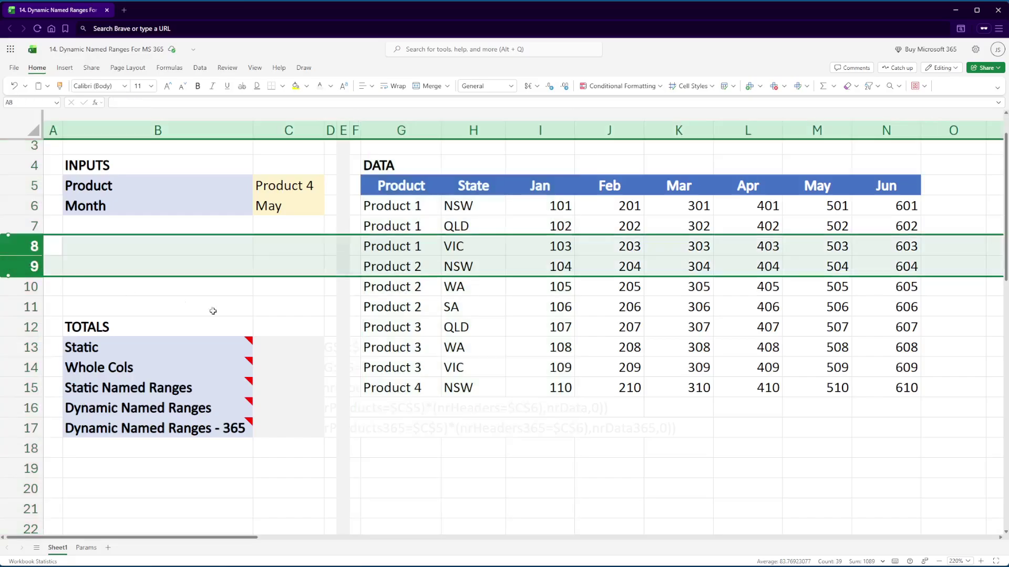
{"action": "left_click", "coordinate": [418, 441]}
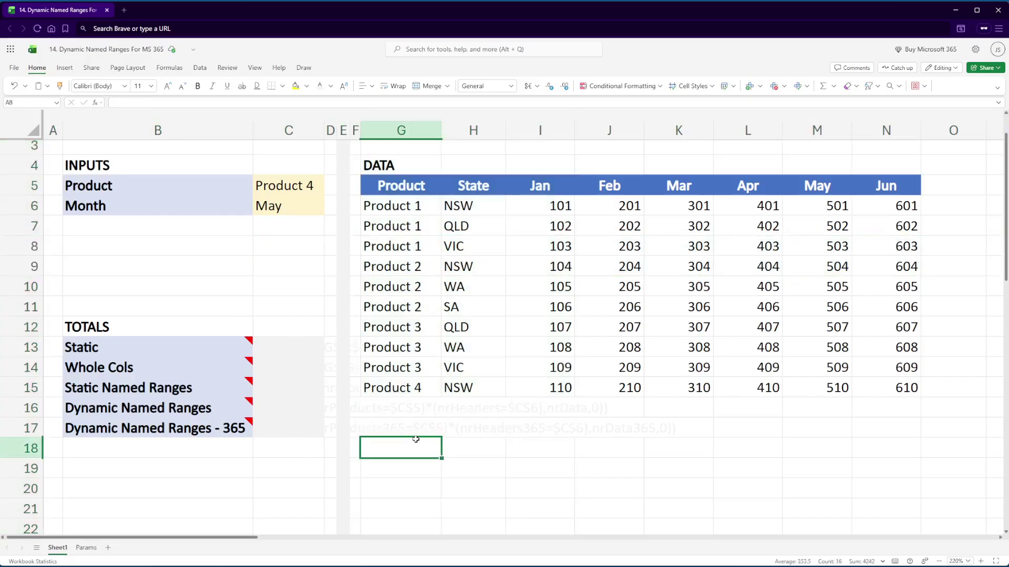
{"action": "scroll", "coordinate": [505, 330], "scroll_direction": "up", "scroll_amount": 1}
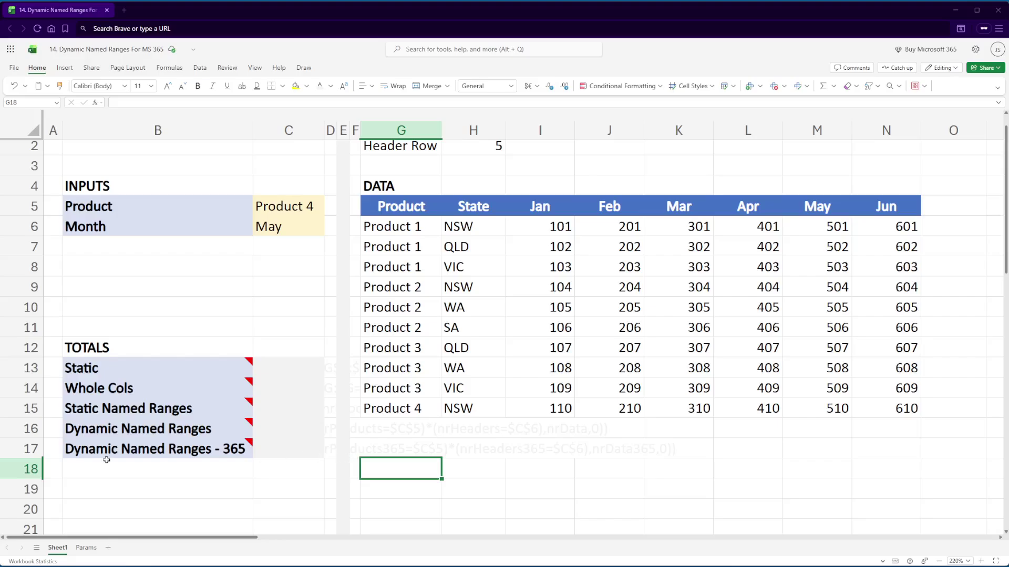
{"action": "left_click", "coordinate": [26, 449]}
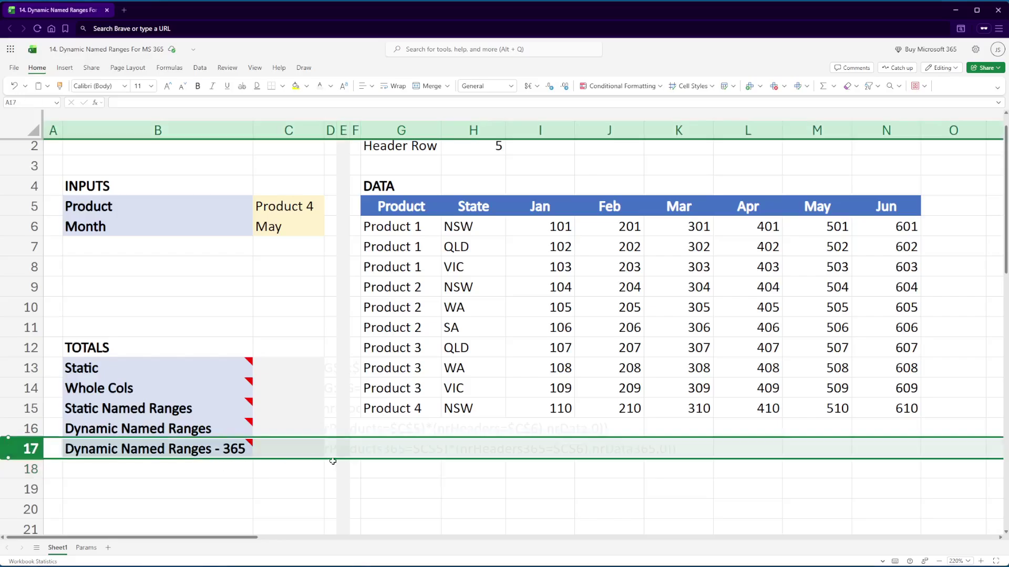
{"action": "left_click", "coordinate": [389, 470]}
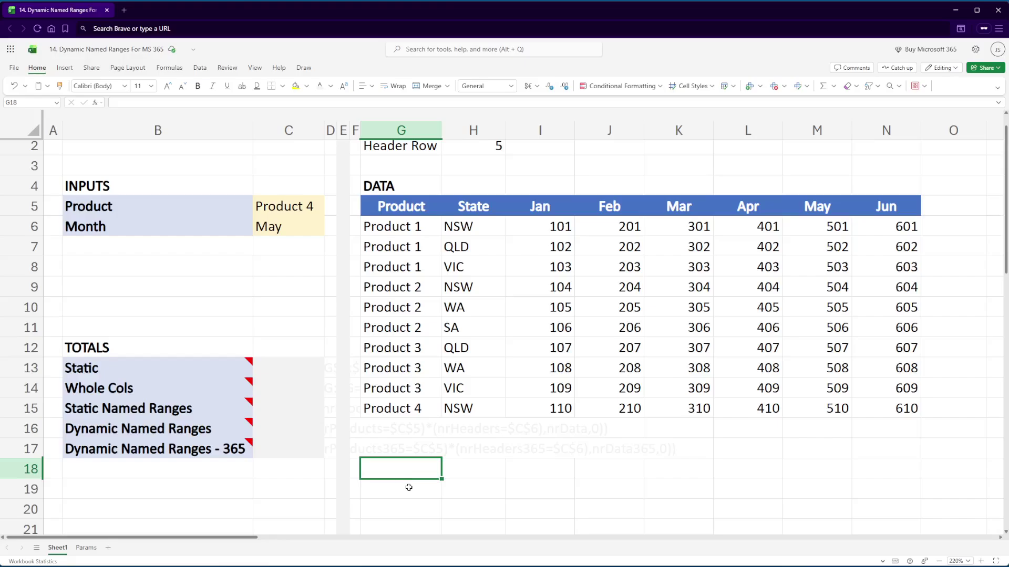
- Enter =TRIMRANGE(K3:N18) in cell P6, covering the Mar to Jun columns with blank rows above and below the data
{"action": "left_click_drag", "start_coordinate": [248, 539], "coordinate": [377, 531]}
{"action": "left_click", "coordinate": [552, 228]}
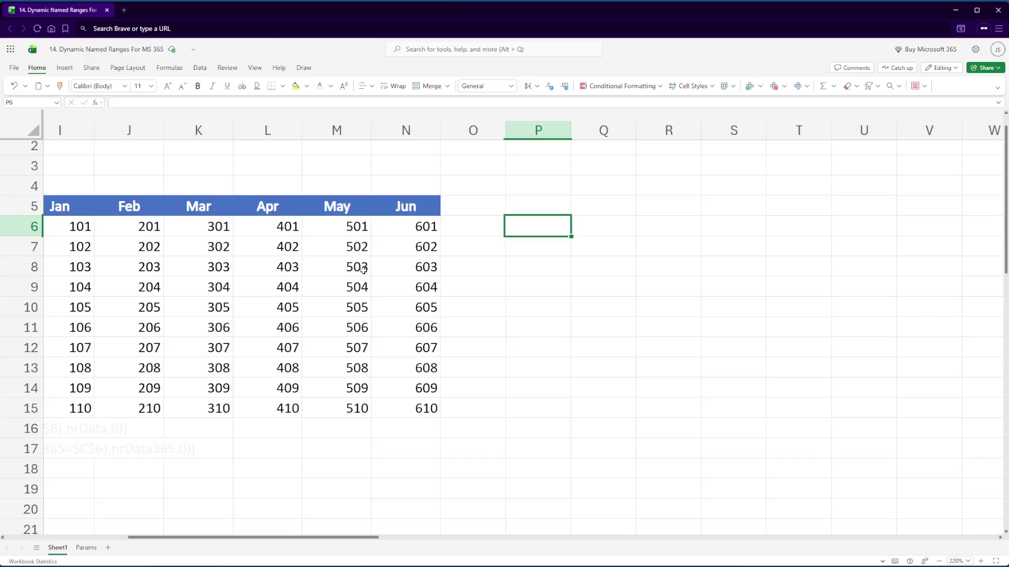
{"action": "left_click", "coordinate": [255, 170]}
{"action": "left_click_drag", "start_coordinate": [255, 169], "coordinate": [404, 449]}
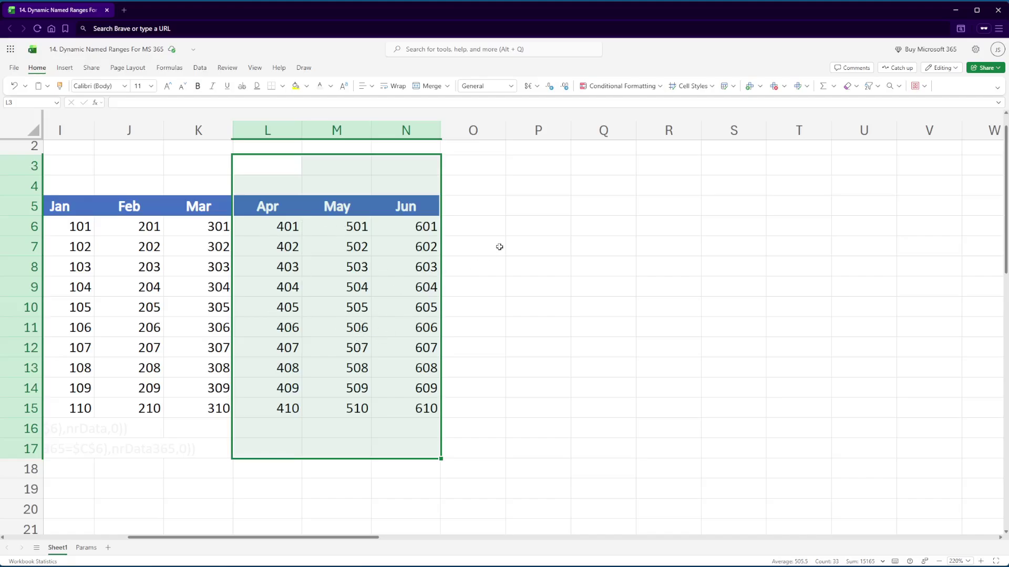
{"action": "left_click", "coordinate": [527, 232]}
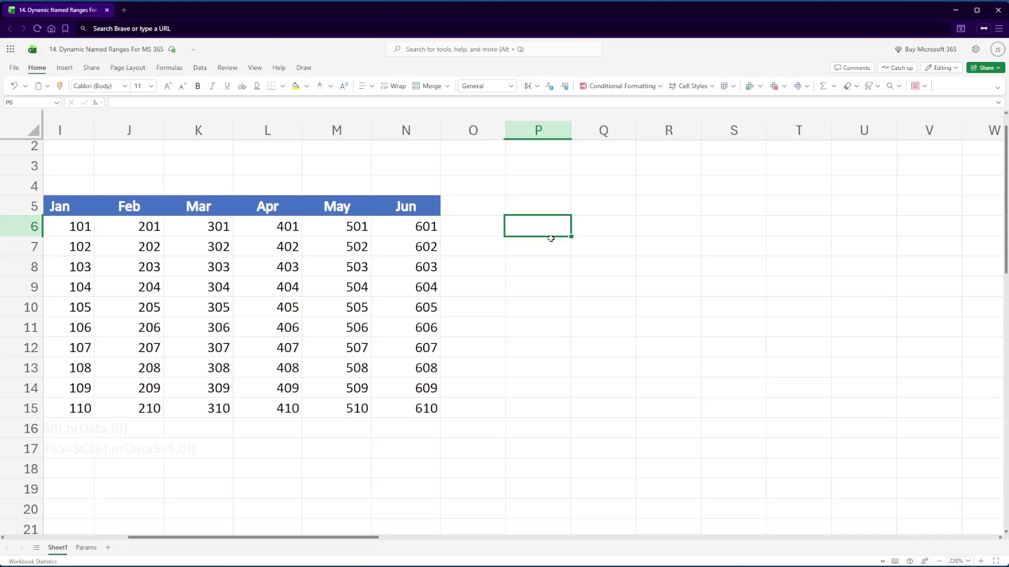
{"action": "type", "text": "="}
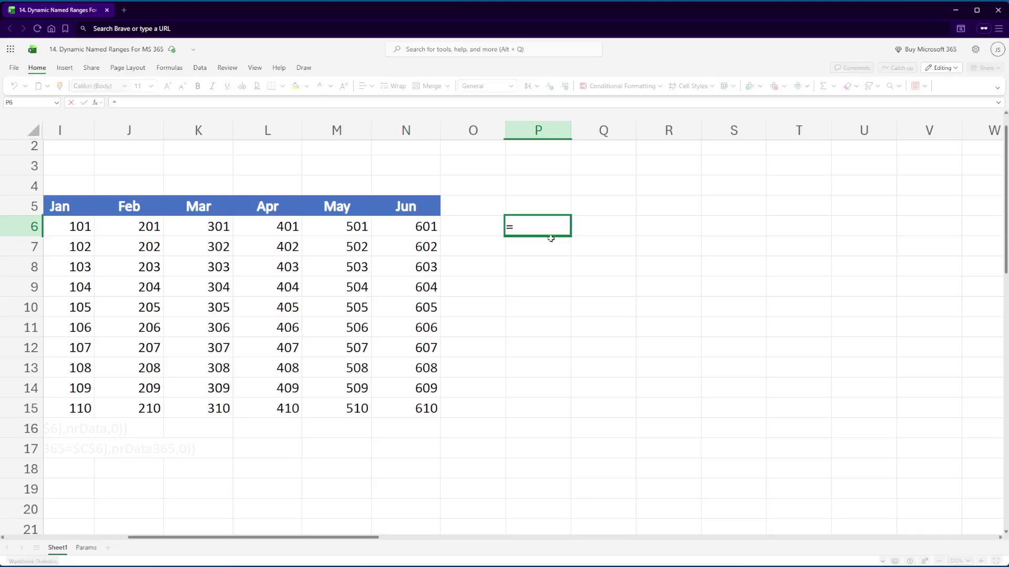
{"action": "type", "text": "trimrange("}
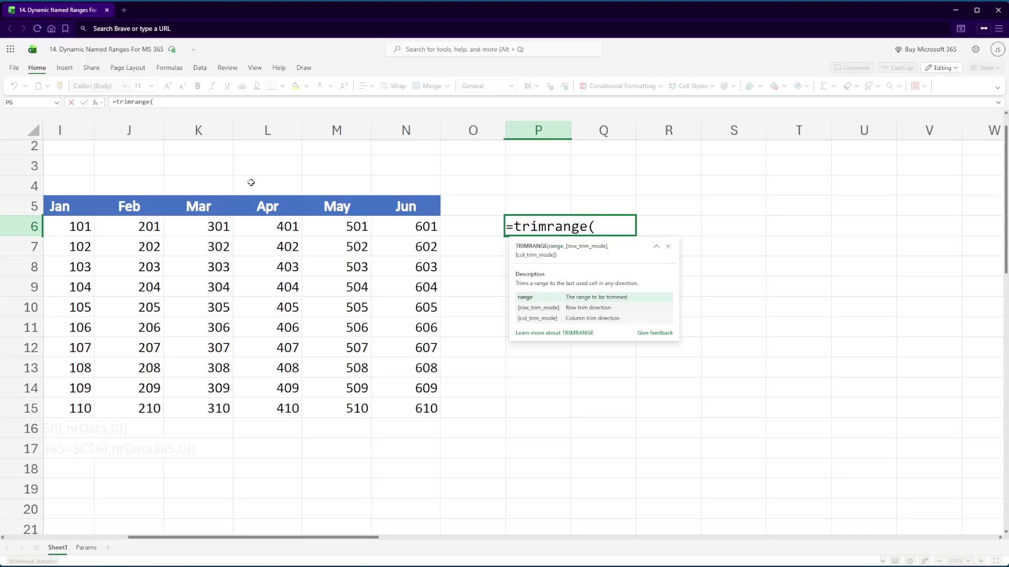
{"action": "left_click_drag", "start_coordinate": [208, 170], "coordinate": [431, 477]}
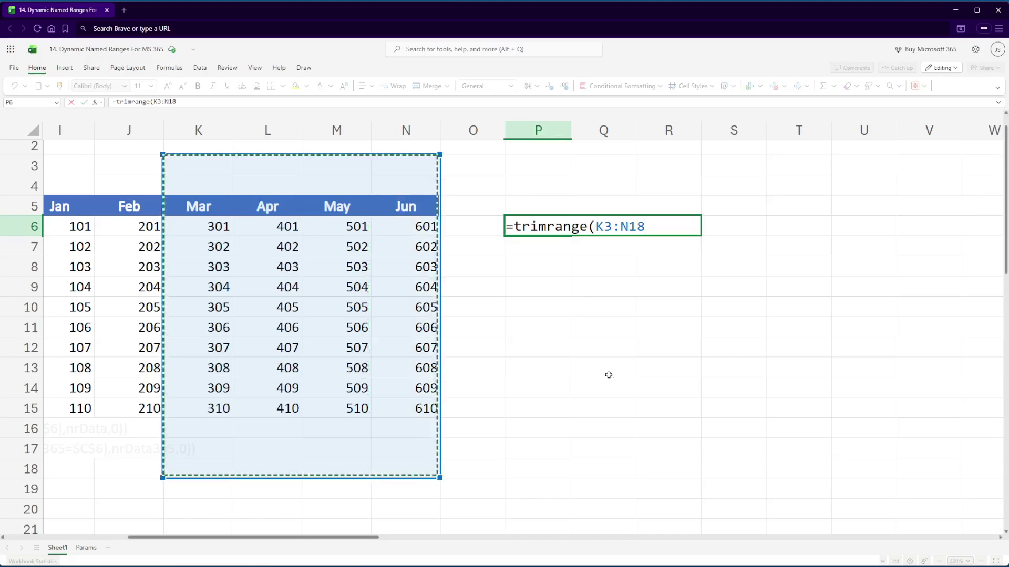
{"action": "type", "text": ")"}
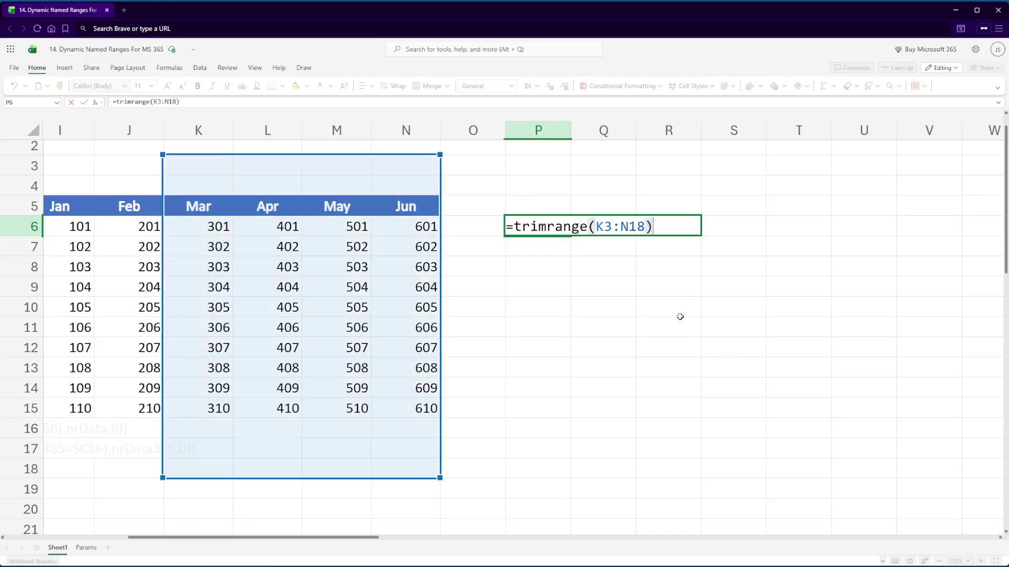
{"action": "key", "text": "Return"}
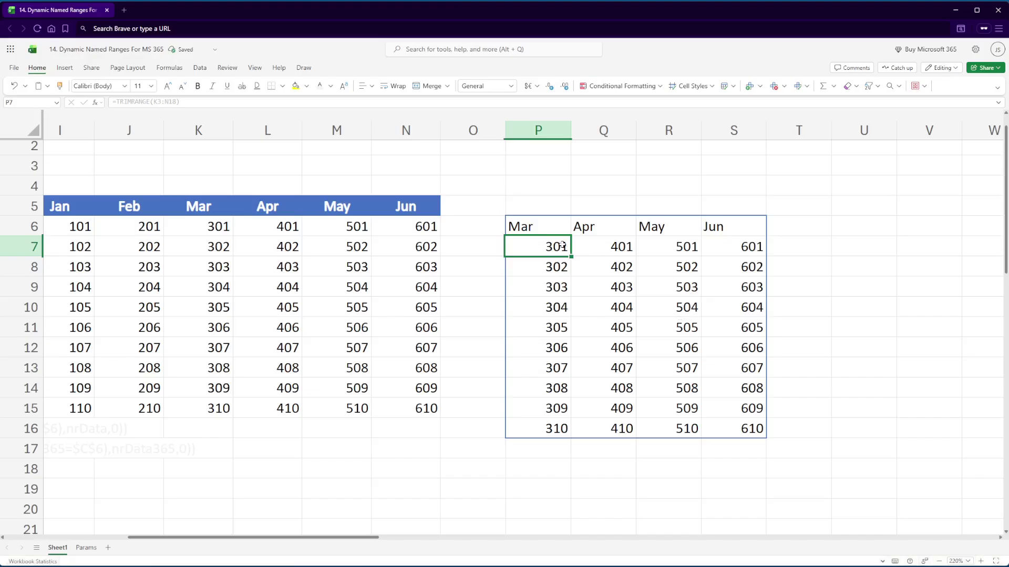
- Change the range in P6's TRIMRANGE formula to the whole columns K:N
{"action": "left_click", "coordinate": [541, 222]}
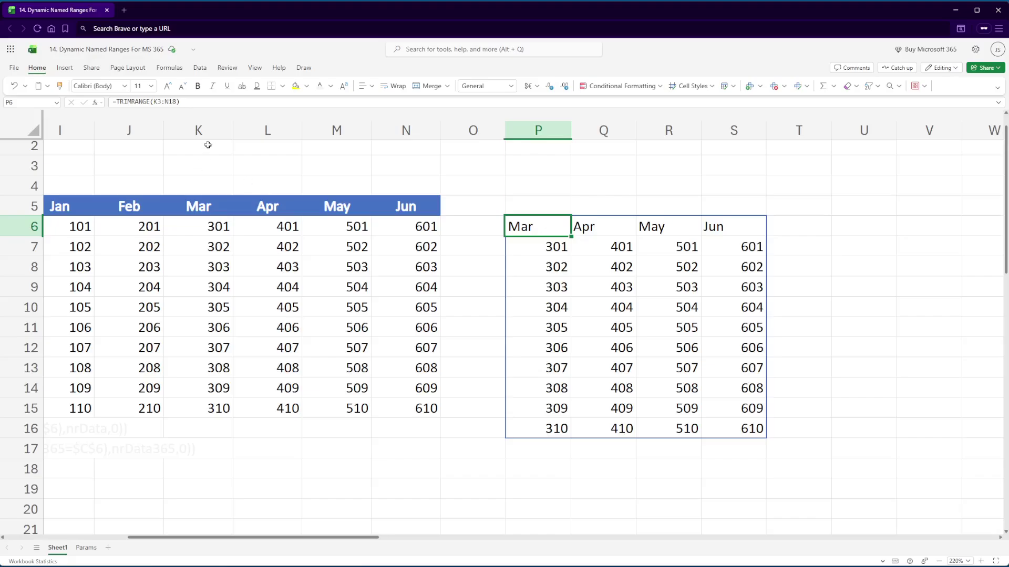
{"action": "left_click_drag", "start_coordinate": [209, 148], "coordinate": [398, 172]}
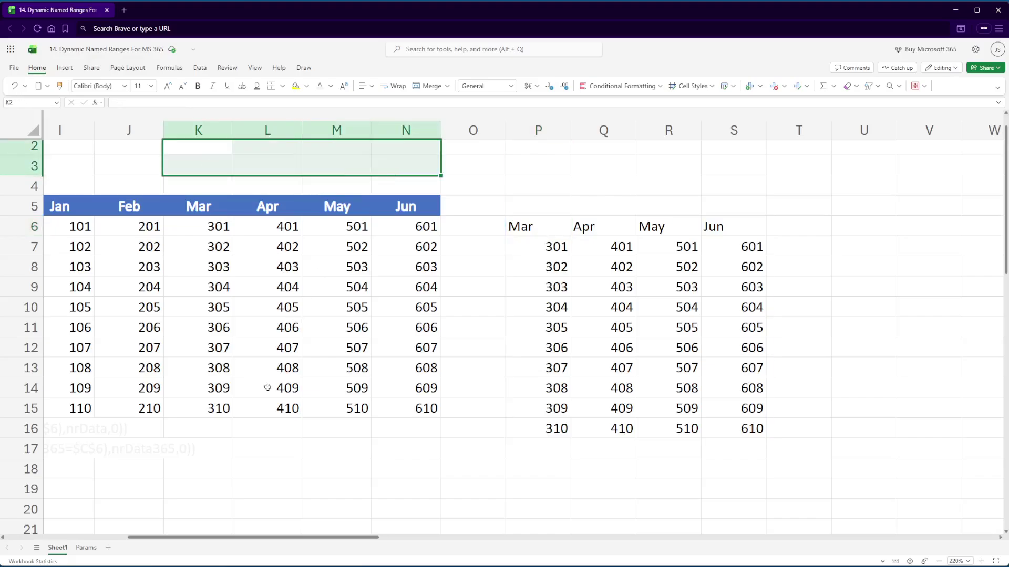
{"action": "left_click", "coordinate": [410, 186], "text": "shift"}
{"action": "left_click_drag", "start_coordinate": [199, 425], "coordinate": [425, 484]}
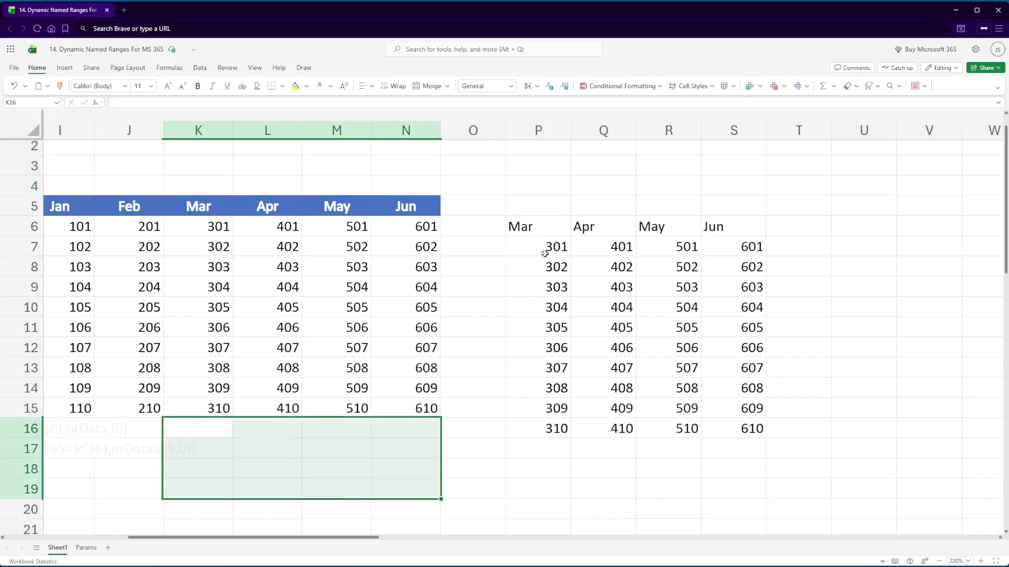
{"action": "left_click", "coordinate": [531, 226]}
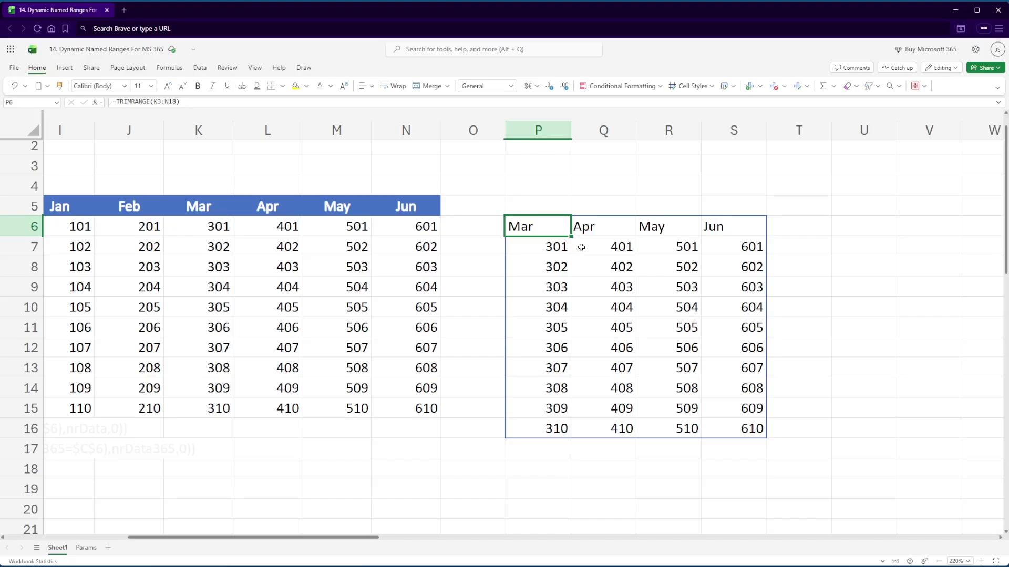
{"action": "key", "text": "F2"}
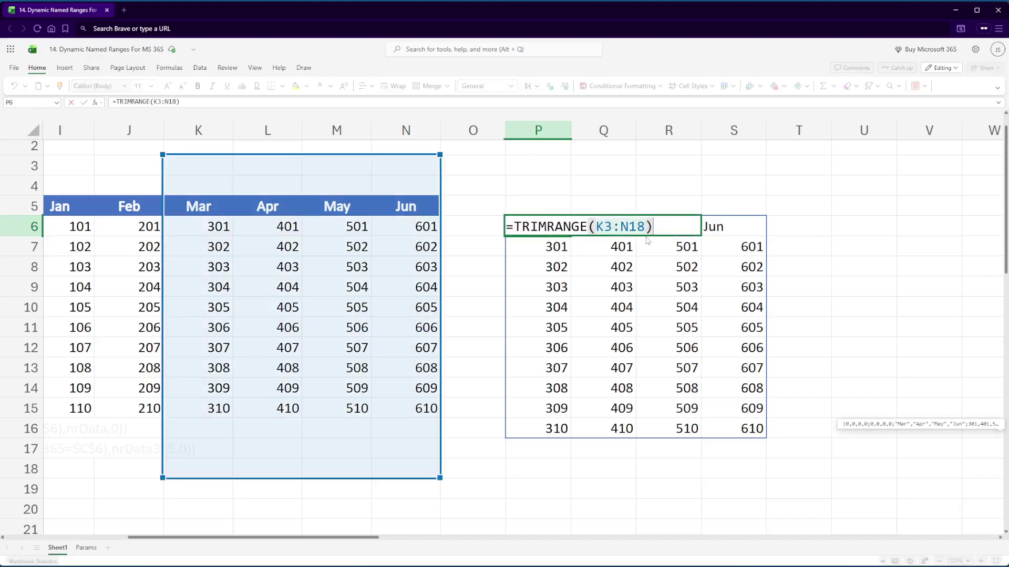
{"action": "left_click", "coordinate": [606, 225]}
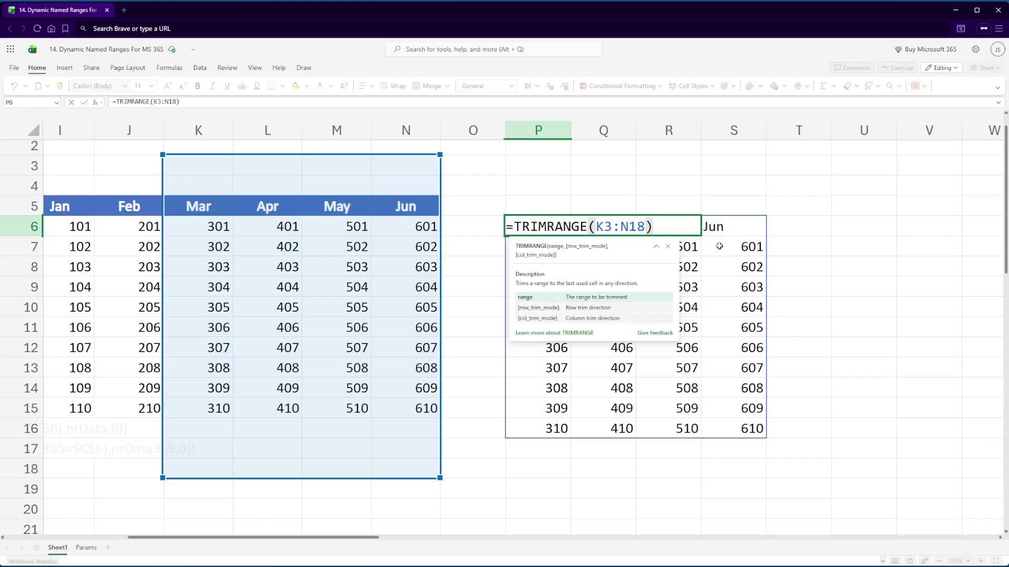
{"action": "key", "text": "Delete"}
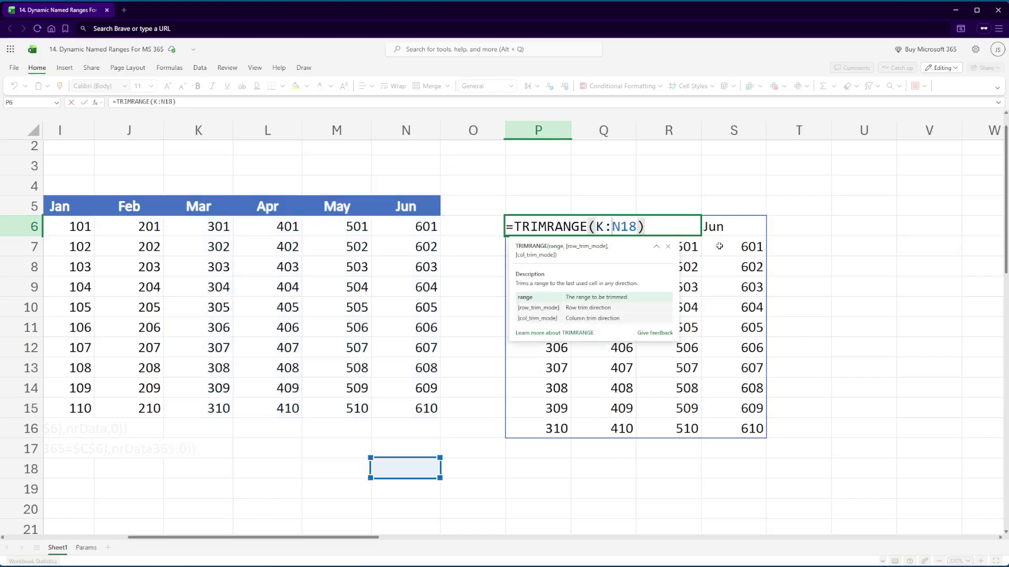
{"action": "key", "text": "Delete"}
{"action": "key", "text": "Delete"}
{"action": "key", "text": "Return"}
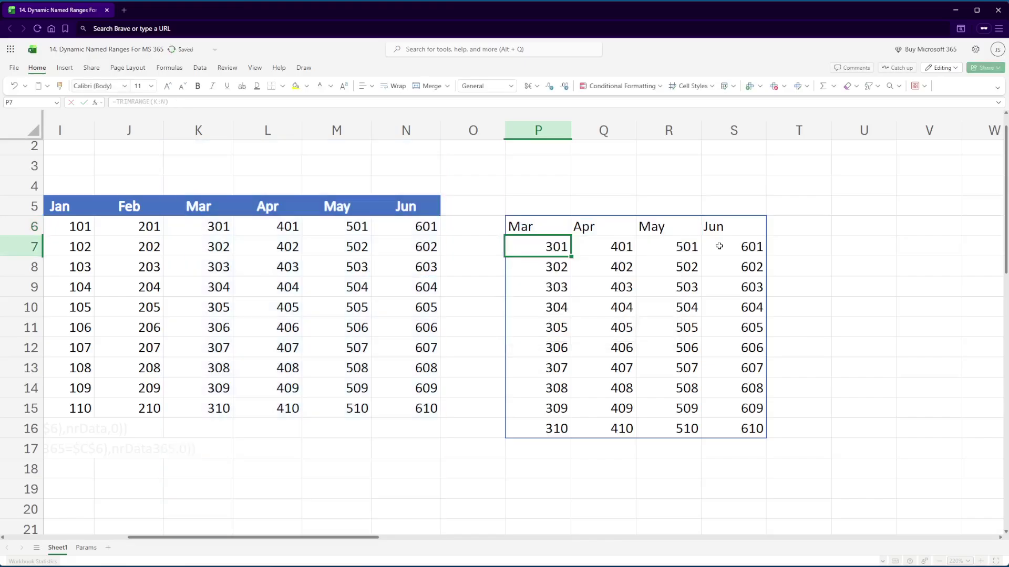
- Review the TRIMRANGE formula in P6 against the blank cells above and below the Mar to Jun data
{"action": "left_click", "coordinate": [533, 230]}
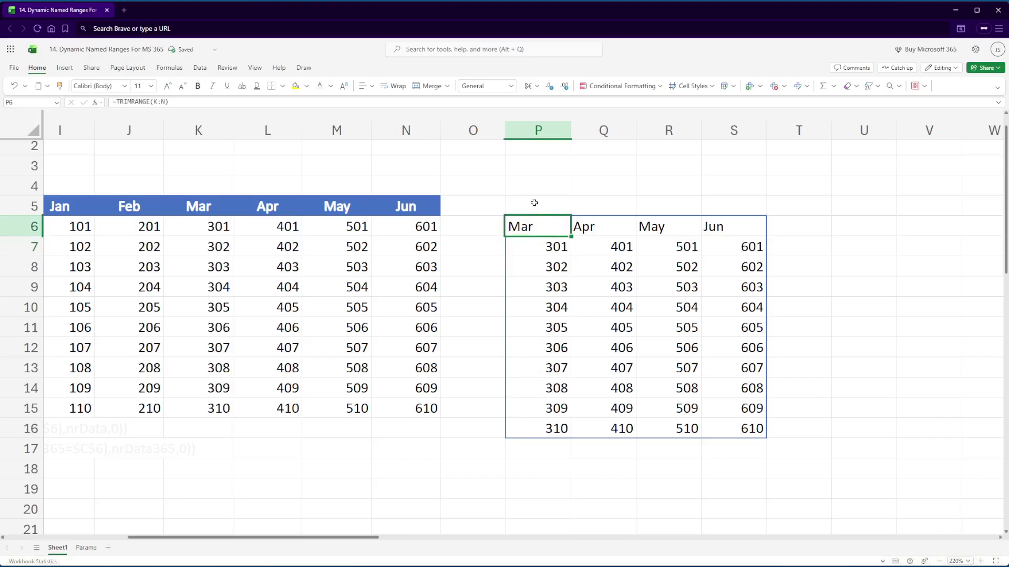
{"action": "left_click_drag", "start_coordinate": [534, 203], "coordinate": [734, 202]}
{"action": "left_click", "coordinate": [204, 152]}
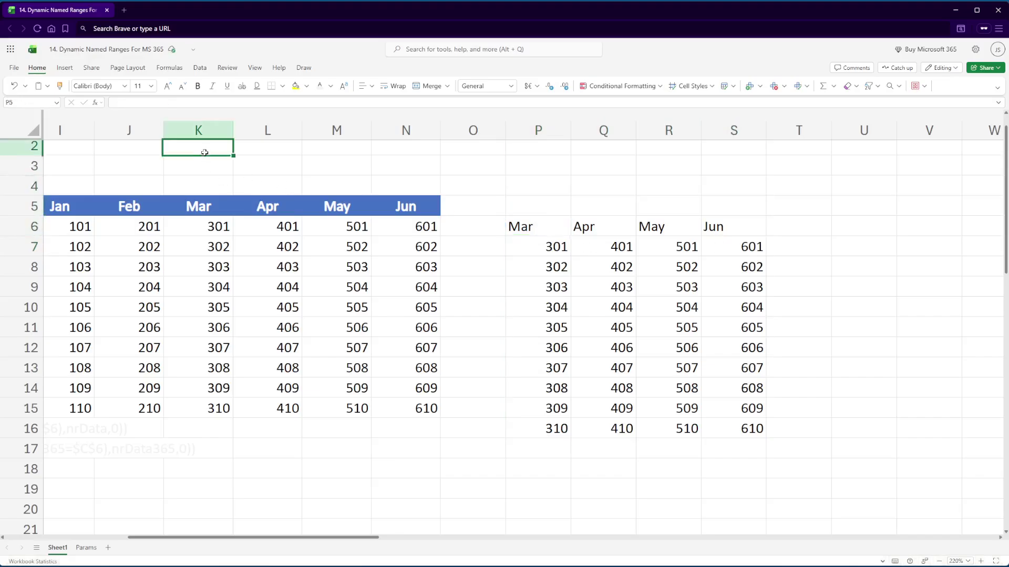
{"action": "left_click_drag", "start_coordinate": [204, 152], "coordinate": [418, 182]}
{"action": "left_click_drag", "start_coordinate": [184, 435], "coordinate": [350, 488]}
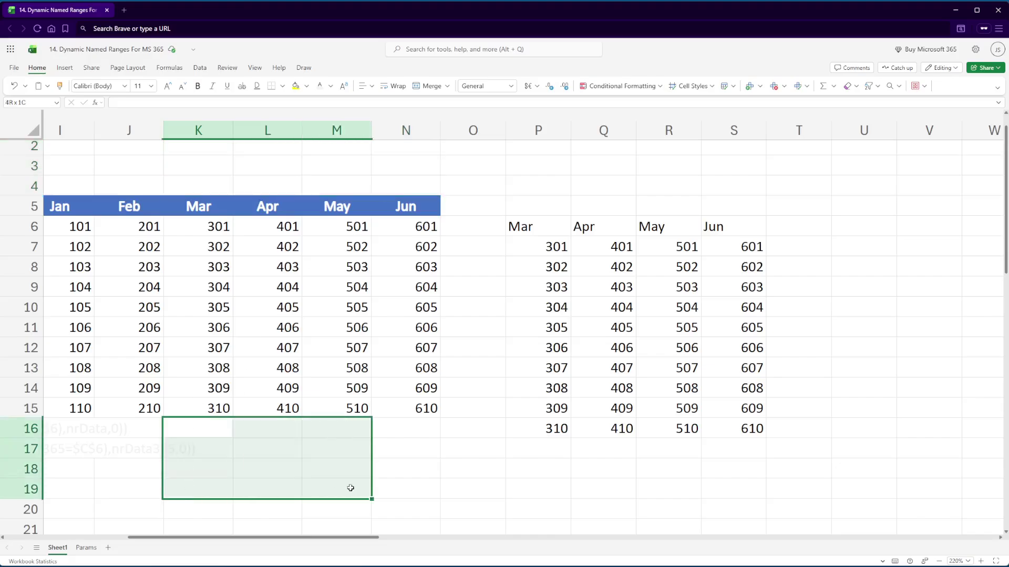
{"action": "left_click", "coordinate": [540, 229]}
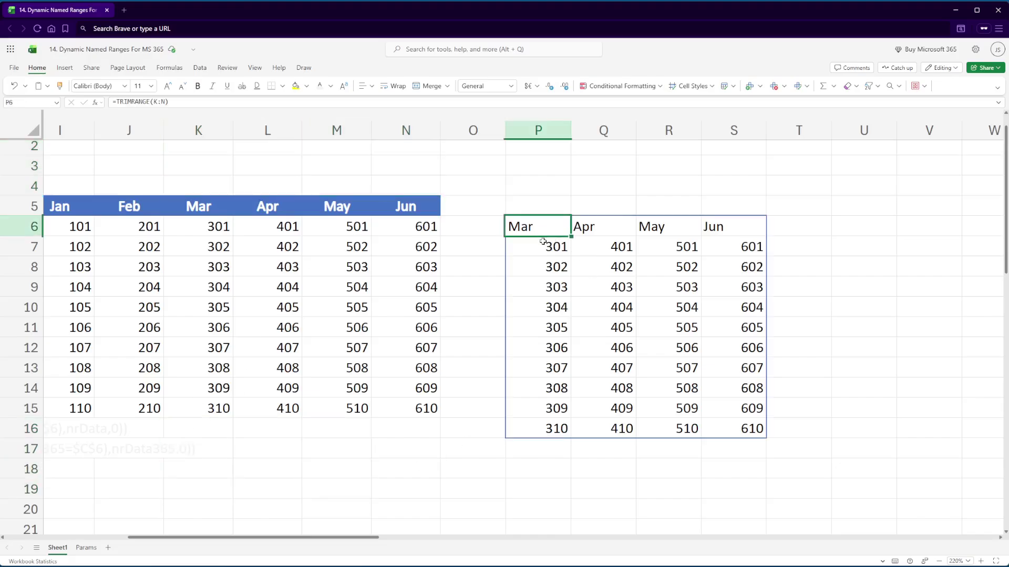
{"action": "key", "text": "F2"}
{"action": "key", "text": "Escape"}
{"action": "key", "text": "F2"}
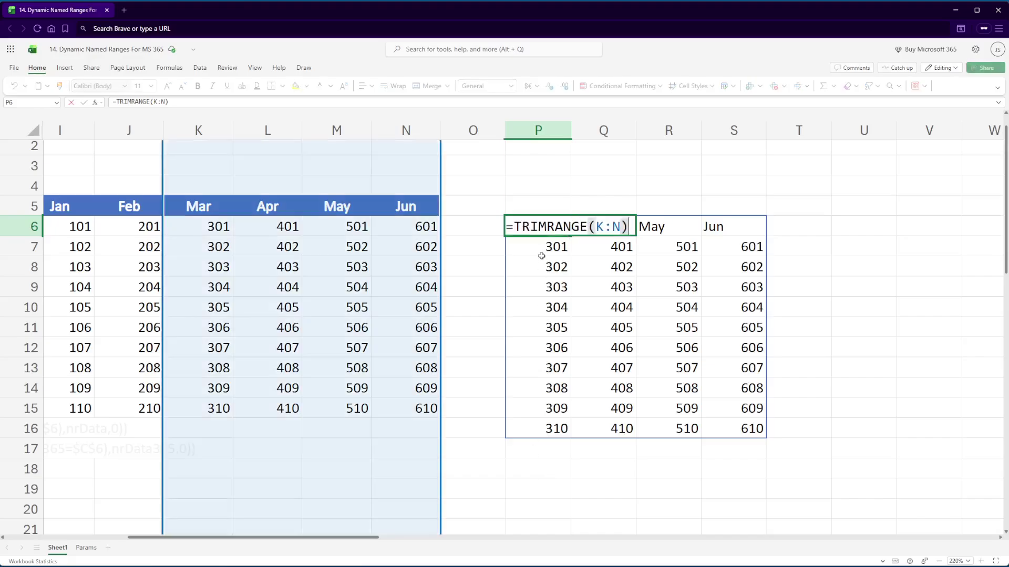
{"action": "key", "text": "Escape"}
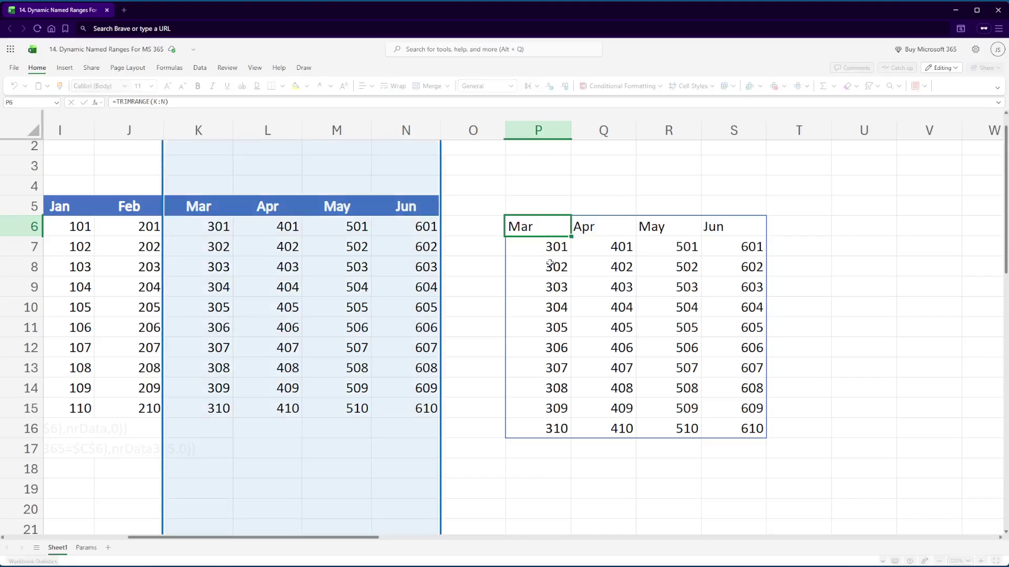
- Enter Jul as an extra month header in O5 and check the column reference of the TRIMRANGE formula in P6
{"action": "left_click", "coordinate": [460, 207]}
{"action": "type", "text": "Jul"}
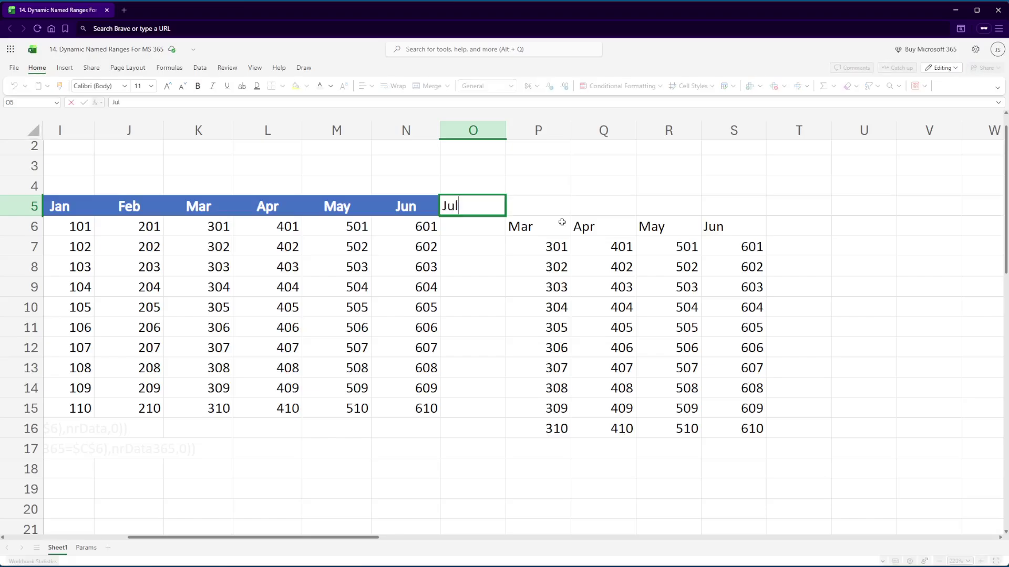
{"action": "key", "text": "Return"}
{"action": "left_click", "coordinate": [562, 222]}
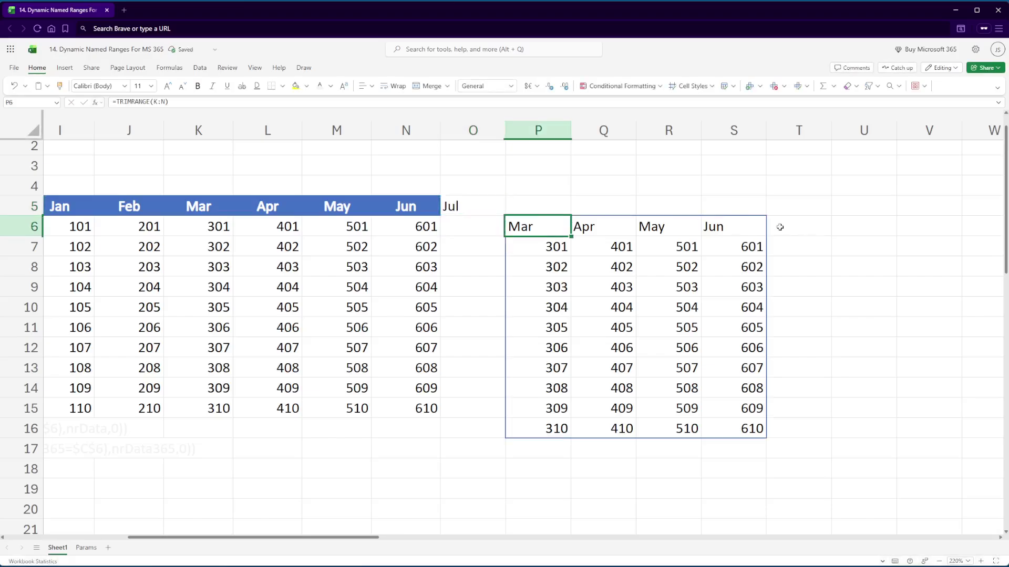
{"action": "key", "text": "F2"}
{"action": "double_click", "coordinate": [607, 227]}
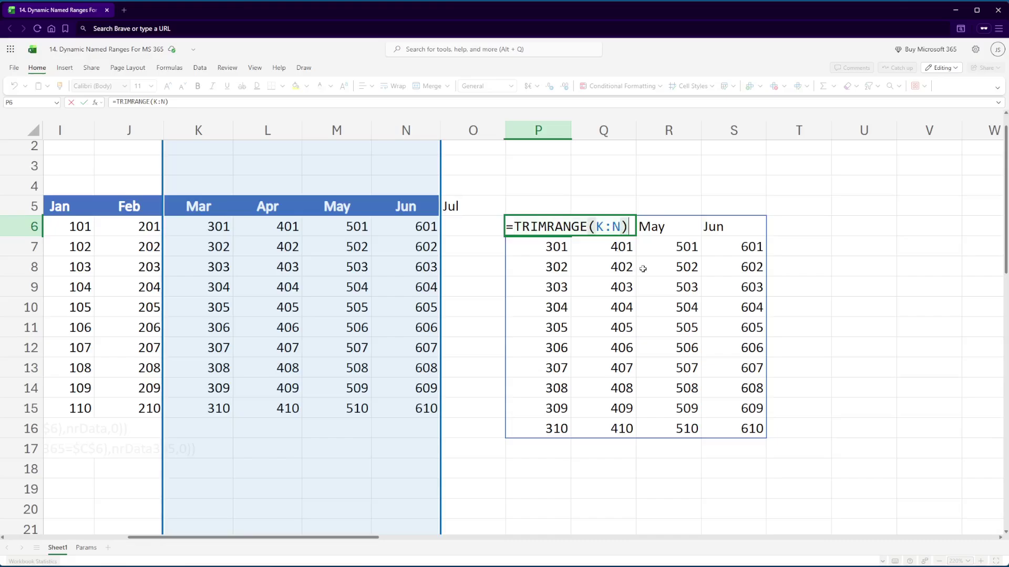
{"action": "key", "text": "Escape"}
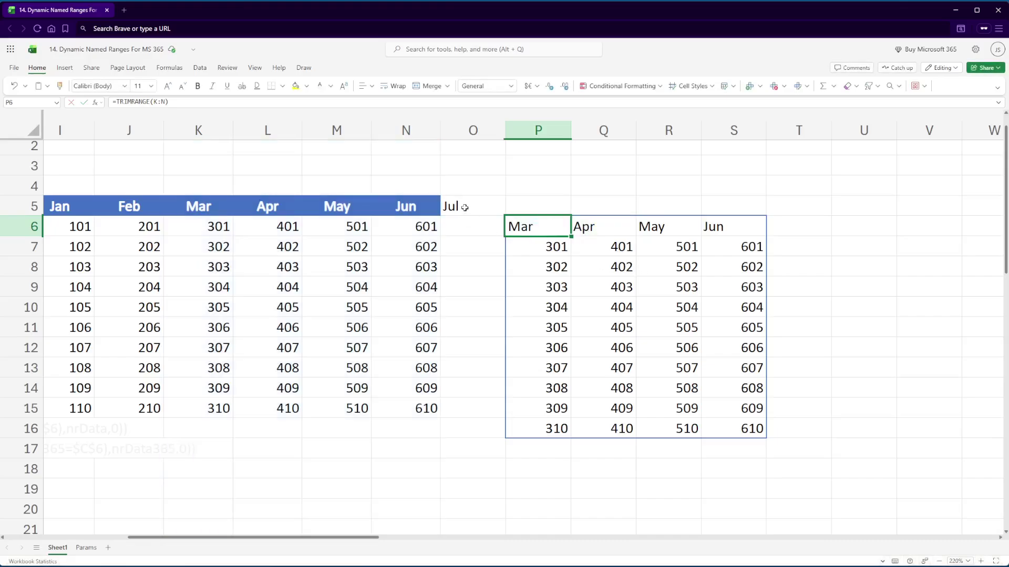
- Clear the Jul header from O5 and reselect the TRIMRANGE formula cell P6
{"action": "left_click", "coordinate": [465, 207]}
{"action": "key", "text": "Delete"}
{"action": "left_click", "coordinate": [529, 226]}
{"action": "left_click_drag", "start_coordinate": [214, 544], "coordinate": [168, 547]}
{"action": "scroll", "coordinate": [185, 237], "scroll_direction": "up", "scroll_amount": 1}
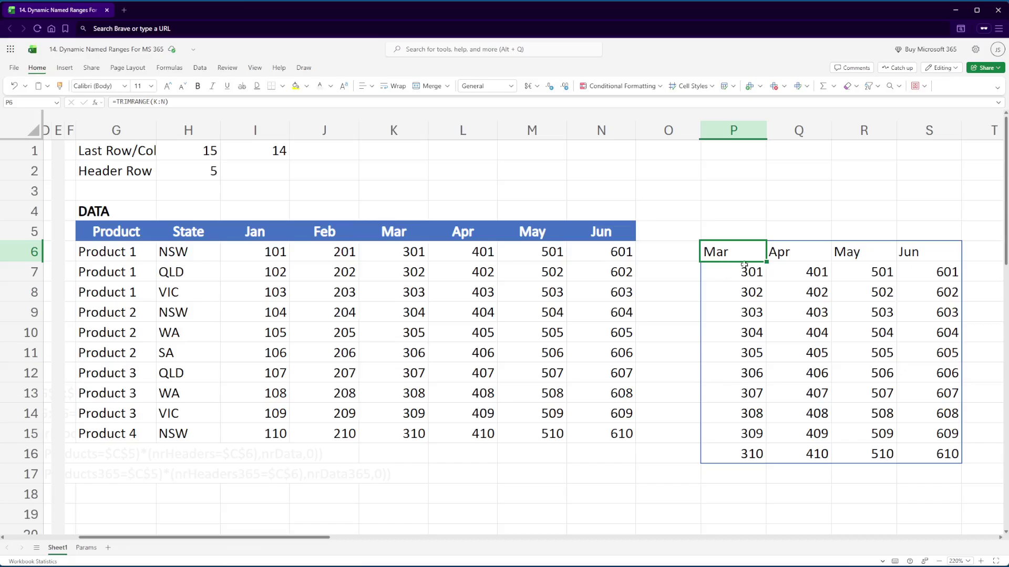
- Change the range in P6's TRIMRANGE formula to the whole columns G:H
{"action": "key", "text": "F2"}
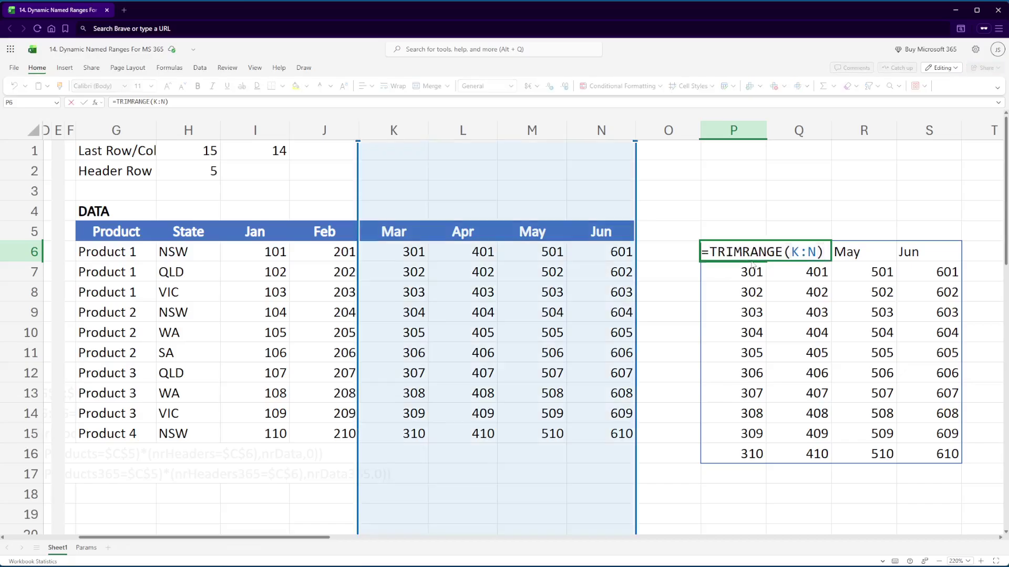
{"action": "left_click", "coordinate": [791, 253]}
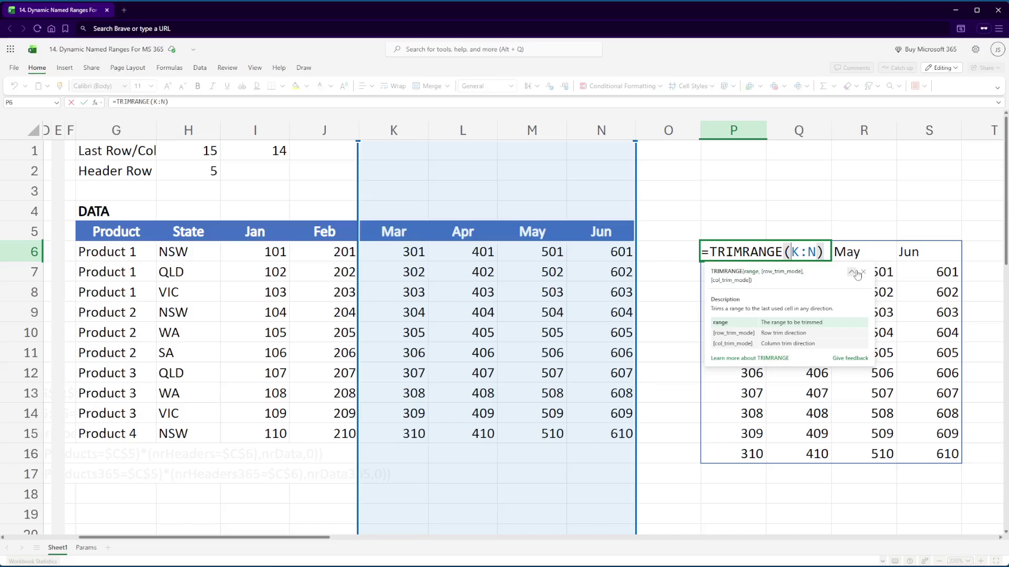
{"action": "key", "text": "shift+Right"}
{"action": "key", "text": "shift+Right"}
{"action": "key", "text": "shift+Right"}
{"action": "key", "text": "Delete"}
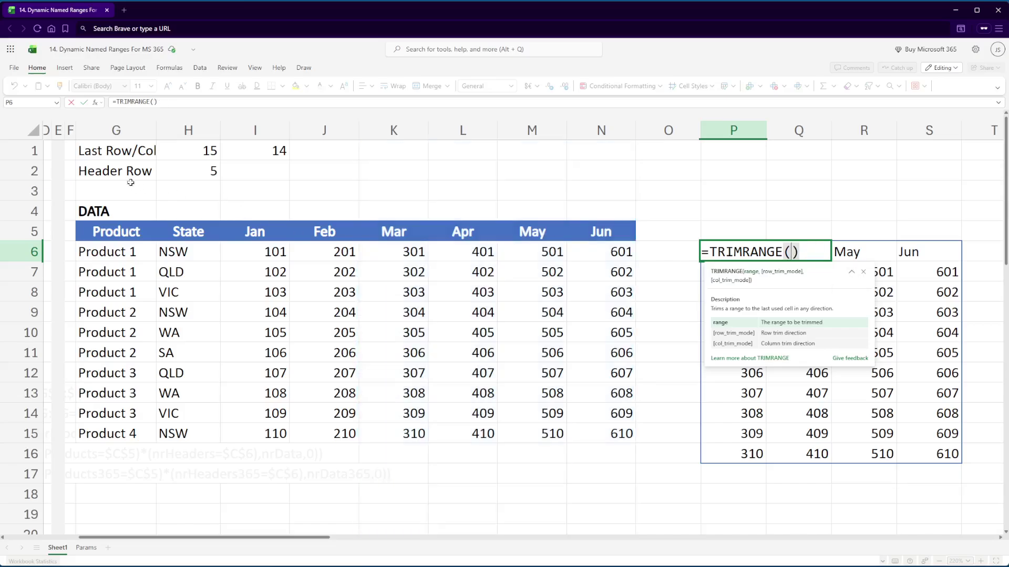
{"action": "left_click", "coordinate": [116, 130]}
{"action": "left_click_drag", "start_coordinate": [117, 129], "coordinate": [213, 130]}
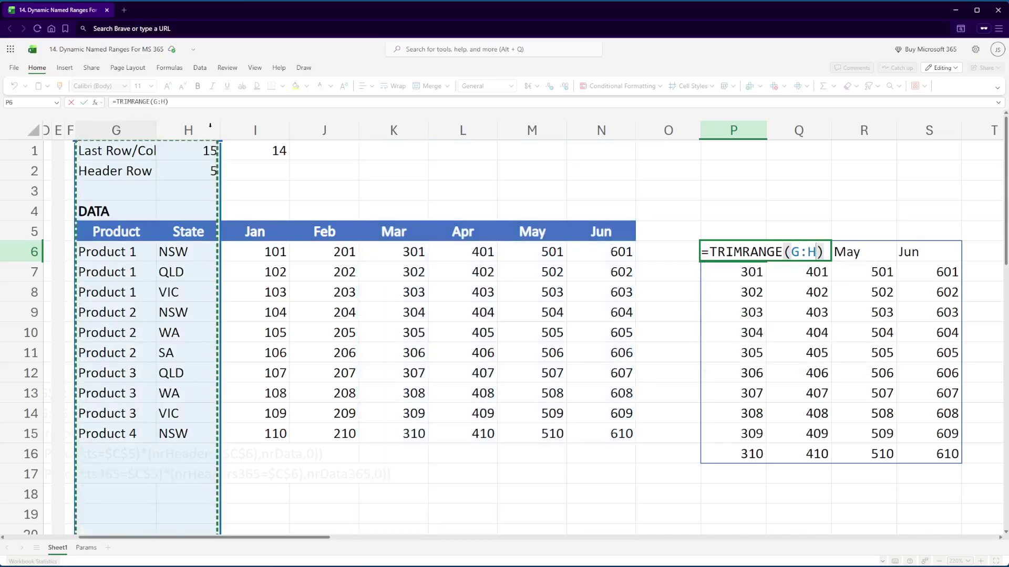
{"action": "key", "text": "Return"}
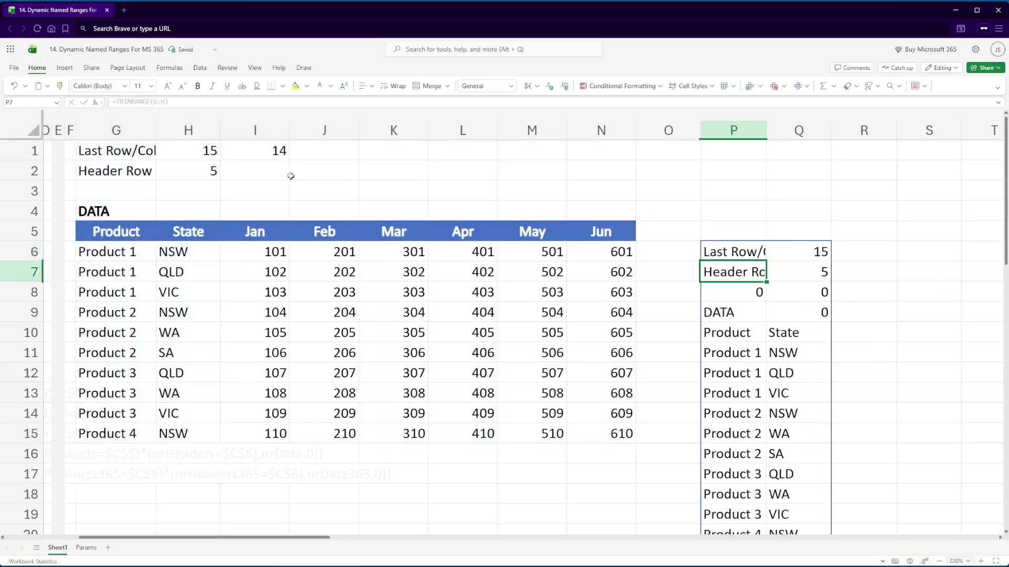
- Widen column P to fit its labels and compare the TRIMRANGE output in P6:P9 with source cells G1:G4
{"action": "left_click_drag", "start_coordinate": [767, 130], "coordinate": [807, 130]}
{"action": "left_click", "coordinate": [722, 314]}
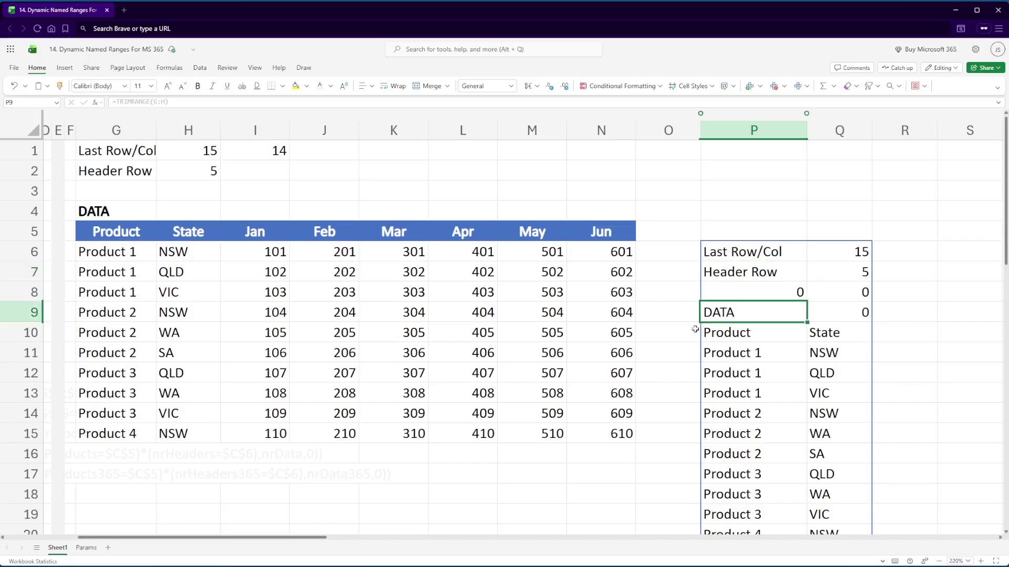
{"action": "left_click", "coordinate": [101, 211]}
{"action": "left_click", "coordinate": [105, 189]}
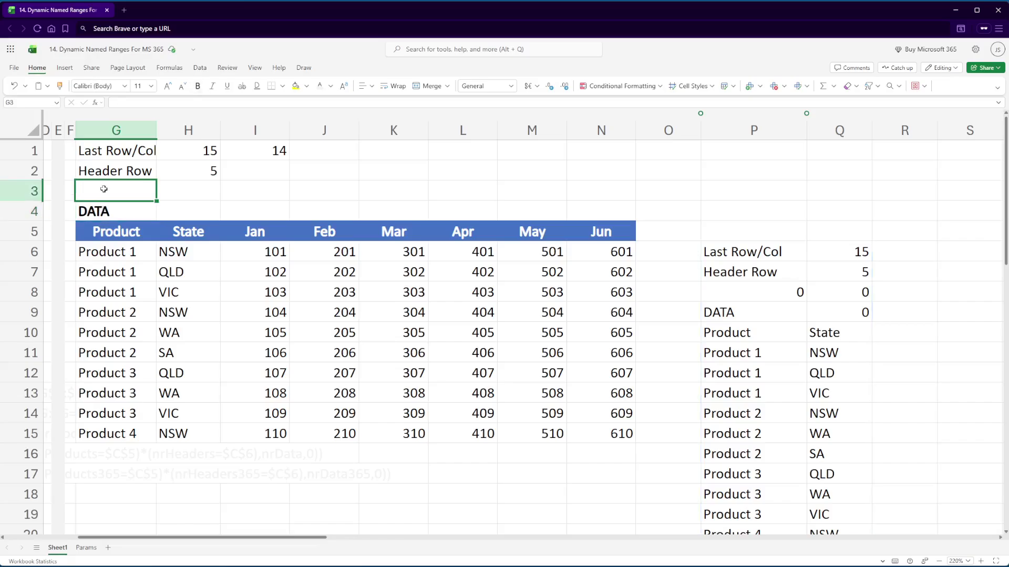
{"action": "left_click", "coordinate": [106, 171]}
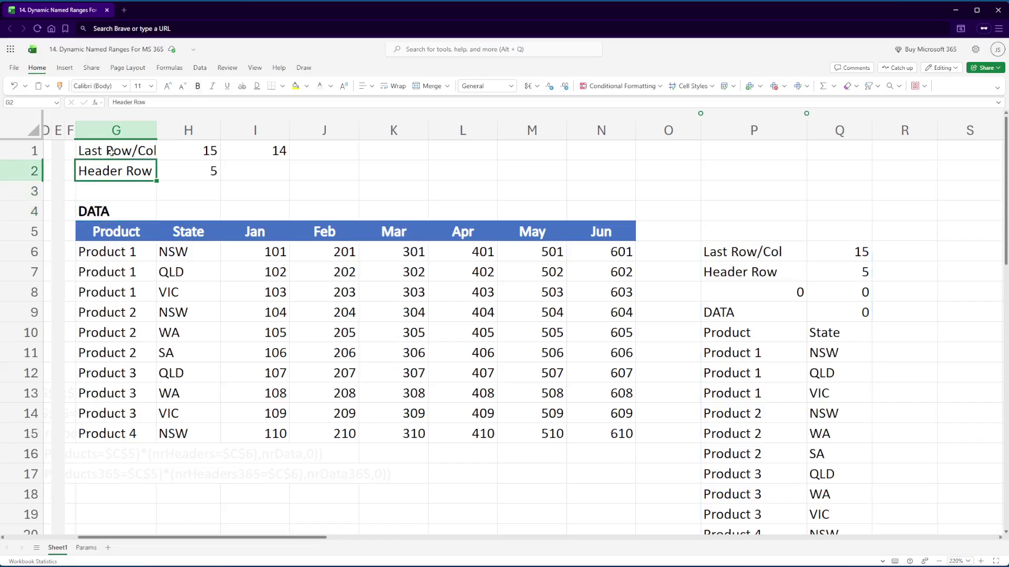
{"action": "left_click", "coordinate": [111, 152]}
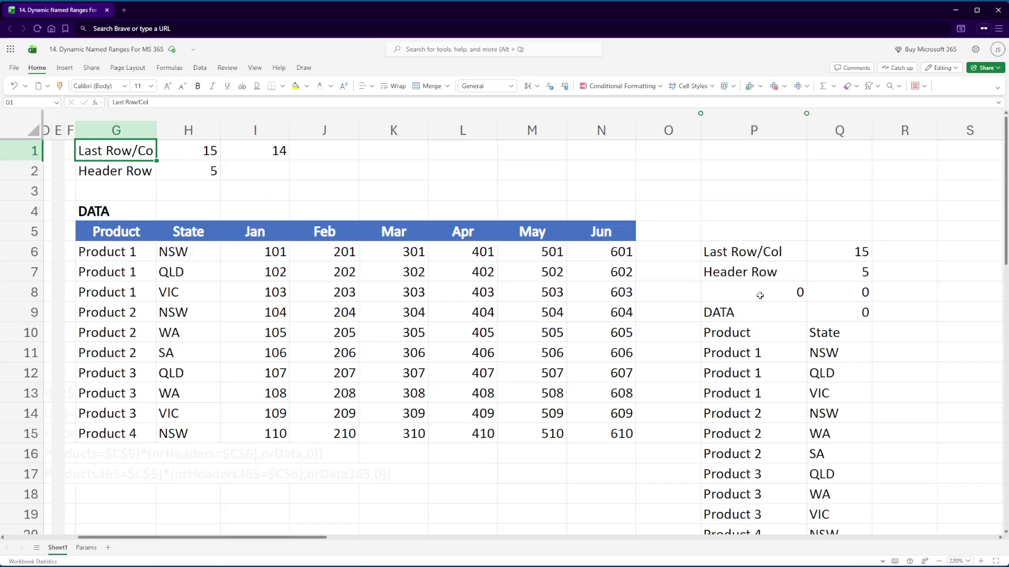
{"action": "left_click_drag", "start_coordinate": [746, 253], "coordinate": [743, 307]}
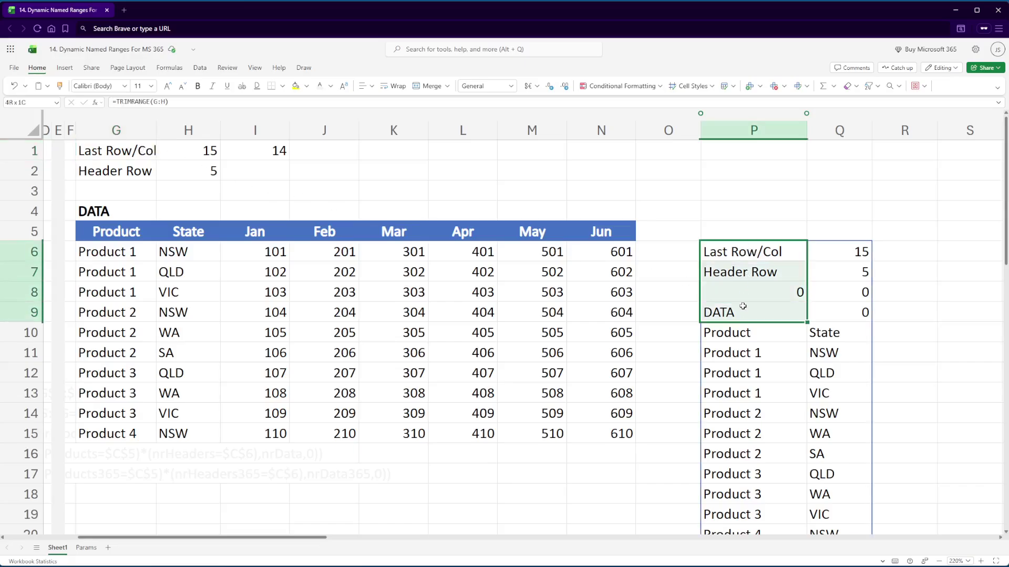
- Clear the TRIMRANGE formula from P6
{"action": "left_click", "coordinate": [726, 231]}
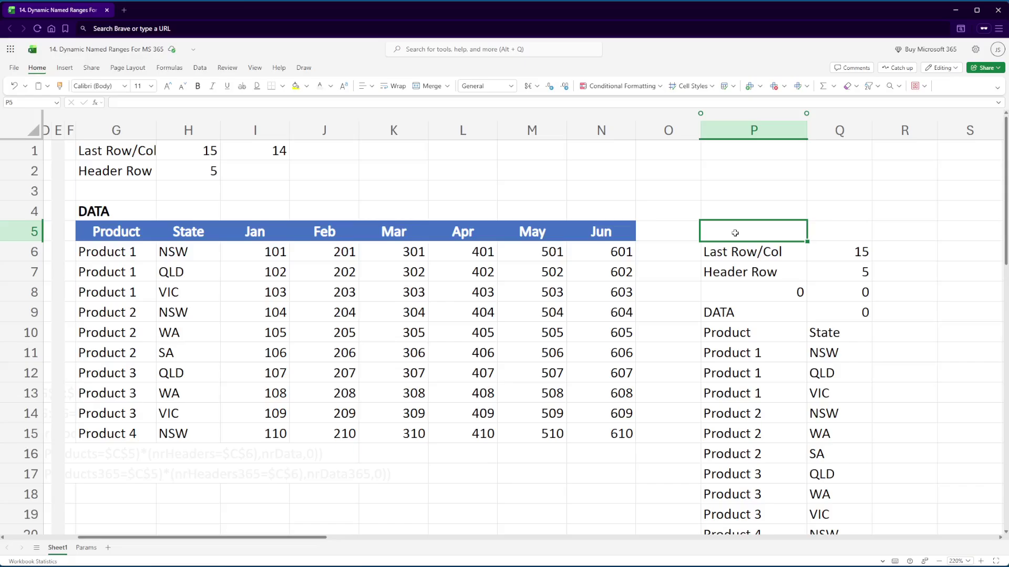
{"action": "key", "text": "Down"}
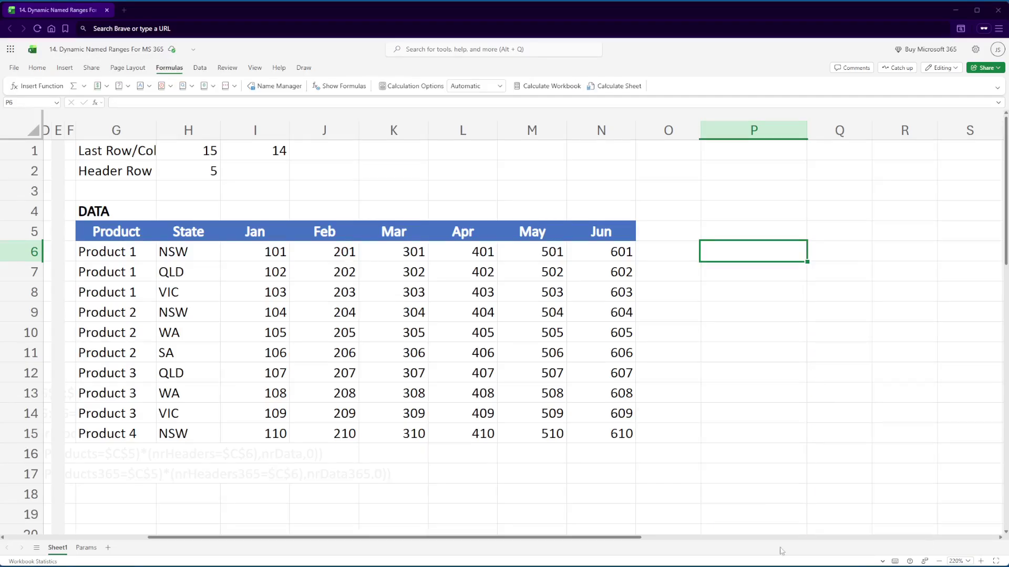
- Examine the product list G6:G15 and month headers I5:N5 alongside the Product and Month inputs in C5 and C6
{"action": "left_click_drag", "start_coordinate": [638, 543], "coordinate": [542, 547]}
{"action": "scroll", "coordinate": [509, 550], "scroll_direction": "left", "scroll_amount": 1}
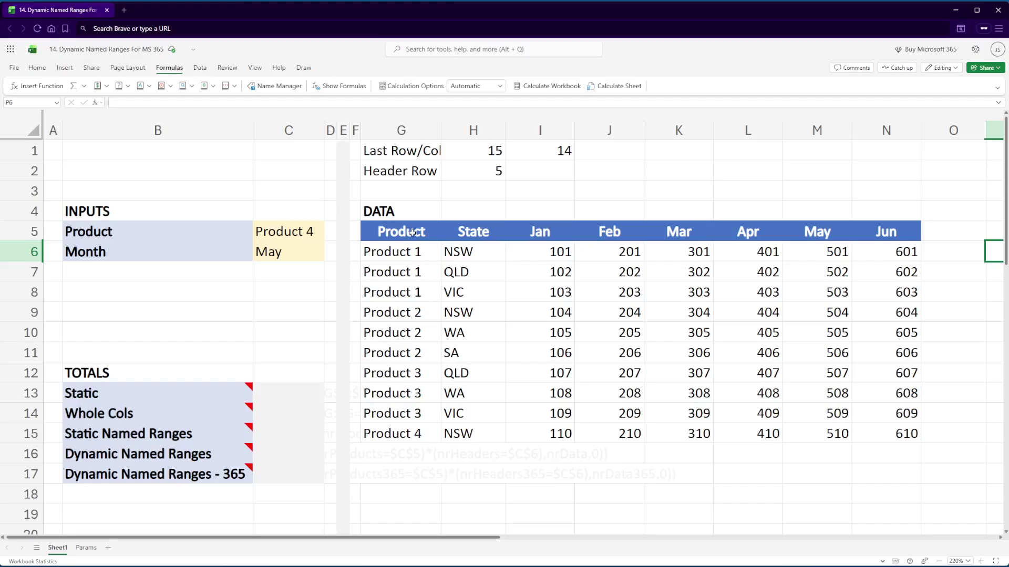
{"action": "left_click", "coordinate": [404, 130]}
{"action": "left_click", "coordinate": [403, 253]}
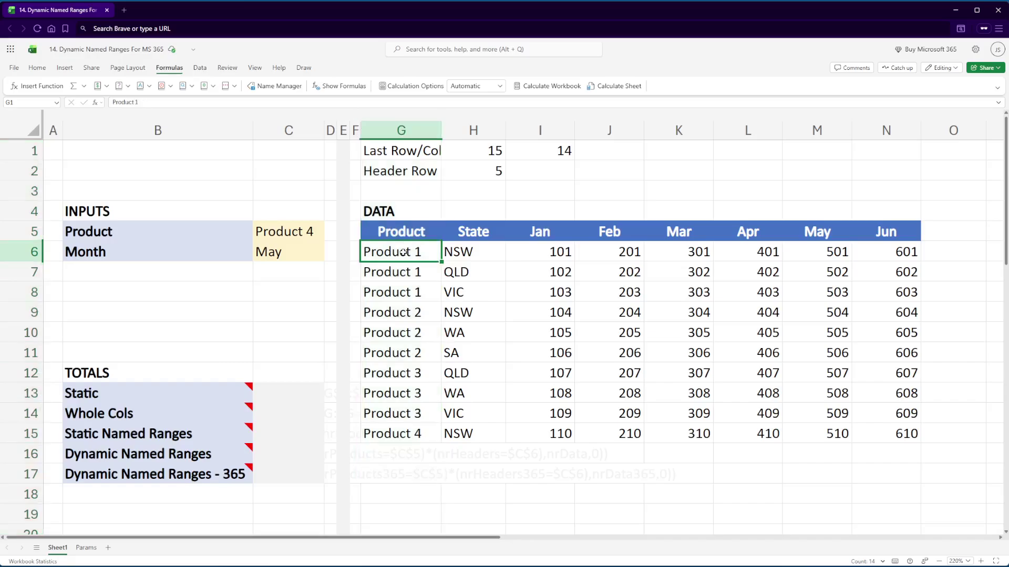
{"action": "left_click_drag", "start_coordinate": [403, 252], "coordinate": [388, 433]}
{"action": "left_click", "coordinate": [299, 237]}
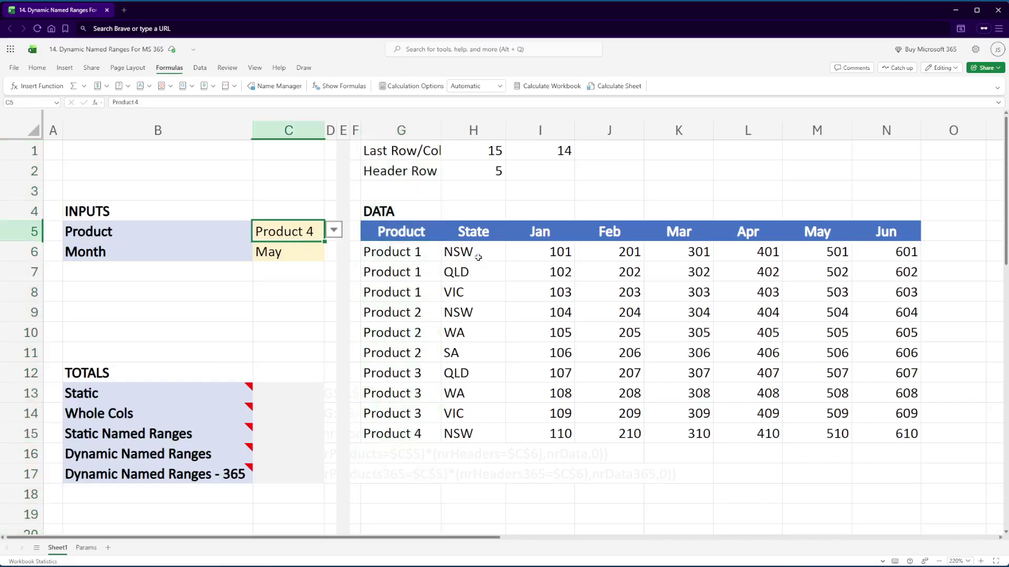
{"action": "left_click_drag", "start_coordinate": [554, 237], "coordinate": [888, 234]}
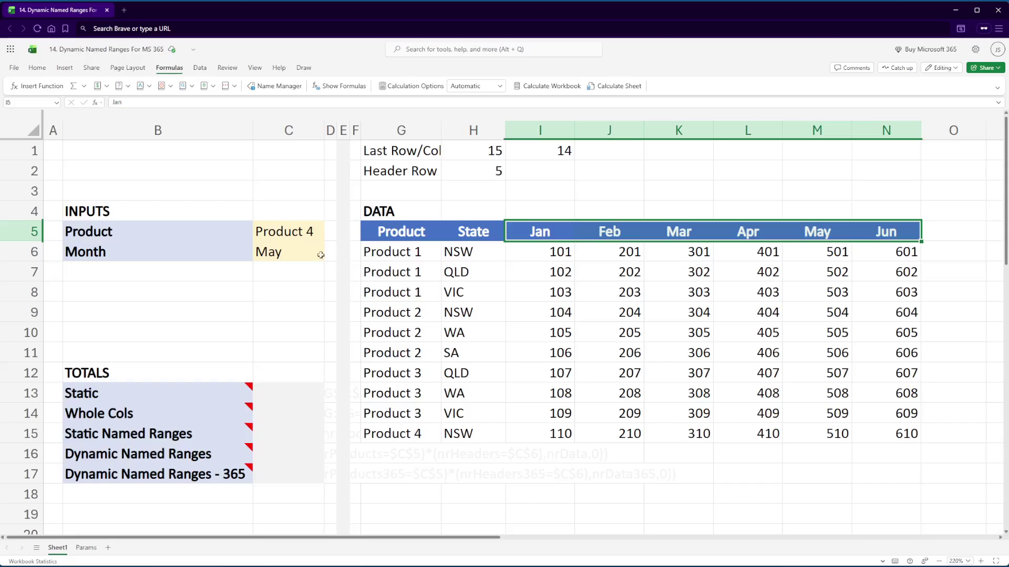
{"action": "left_click", "coordinate": [293, 253]}
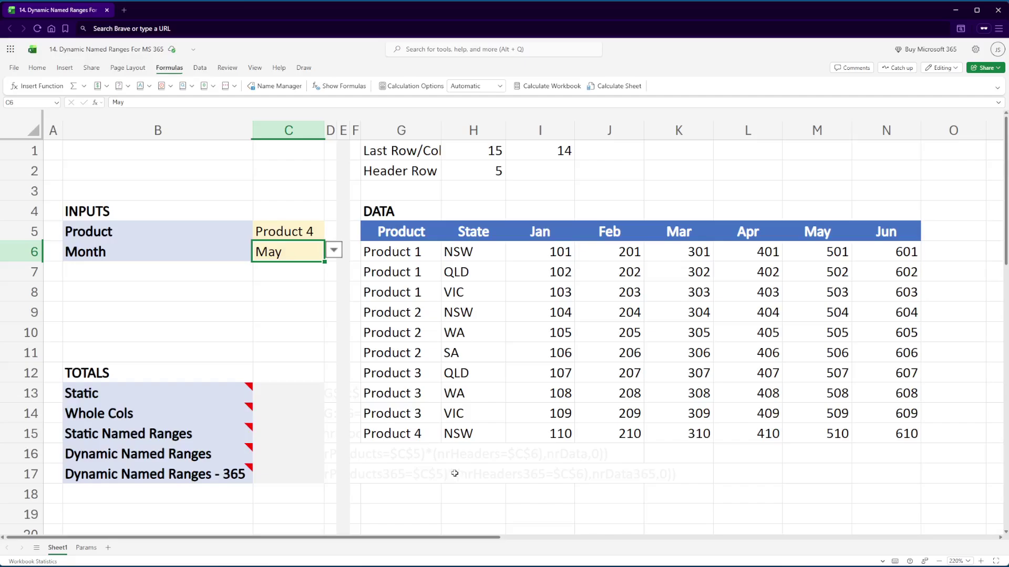
- Copy the Static total formula from C13 into H17 as plain text without the equals sign: SUM(IF(($G$6:$G$15=$C$5)*($I$5:$N$5=$C$6),$I$6:$N$15,0))
{"action": "left_click", "coordinate": [269, 392]}
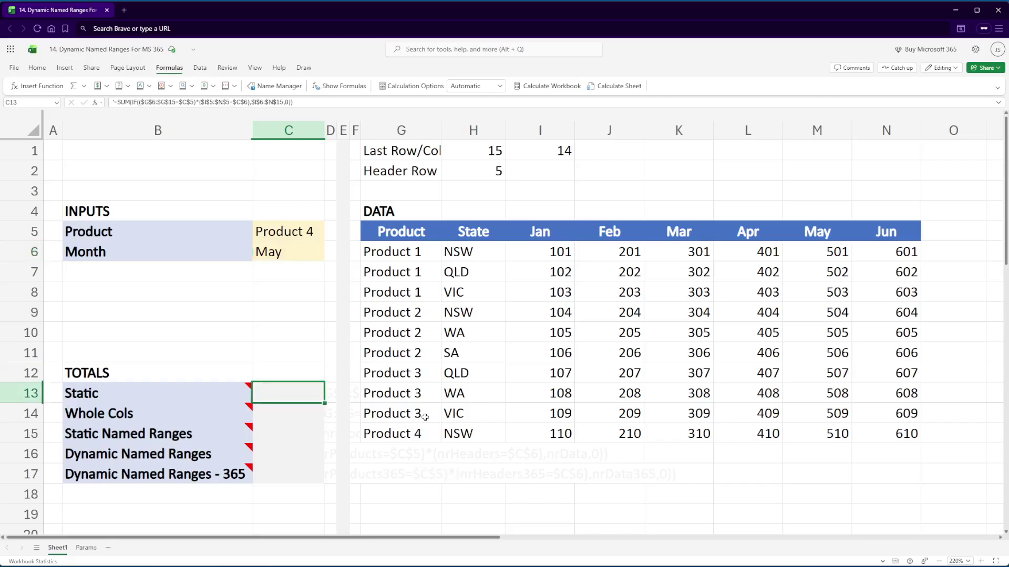
{"action": "key", "text": "F2"}
{"action": "key", "text": "ctrl+a"}
{"action": "key", "text": "ctrl+c"}
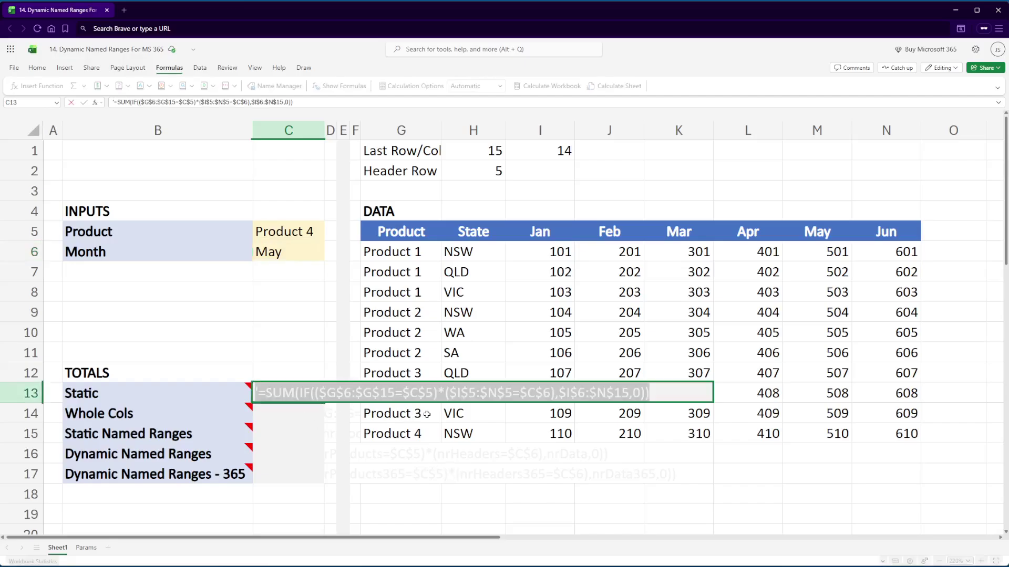
{"action": "key", "text": "Escape"}
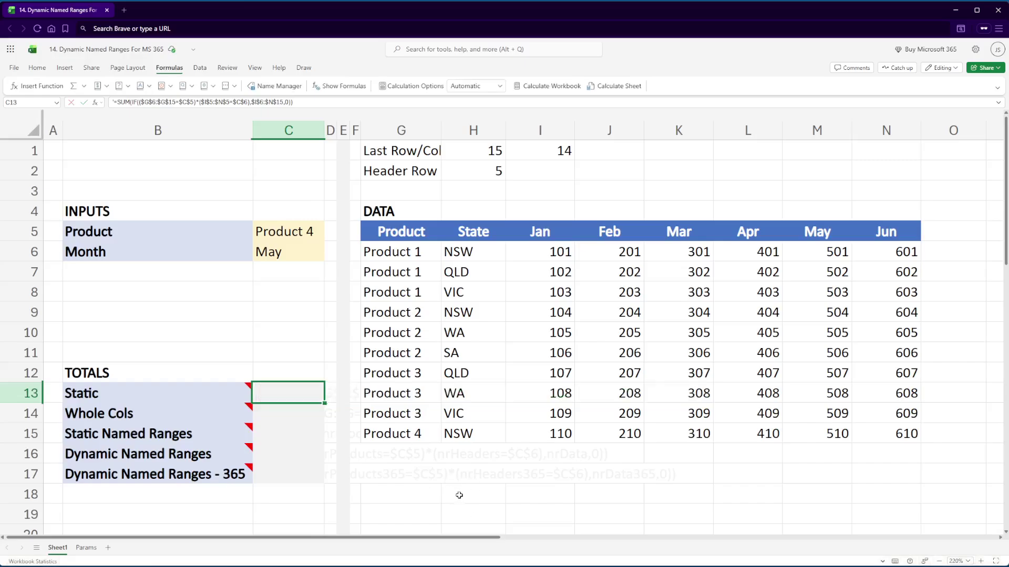
{"action": "left_click", "coordinate": [453, 476]}
{"action": "key", "text": "F2"}
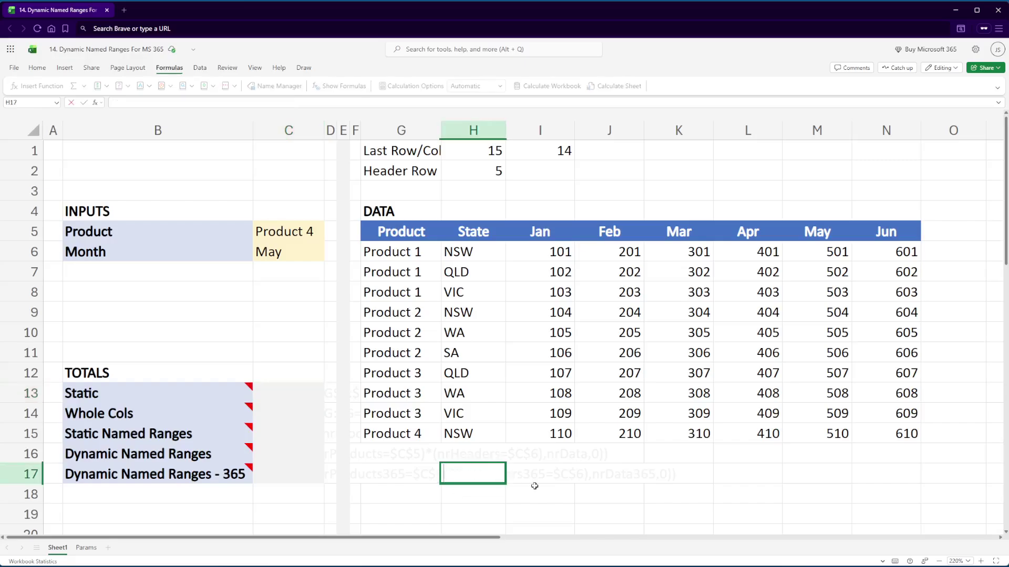
{"action": "key", "text": "ctrl+v"}
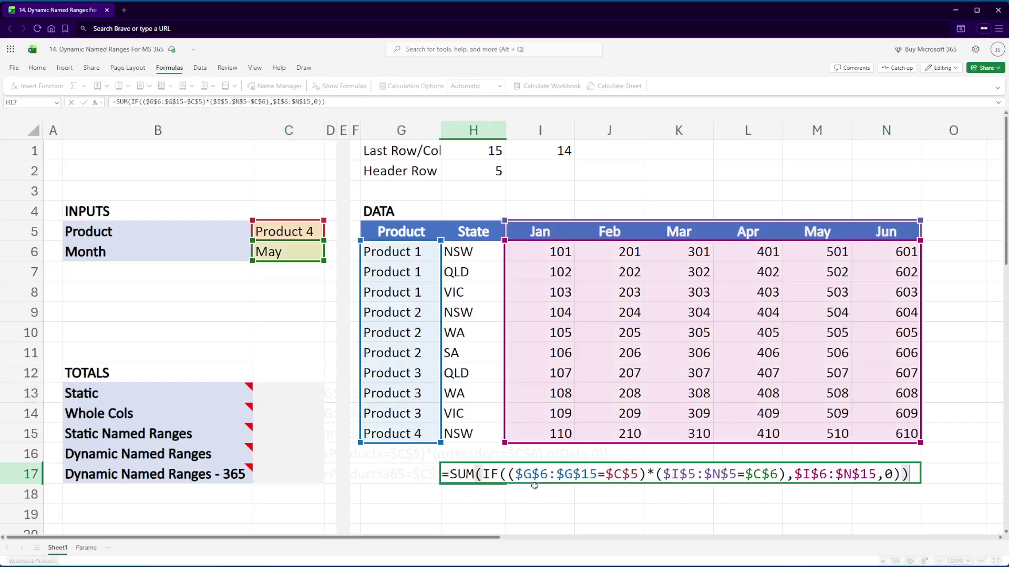
{"action": "key", "text": "Home"}
{"action": "key", "text": "Delete"}
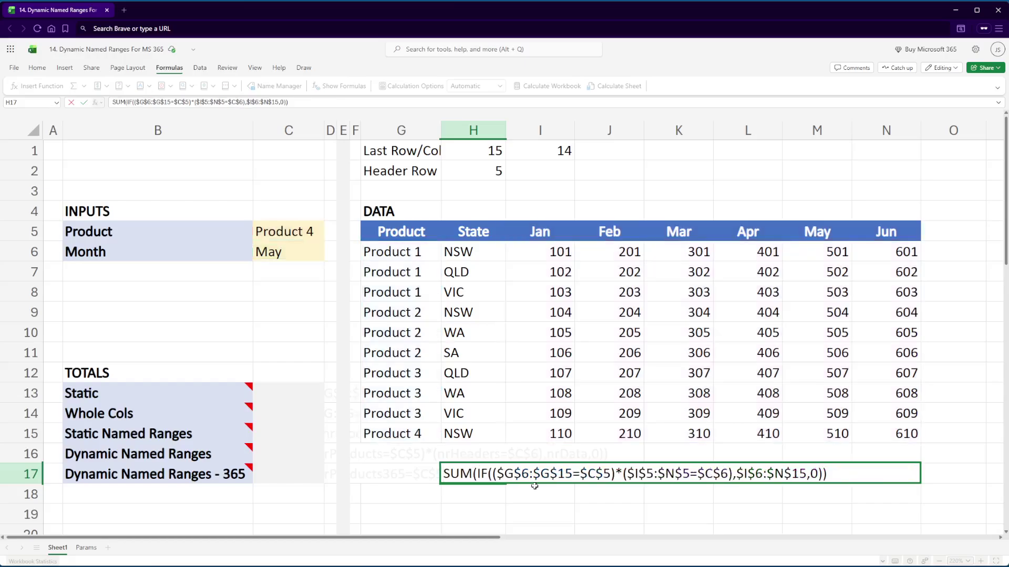
{"action": "key", "text": "Return"}
- Review the product condition $G$6:$G$15=$C$5 in the H17 formula text against the product list and the Product input
{"action": "scroll", "coordinate": [534, 487], "scroll_direction": "down", "scroll_amount": 3}
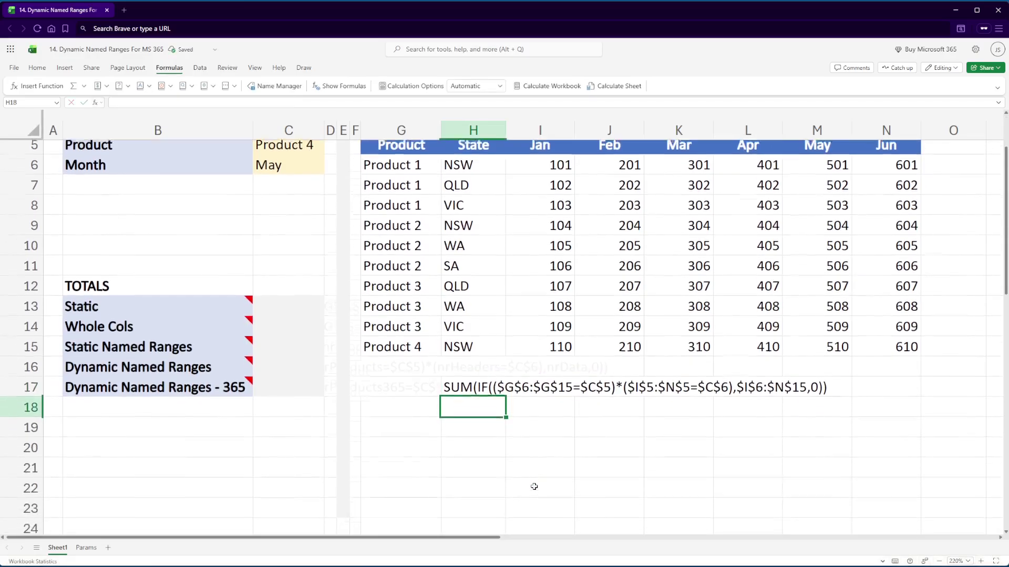
{"action": "left_click", "coordinate": [470, 384]}
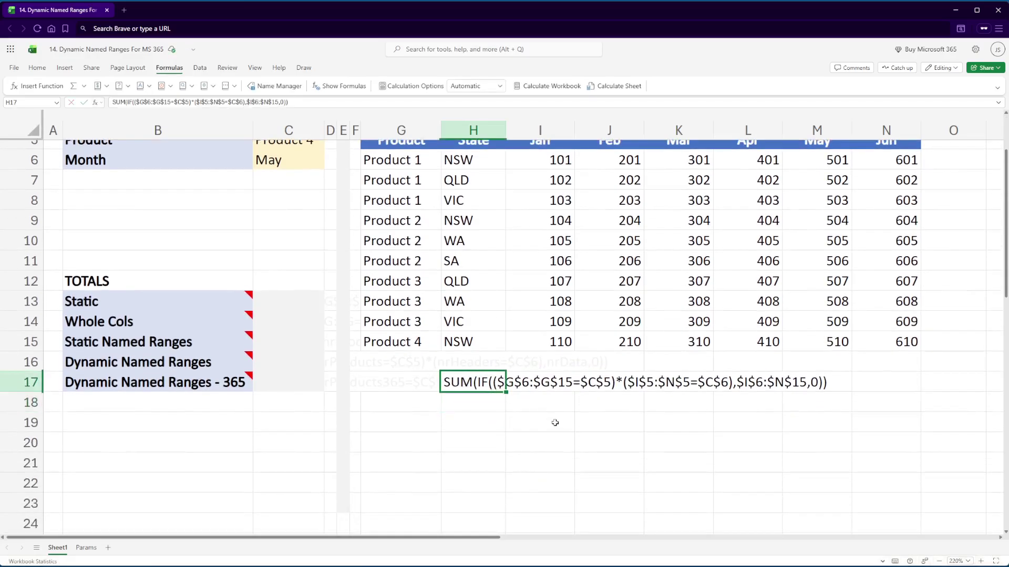
{"action": "key", "text": "F2"}
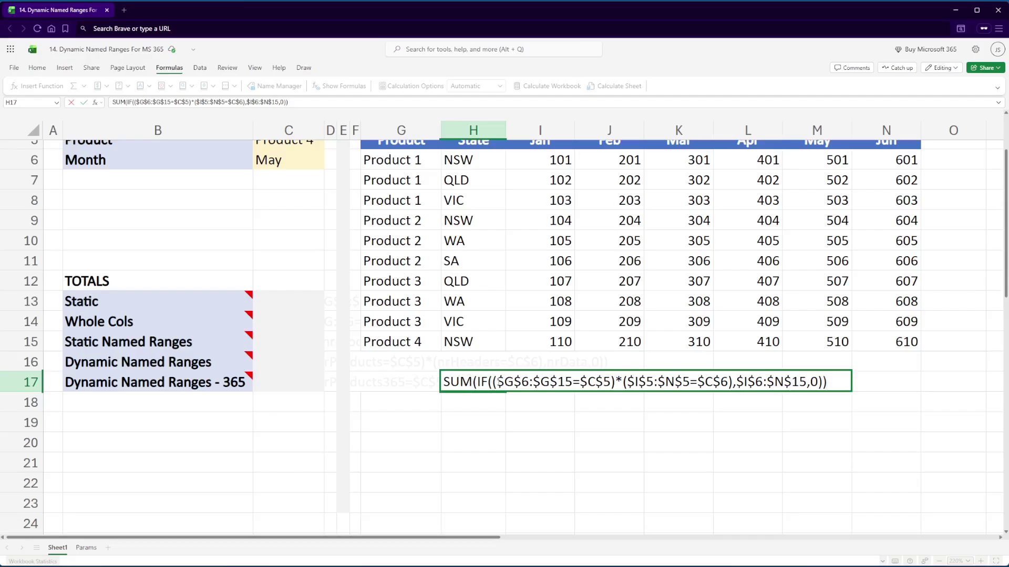
{"action": "left_click_drag", "start_coordinate": [493, 382], "coordinate": [614, 382]}
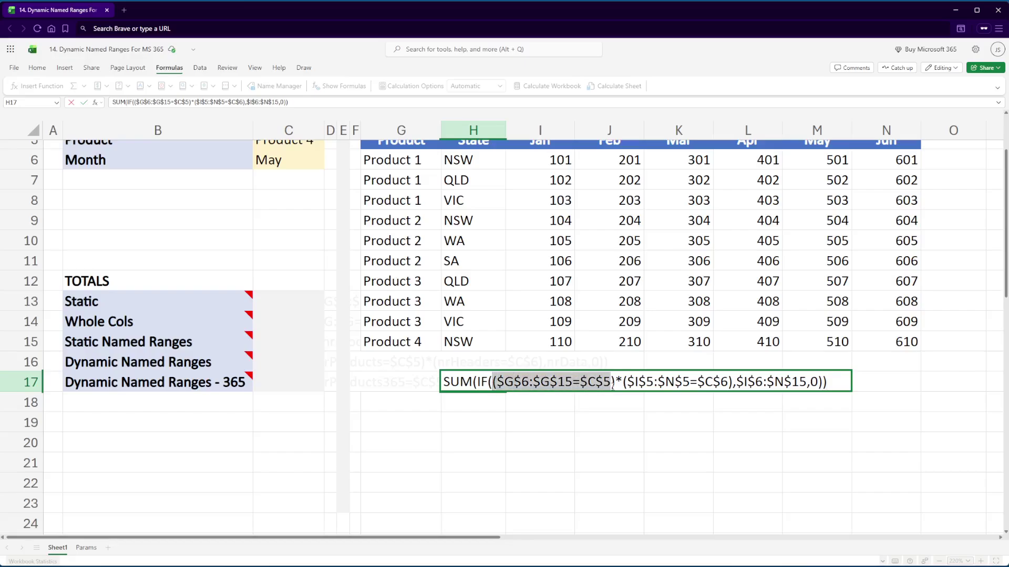
{"action": "scroll", "coordinate": [601, 444], "scroll_direction": "up", "scroll_amount": 2}
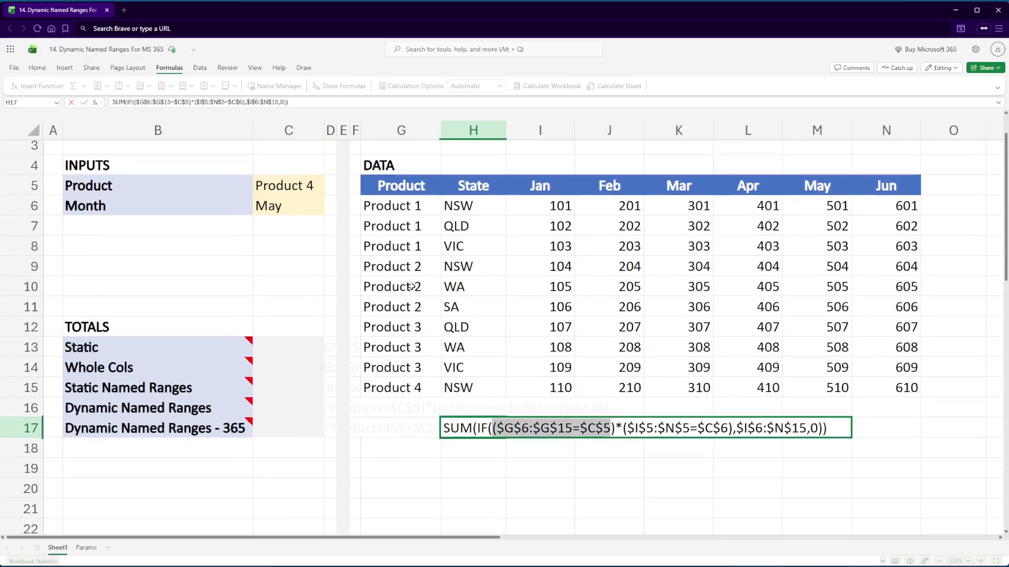
{"action": "left_click_drag", "start_coordinate": [407, 206], "coordinate": [391, 369]}
{"action": "left_click", "coordinate": [294, 186]}
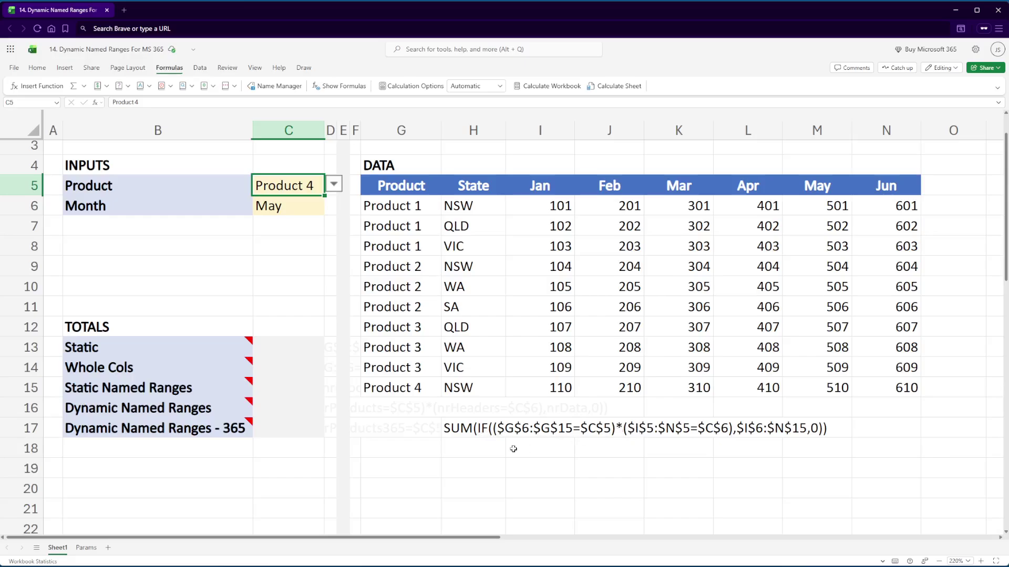
- Review the month condition $I$5:$N$5=$C$6 and the sum range I6:N15 from the H17 formula text against the table
{"action": "double_click", "coordinate": [613, 428]}
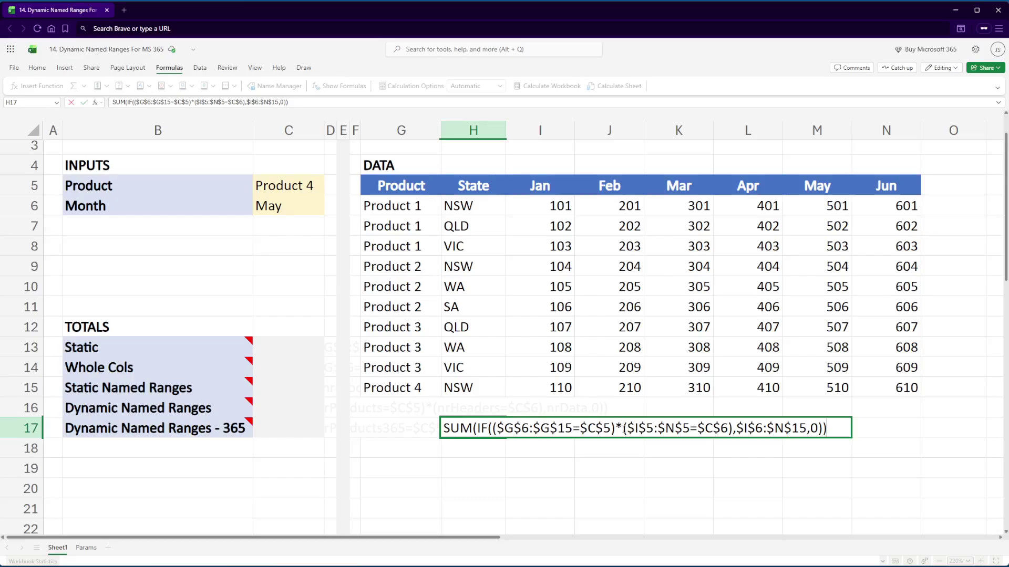
{"action": "left_click_drag", "start_coordinate": [625, 429], "coordinate": [729, 428]}
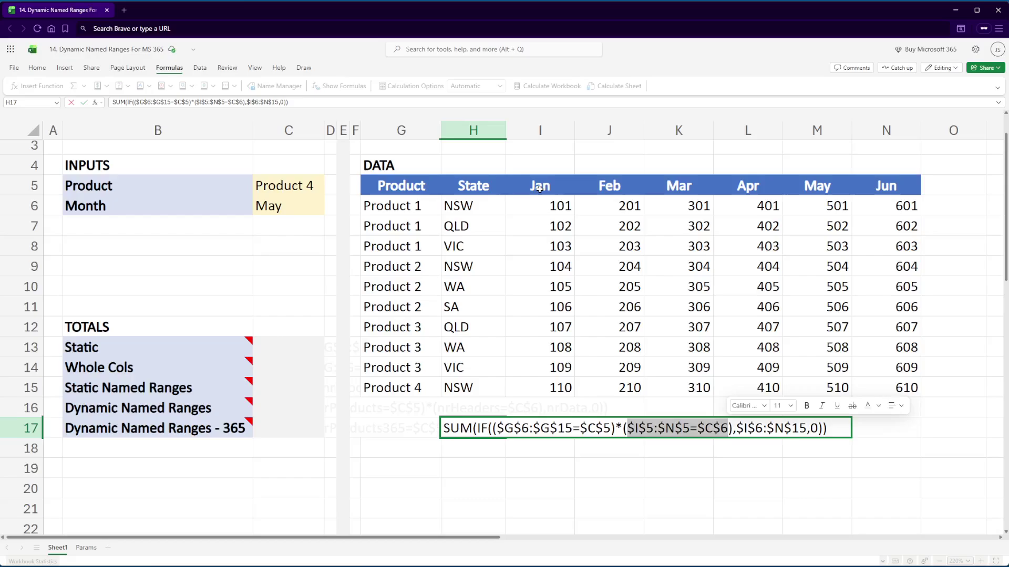
{"action": "left_click_drag", "start_coordinate": [540, 189], "coordinate": [885, 187]}
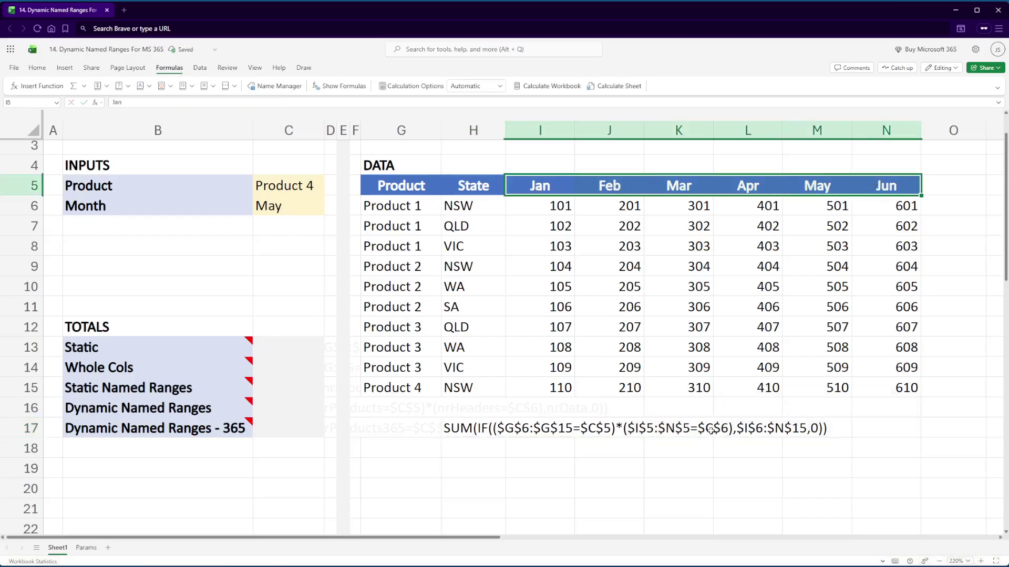
{"action": "left_click", "coordinate": [288, 206]}
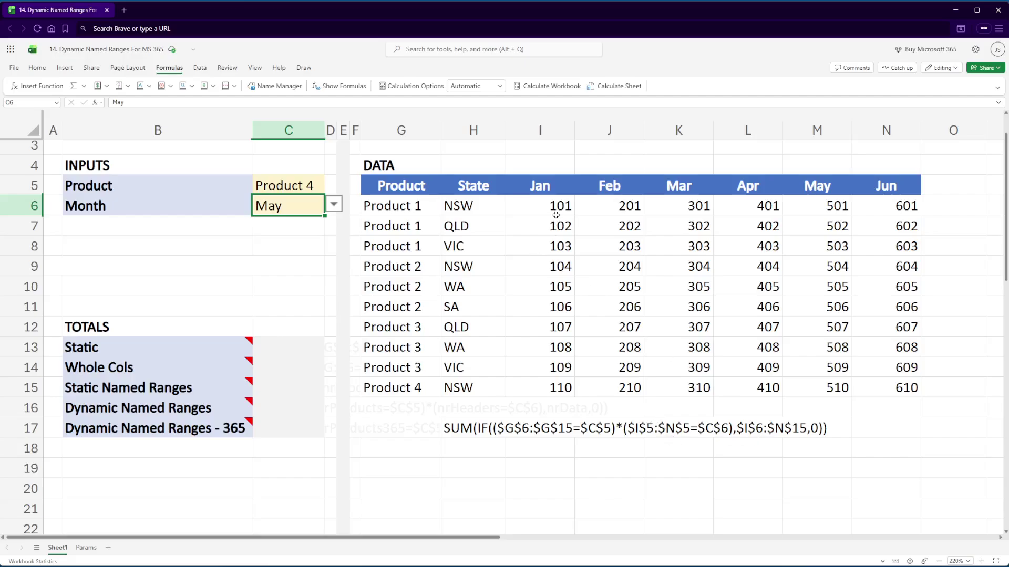
{"action": "left_click_drag", "start_coordinate": [556, 215], "coordinate": [891, 381]}
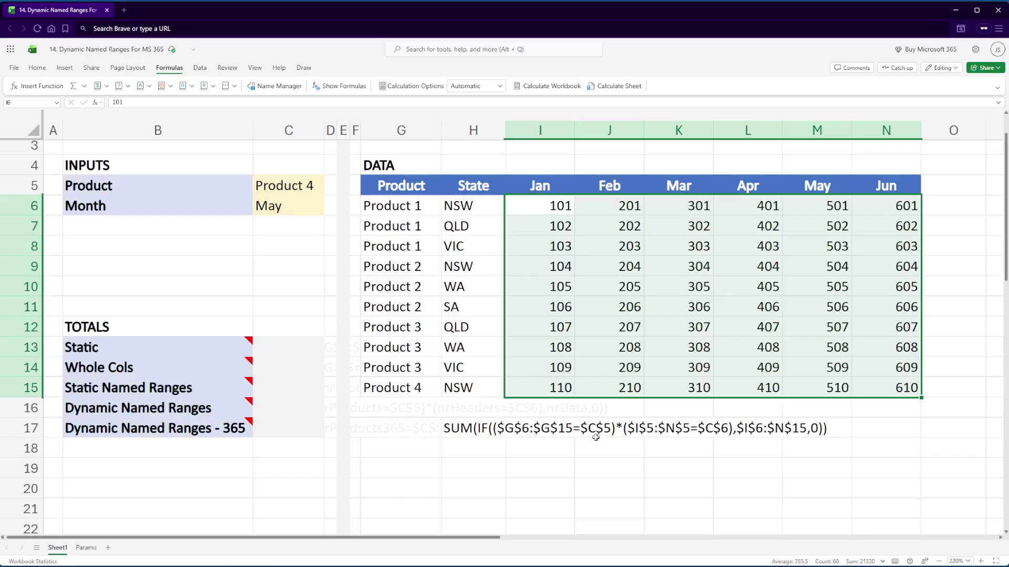
{"action": "left_click", "coordinate": [459, 432]}
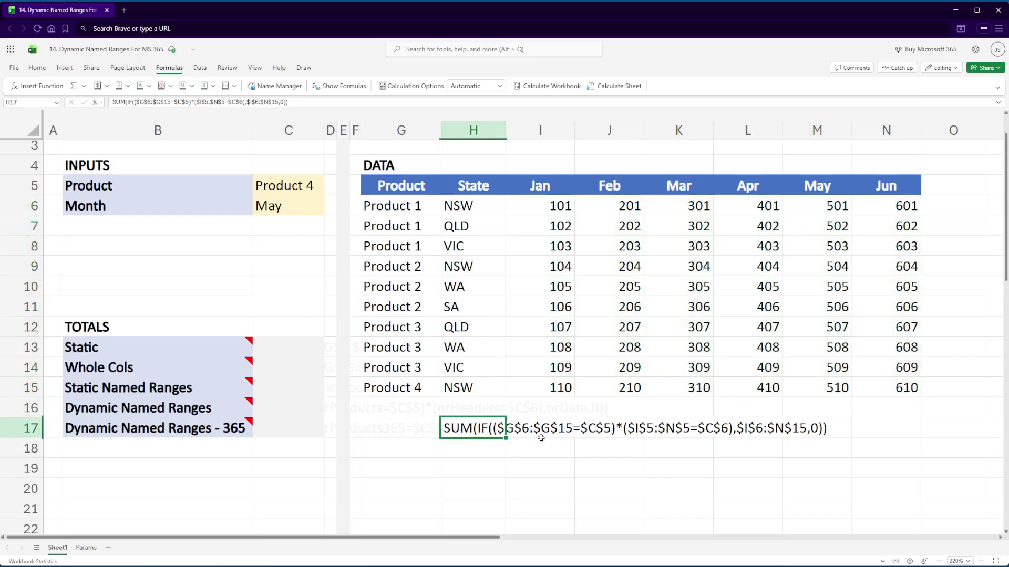
- Review the fixed ranges $G$6:$G$15, $I$5:$N$5 and $I$6:$N$15 in the H17 formula text and clear the cell
{"action": "double_click", "coordinate": [502, 428]}
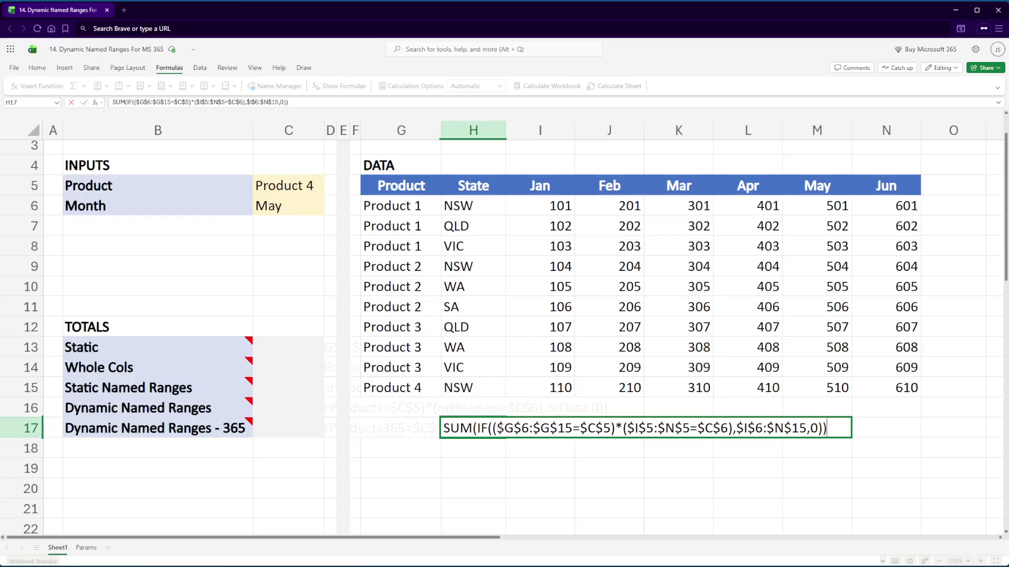
{"action": "left_click_drag", "start_coordinate": [497, 429], "coordinate": [573, 430]}
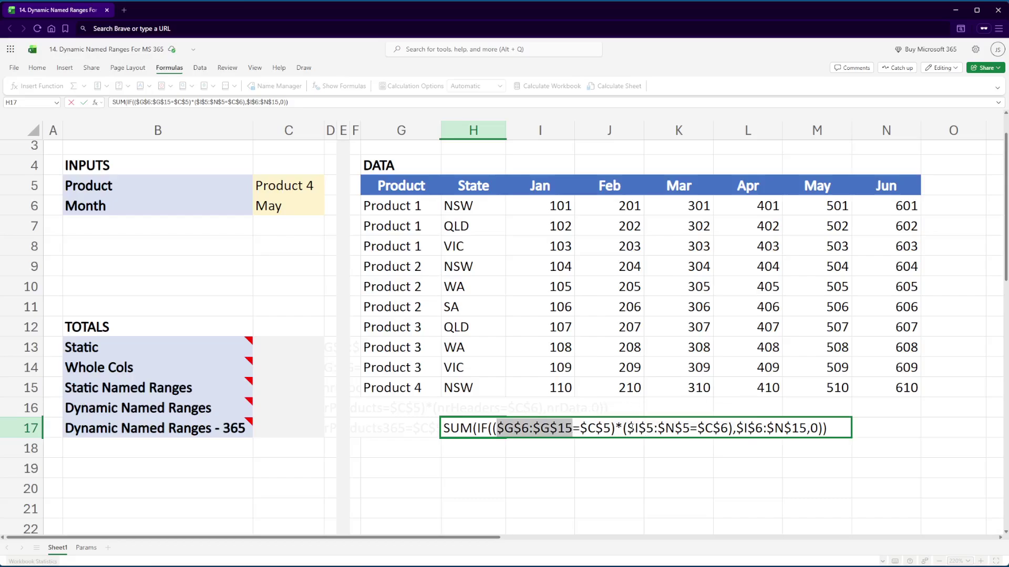
{"action": "left_click_drag", "start_coordinate": [628, 429], "coordinate": [807, 429]}
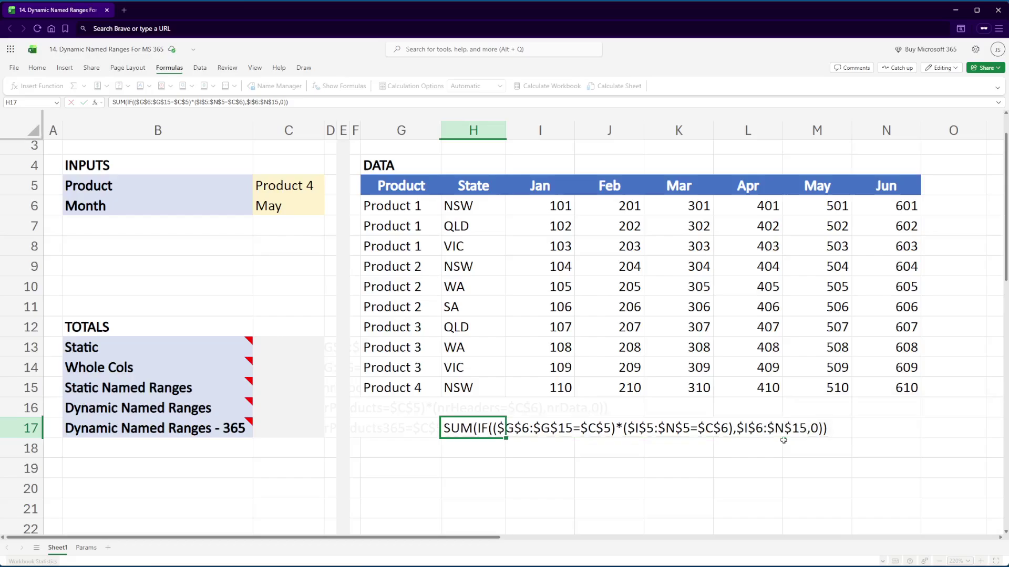
{"action": "key", "text": "Escape"}
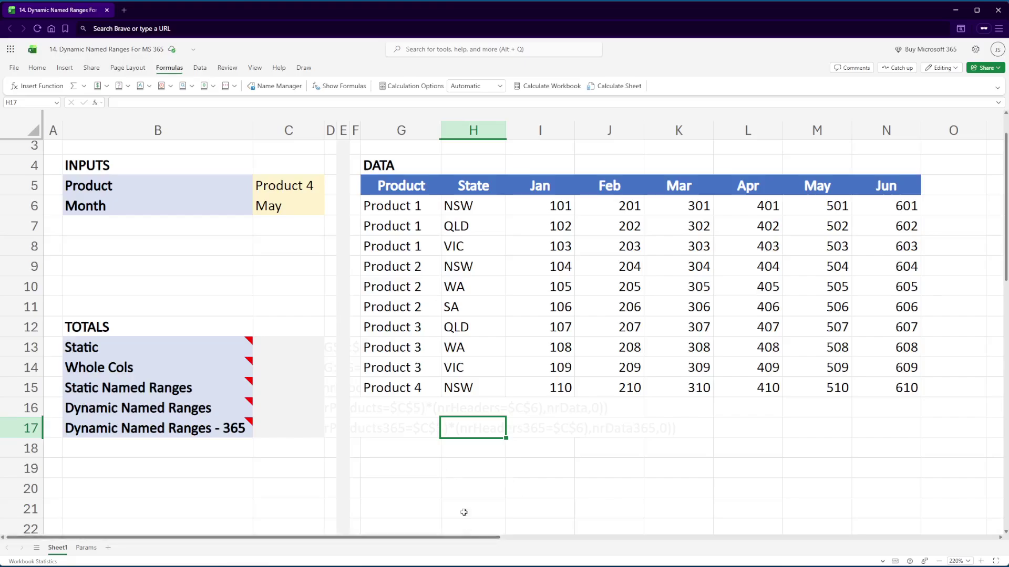
- Examine the workbook's defined names, including the snr, nr and 365 versions of Data, Headers and Products
{"action": "left_click", "coordinate": [273, 86]}
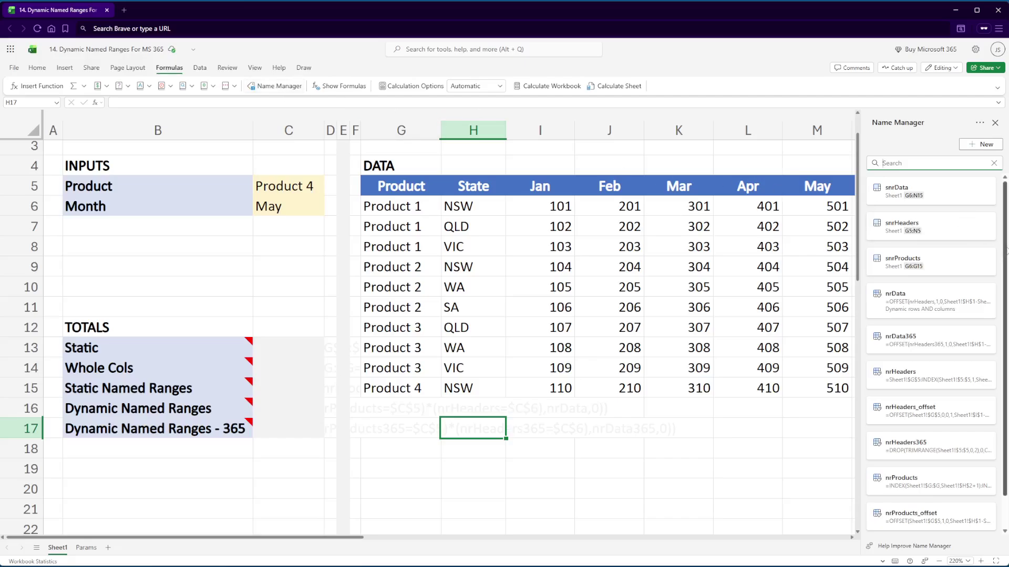
{"action": "mouse_move", "coordinate": [1006, 251]}
{"action": "left_mouse_down"}
{"action": "mouse_move", "coordinate": [1006, 283]}
{"action": "mouse_move", "coordinate": [1006, 232]}
{"action": "mouse_move", "coordinate": [1006, 310]}
{"action": "mouse_move", "coordinate": [1006, 231]}
{"action": "left_mouse_up"}
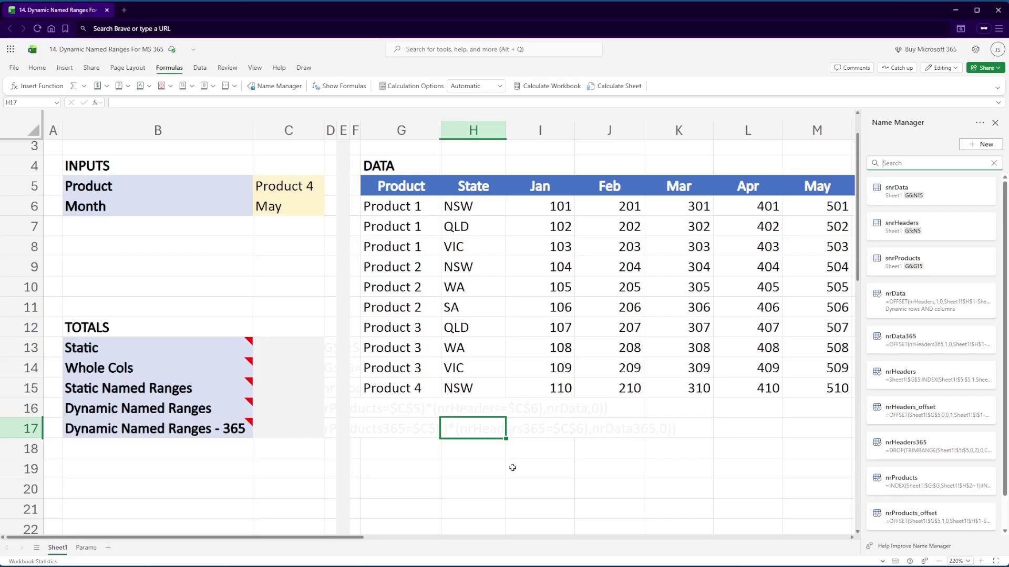
{"action": "mouse_move", "coordinate": [967, 362]}
{"action": "scroll", "coordinate": [998, 398], "scroll_direction": "down", "scroll_amount": 1}
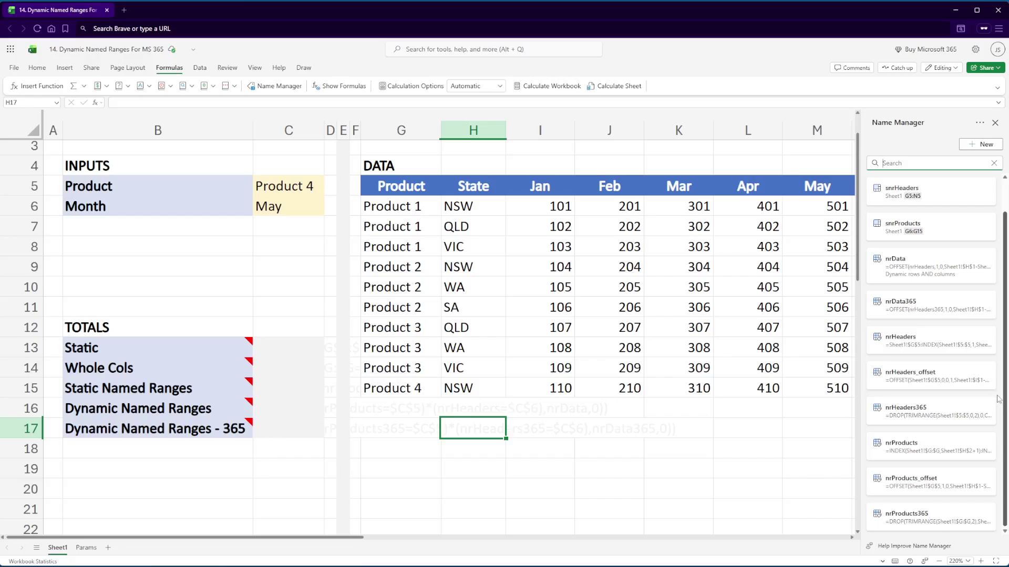
{"action": "mouse_move", "coordinate": [920, 356]}
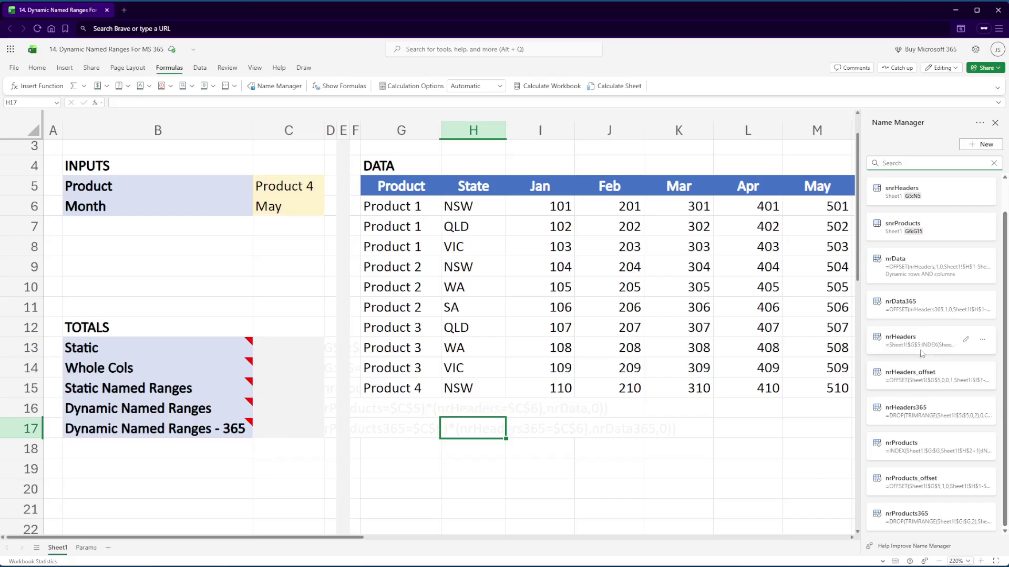
{"action": "mouse_move", "coordinate": [935, 416]}
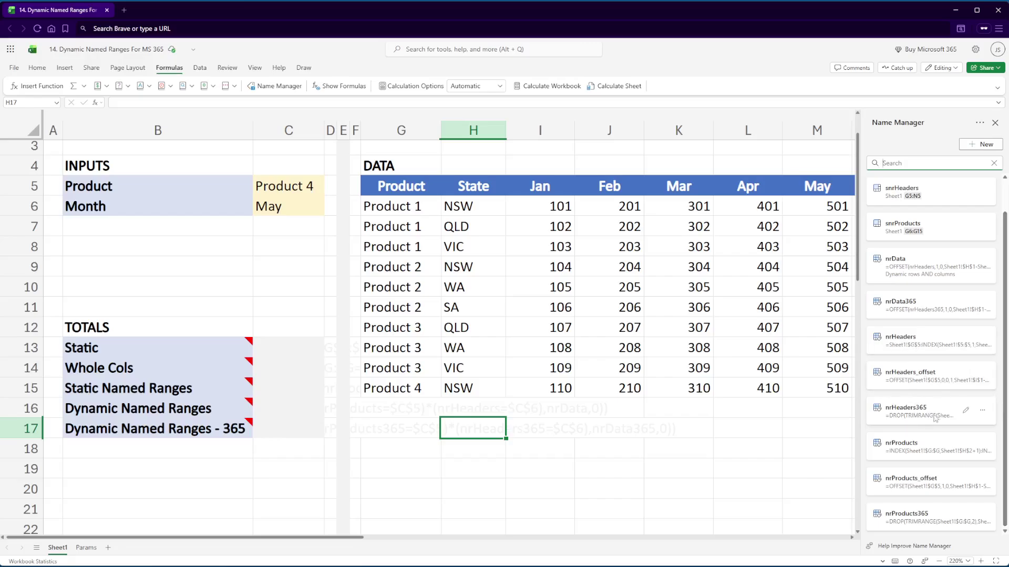
- Copy the nrHeaders365 definition into H17 as plain text without the equals sign: DROP(TRIMRANGE(Sheet1!$5:$5,0,2),0,COLUMN(Sheet1!$G$5)-1)
{"action": "left_click", "coordinate": [967, 411]}
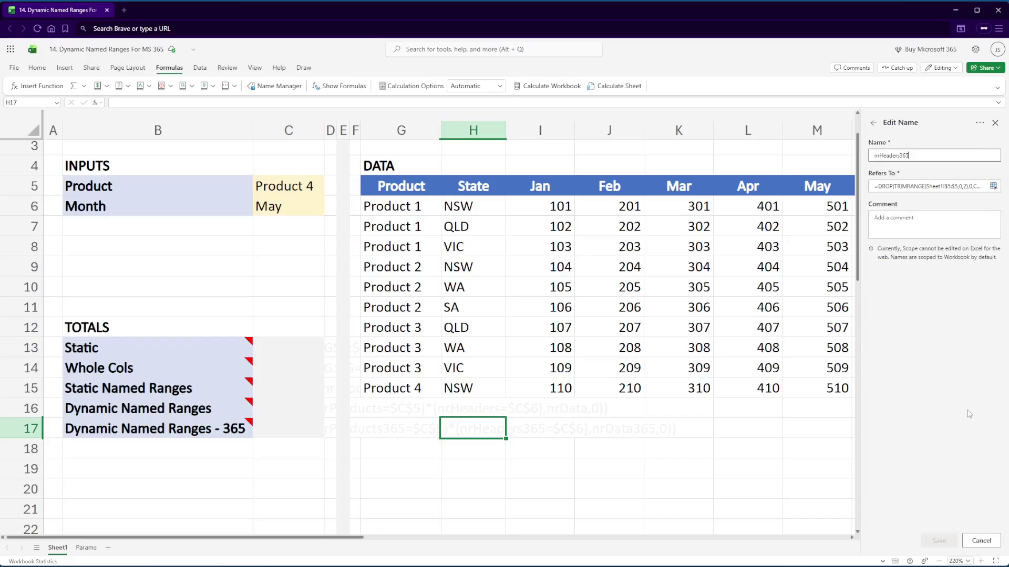
{"action": "key", "text": "Tab"}
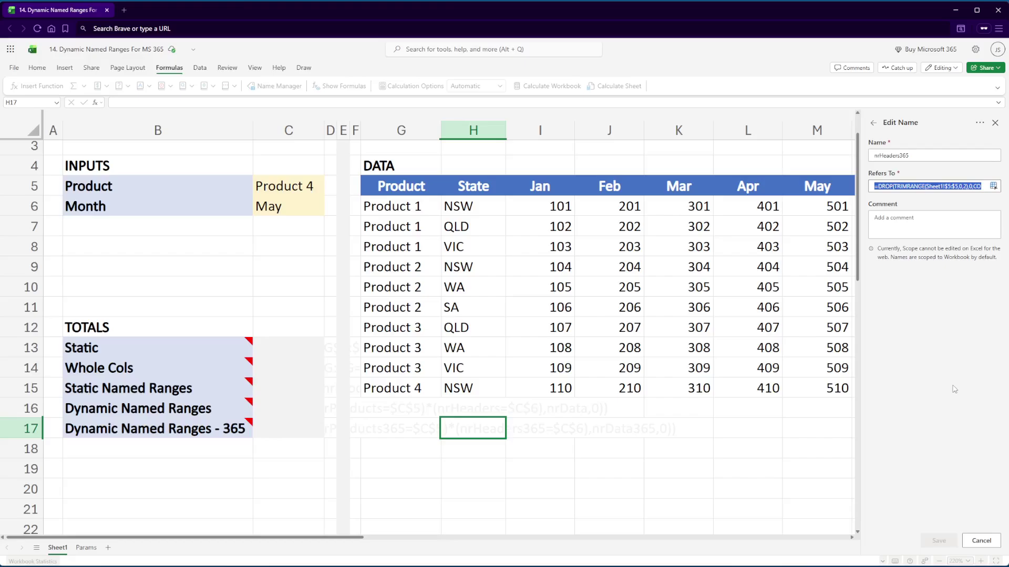
{"action": "key", "text": "Escape"}
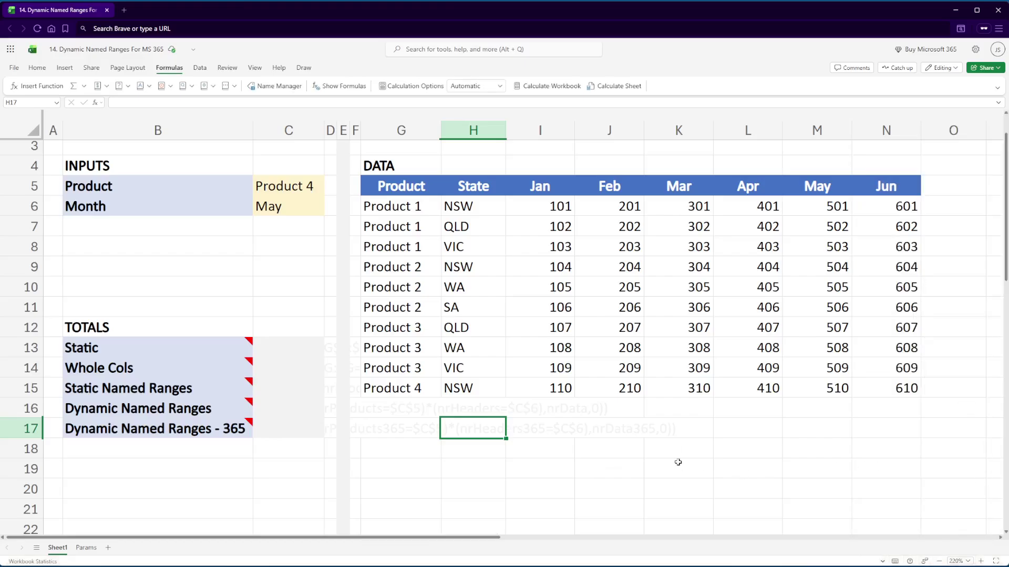
{"action": "key", "text": "F2"}
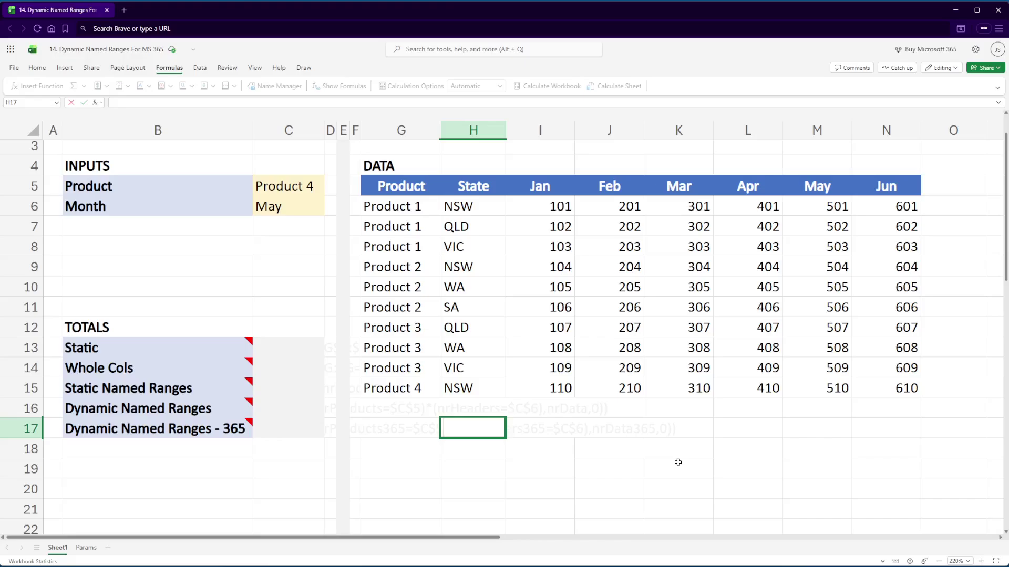
{"action": "type", "text": "=DROP(TRIMRANGE(Sheet1!$5:$5,0,2),0,COLUMN(Sheet1!$G$5)-1)"}
{"action": "key", "text": "Home"}
{"action": "key", "text": "Delete"}
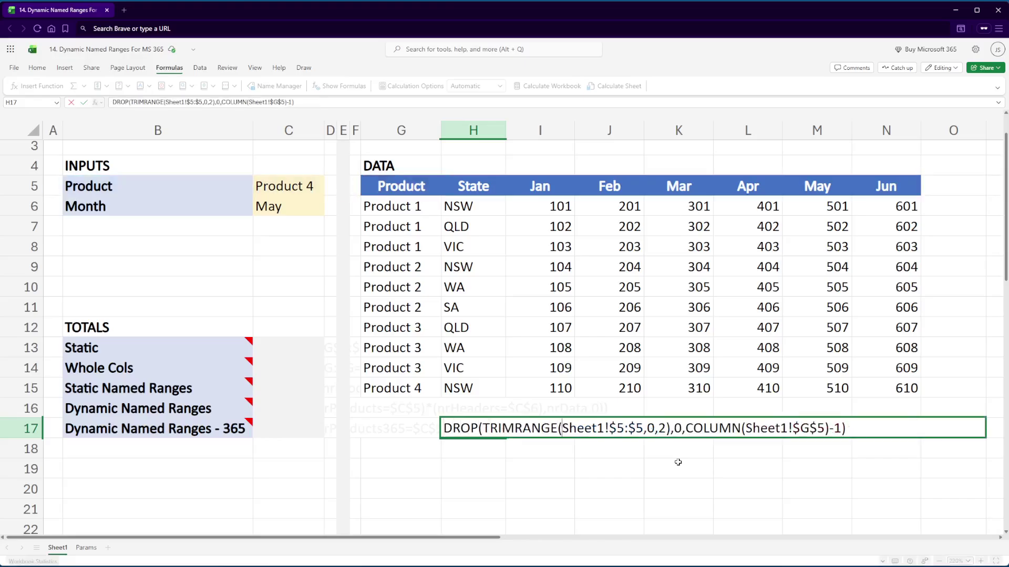
- Remove both Sheet1! prefixes from the H17 text so it reads DROP(TRIMRANGE($5:$5,0,2),0,COLUMN($G$5)-1)
{"action": "key", "text": "shift+Right"}
{"action": "key", "text": "shift+Right"}
{"action": "key", "text": "shift+Right"}
{"action": "key", "text": "shift+Right"}
{"action": "key", "text": "shift+Right"}
{"action": "key", "text": "shift+Right"}
{"action": "key", "text": "shift+Right"}
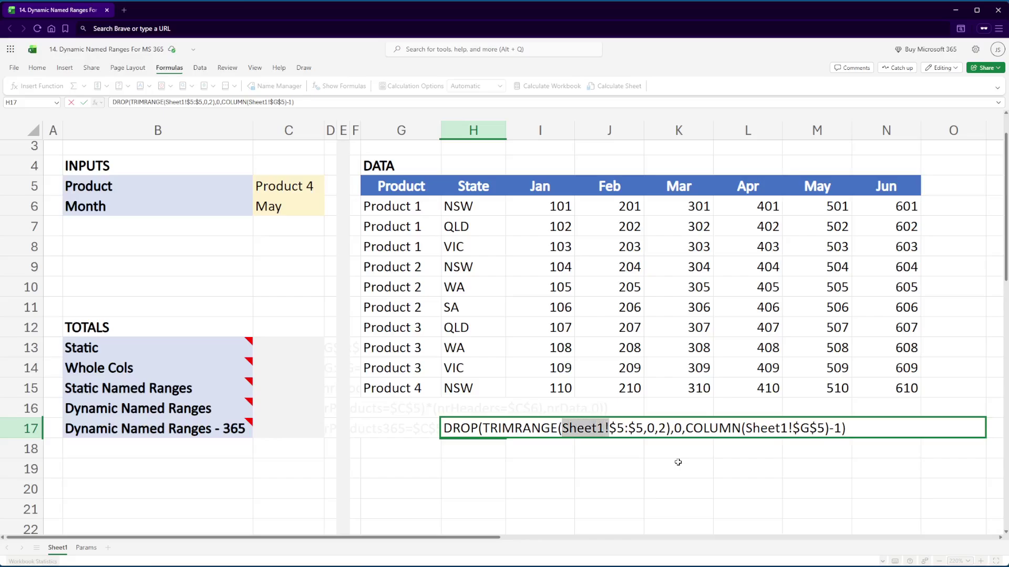
{"action": "key", "text": "Delete"}
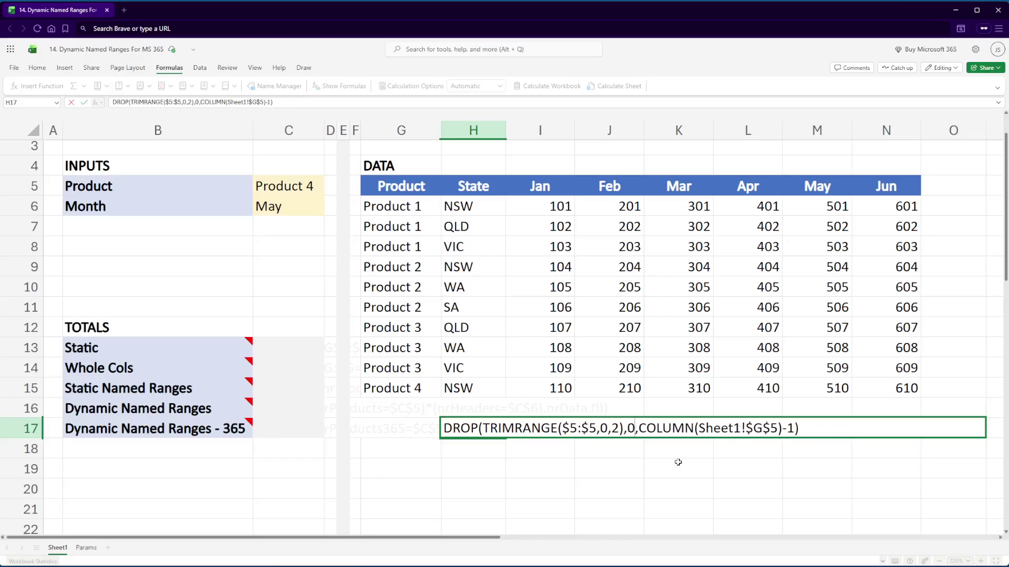
{"action": "key", "text": "Right"}
{"action": "key", "text": "Right"}
{"action": "key", "text": "Right"}
{"action": "key", "text": "Right"}
{"action": "key", "text": "Right"}
{"action": "key", "text": "Right"}
{"action": "key", "text": "Right"}
{"action": "key", "text": "Right"}
{"action": "key", "text": "shift+Right"}
{"action": "key", "text": "shift+Right"}
{"action": "key", "text": "shift+Right"}
{"action": "key", "text": "shift+Right"}
{"action": "key", "text": "shift+Right"}
{"action": "key", "text": "shift+Right"}
{"action": "key", "text": "shift+Right"}
{"action": "key", "text": "Delete"}
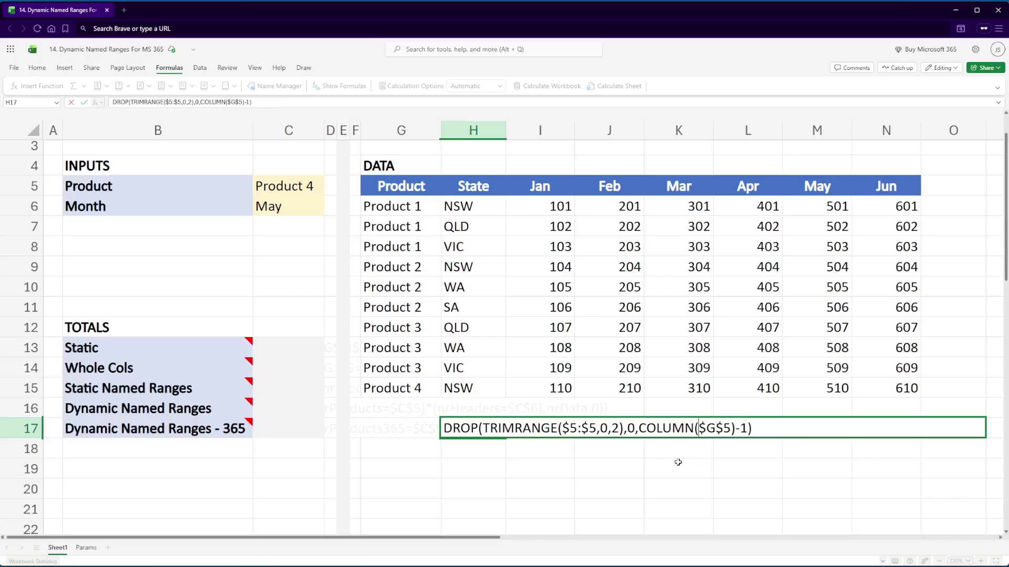
{"action": "key", "text": "Return"}
{"action": "key", "text": "Up"}
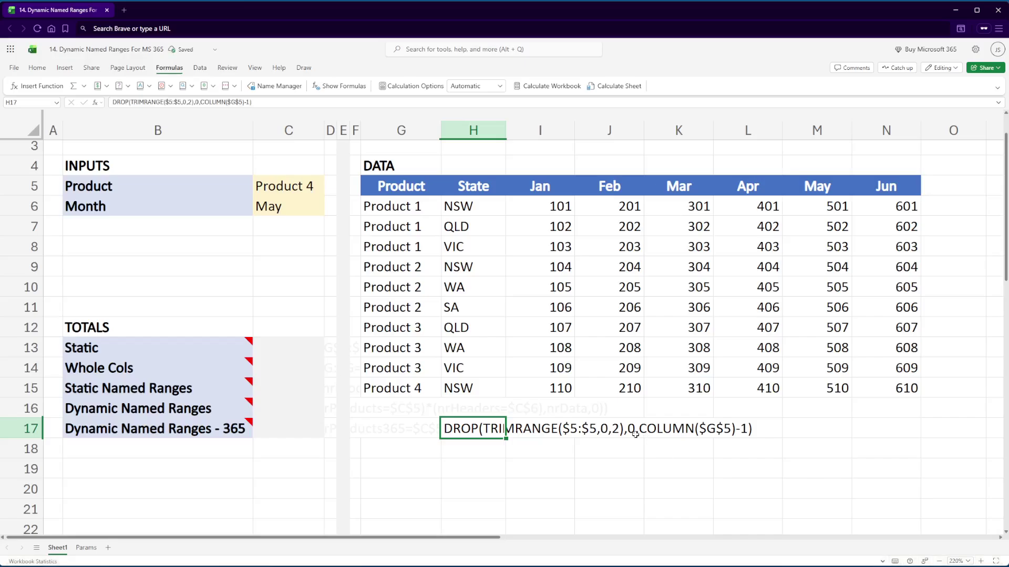
- Copy the TRIMRANGE($5:$5,0,2) part of the H17 text into P6 as plain text
{"action": "double_click", "coordinate": [474, 428]}
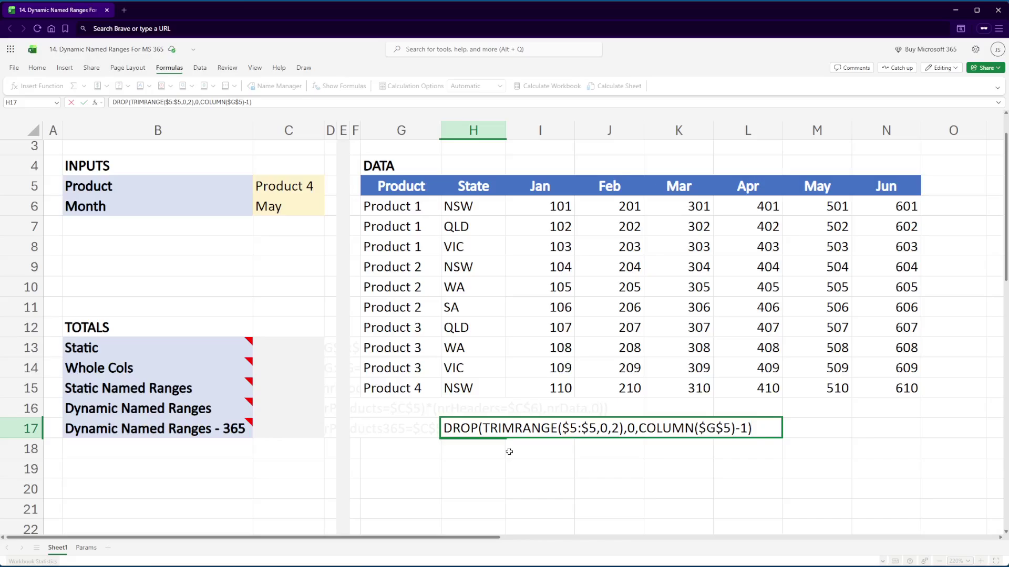
{"action": "left_click_drag", "start_coordinate": [484, 429], "coordinate": [624, 429]}
{"action": "key", "text": "ctrl+c"}
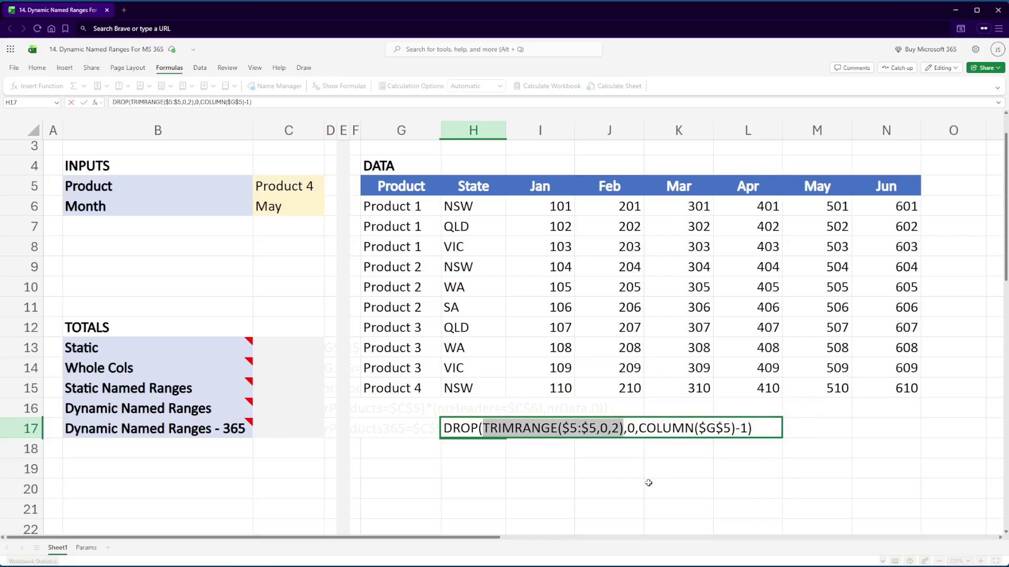
{"action": "key", "text": "Escape"}
{"action": "left_click_drag", "start_coordinate": [506, 539], "coordinate": [736, 548]}
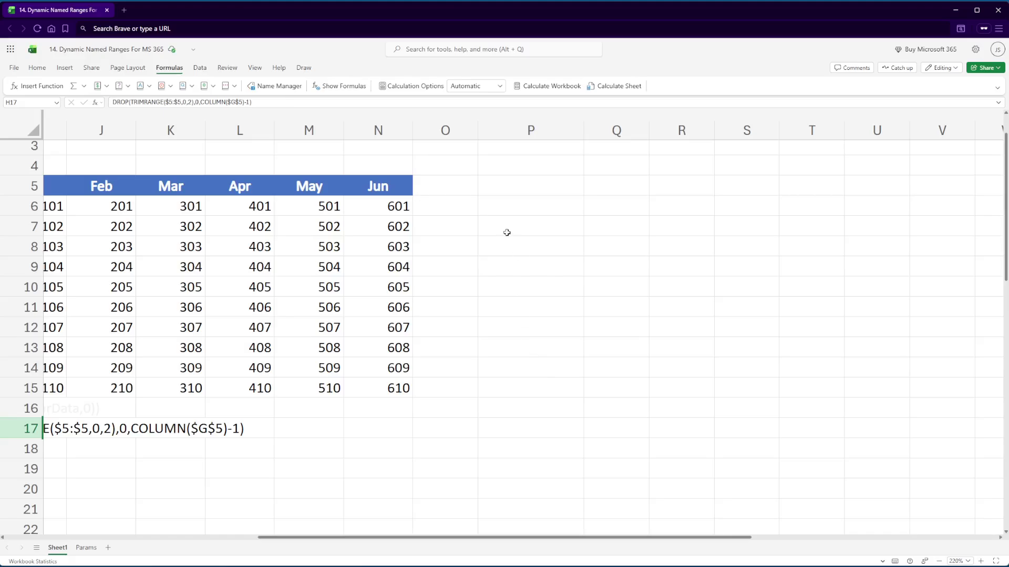
{"action": "left_click", "coordinate": [505, 203]}
{"action": "key", "text": "ctrl+v"}
{"action": "key", "text": "Home"}
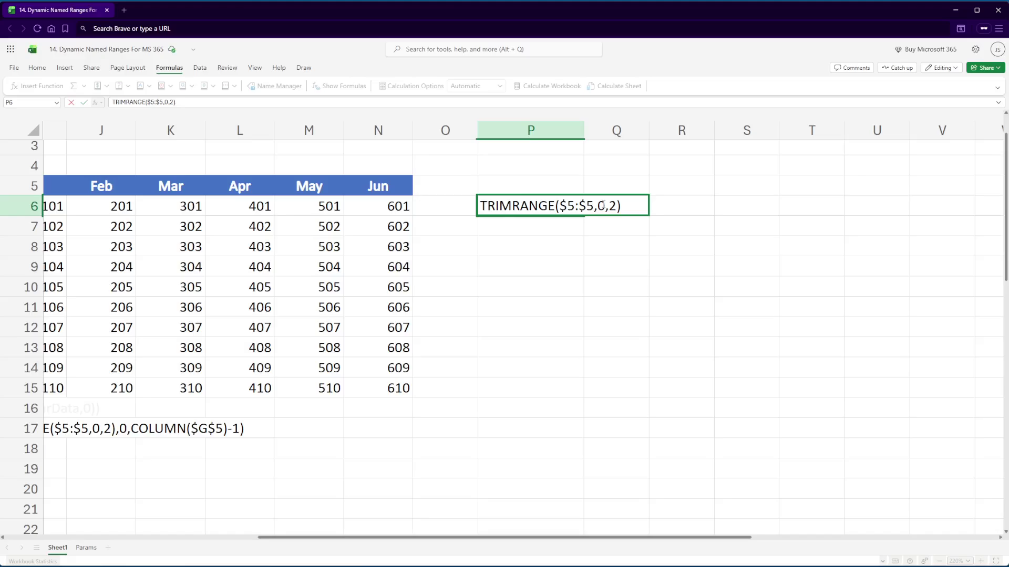
- Select the whole of row 5 and review its contents from column A past the last month header
{"action": "left_click", "coordinate": [15, 186]}
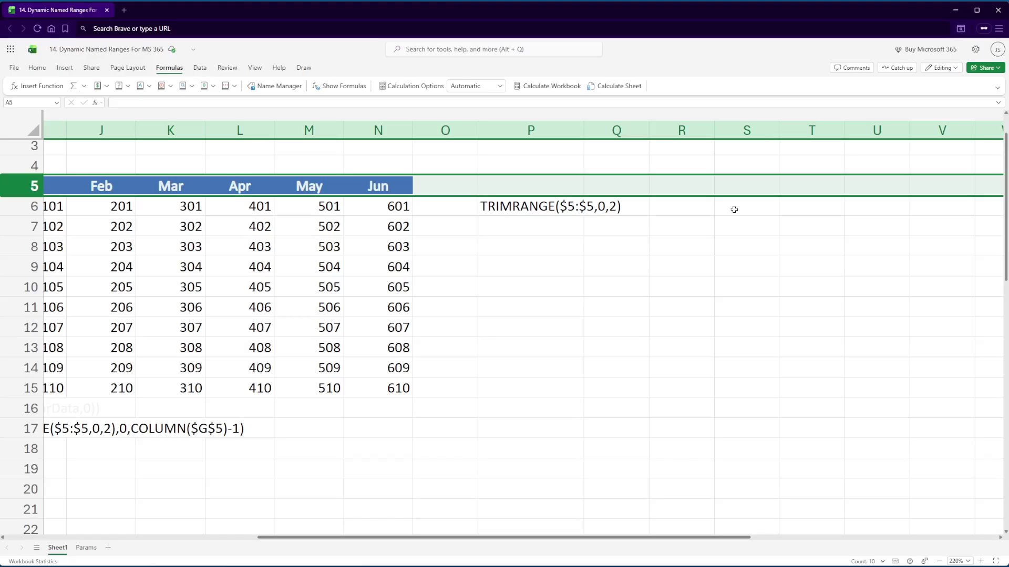
{"action": "scroll", "coordinate": [647, 547], "scroll_direction": "left", "scroll_amount": 10}
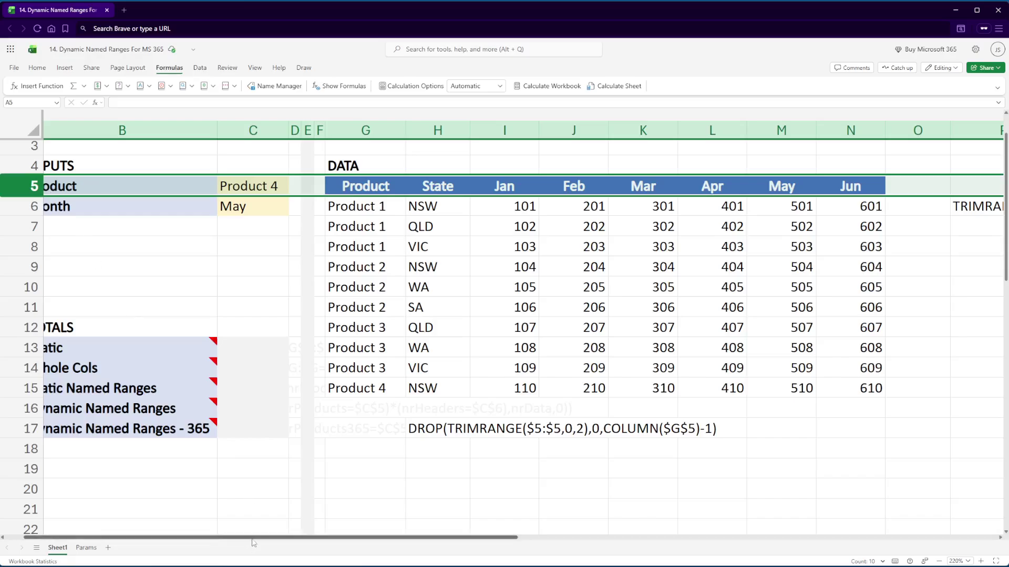
{"action": "scroll", "coordinate": [252, 544], "scroll_direction": "left", "scroll_amount": 2}
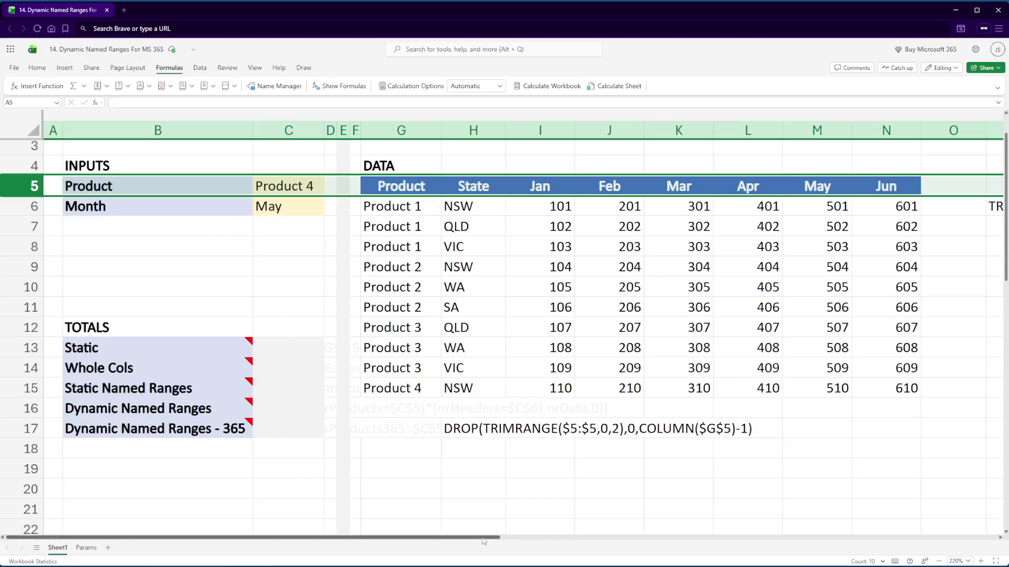
{"action": "scroll", "coordinate": [730, 512], "scroll_direction": "right", "scroll_amount": 10}
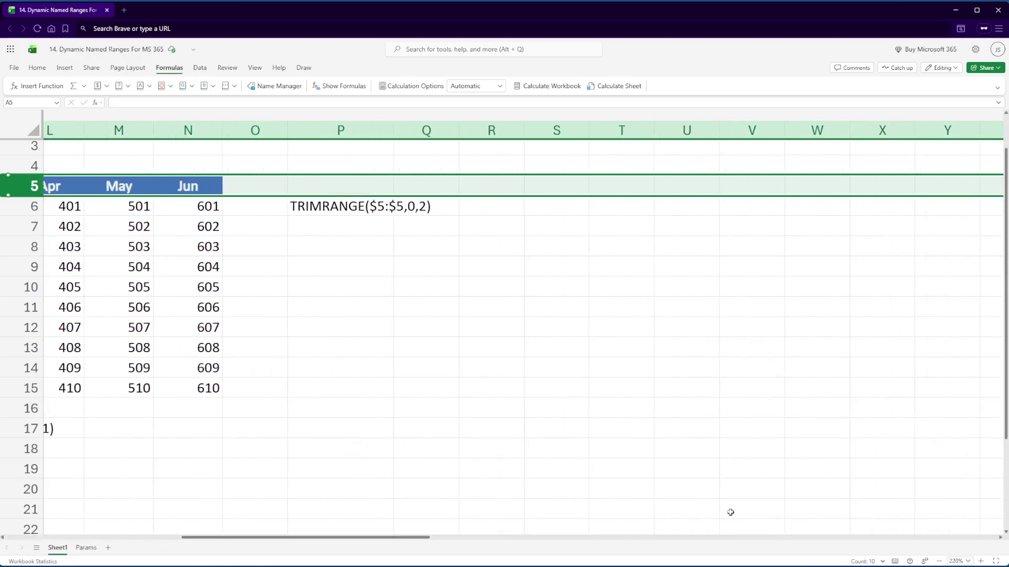
- Turn the P6 text into the live formula =TRIMRANGE($5:$5,0,2)
{"action": "left_click", "coordinate": [329, 209]}
{"action": "key", "text": "F2"}
{"action": "key", "text": "Home"}
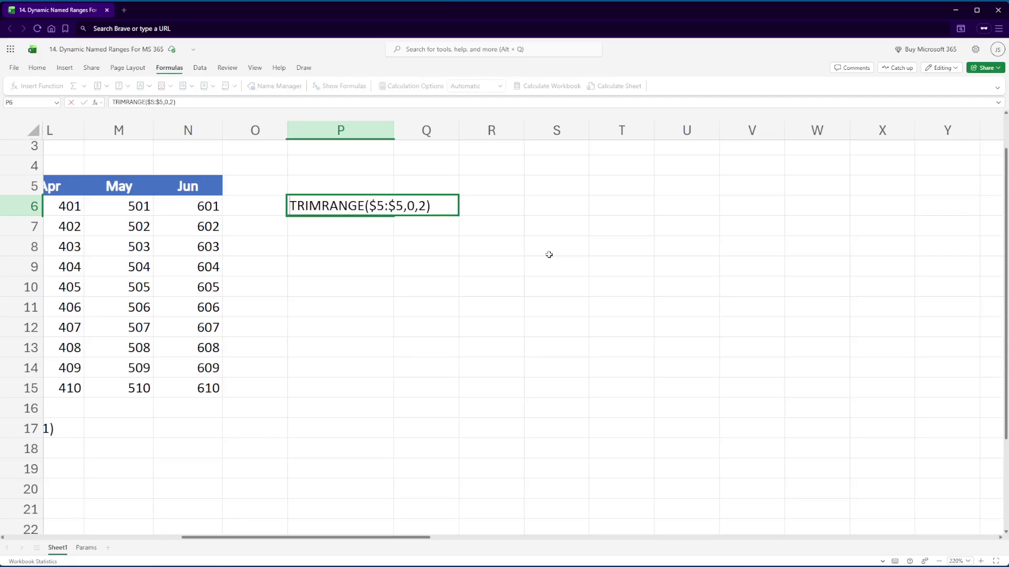
{"action": "type", "text": "="}
{"action": "key", "text": "Return"}
{"action": "key", "text": "Up"}
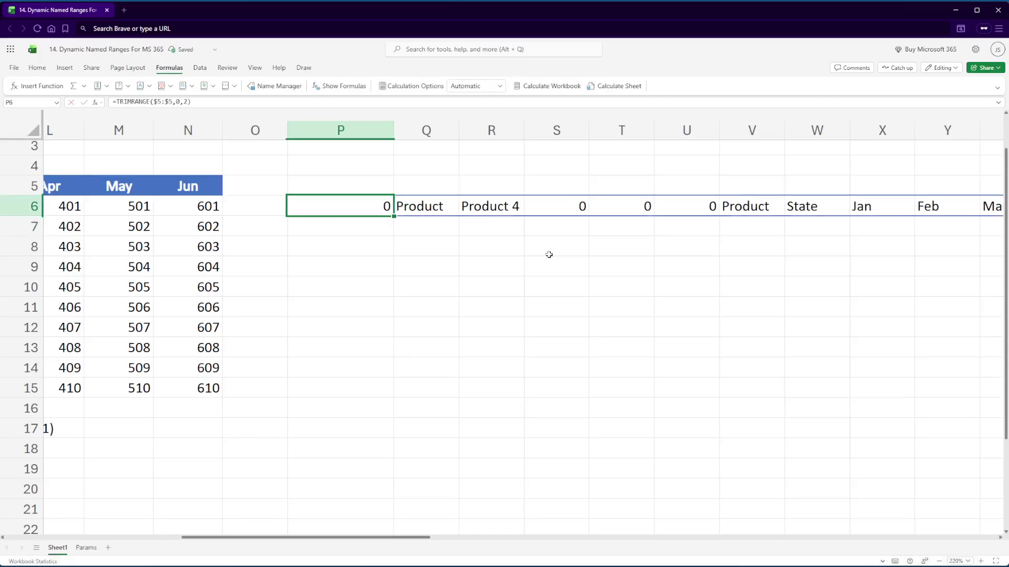
- Compare the first values spilled from P6 with the beginning of row 5
{"action": "key", "text": "Right"}
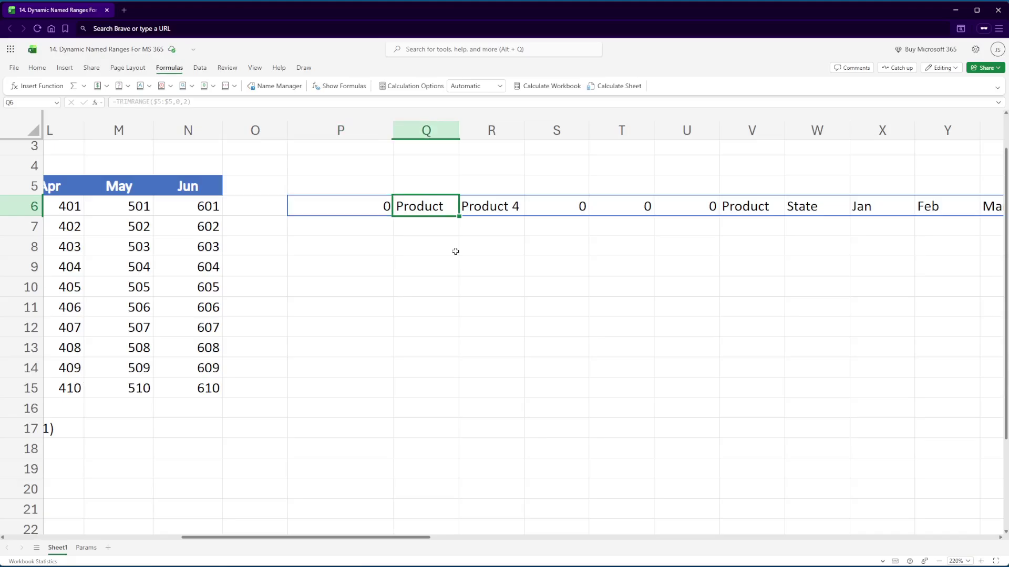
{"action": "key", "text": "Left"}
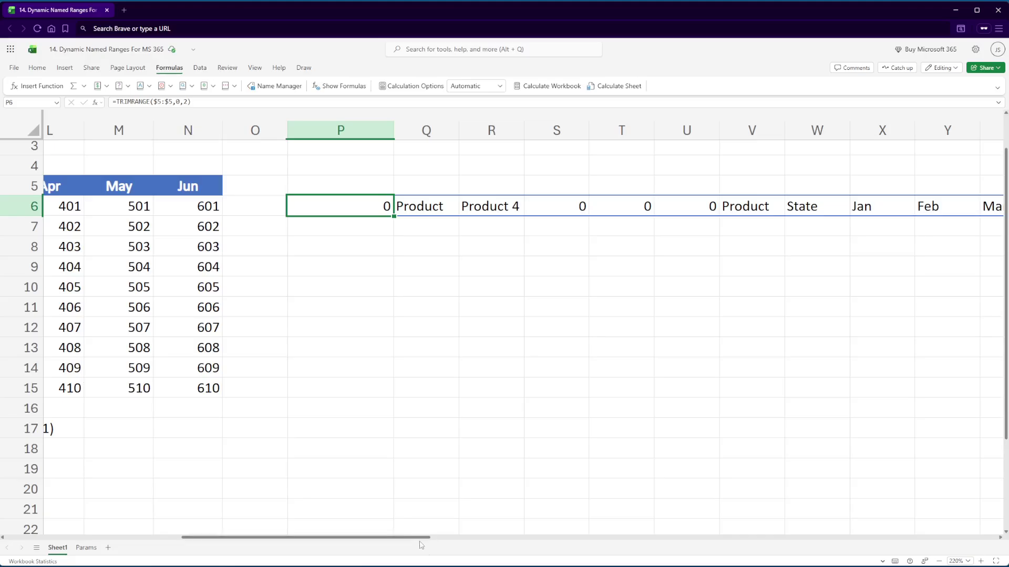
{"action": "left_click_drag", "start_coordinate": [421, 537], "coordinate": [242, 539]}
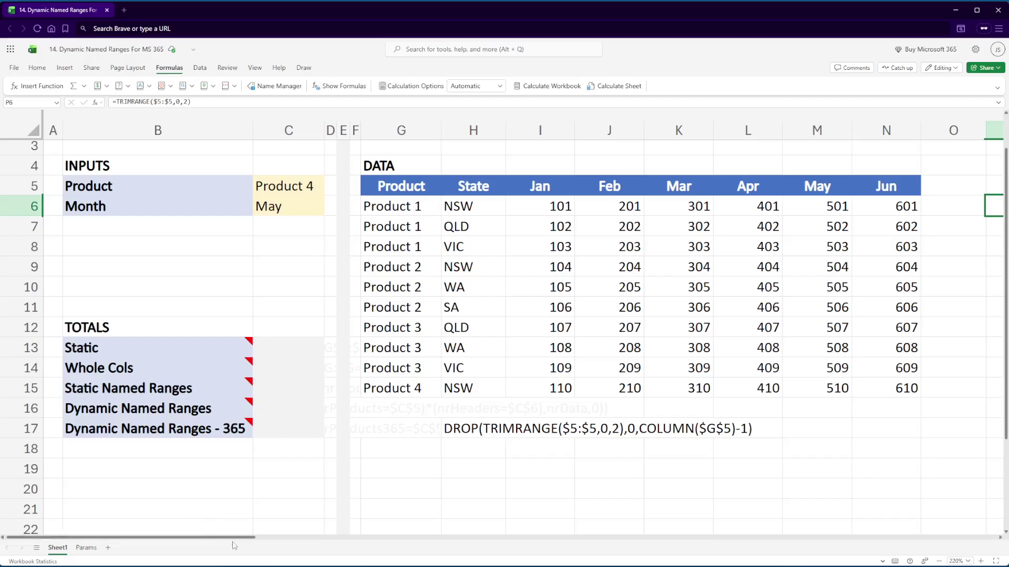
{"action": "left_click_drag", "start_coordinate": [235, 539], "coordinate": [443, 540]}
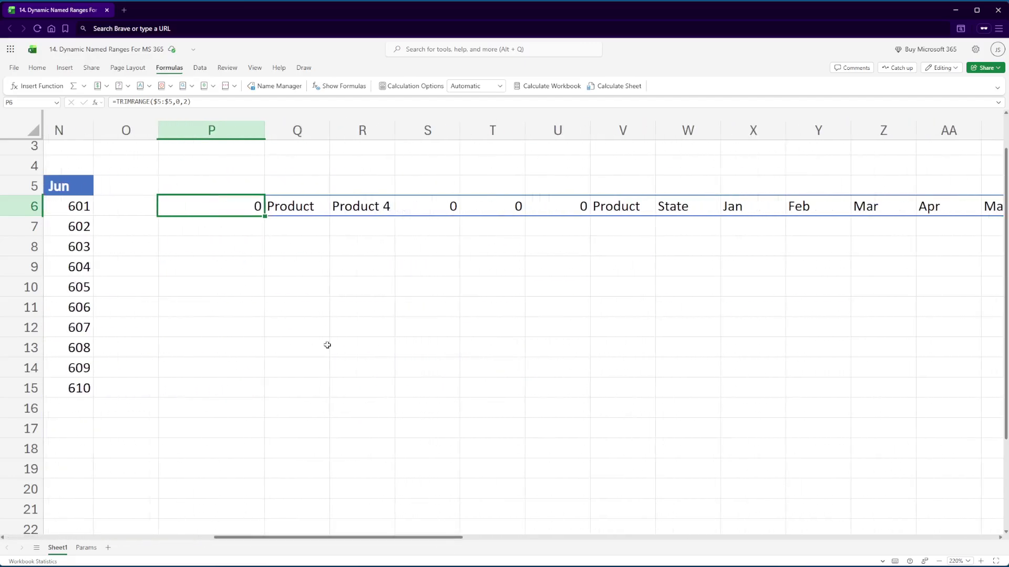
{"action": "left_click", "coordinate": [290, 207]}
{"action": "left_click", "coordinate": [389, 206]}
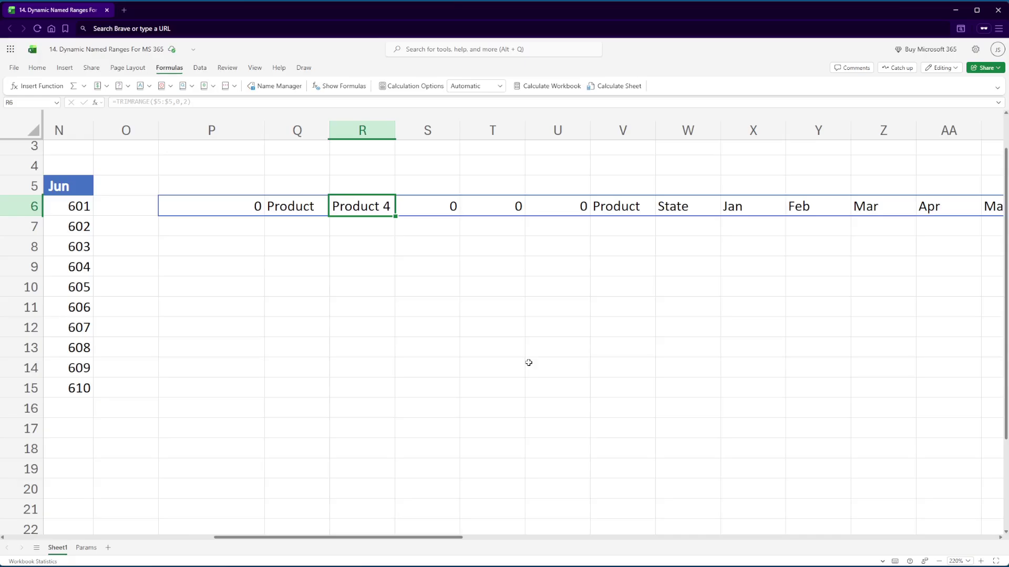
- Trace the row 5 cells from B5 through C5 and the narrow columns before the data table
{"action": "key", "text": "Home"}
{"action": "key", "text": "Right"}
{"action": "key", "text": "Up"}
{"action": "key", "text": "Right"}
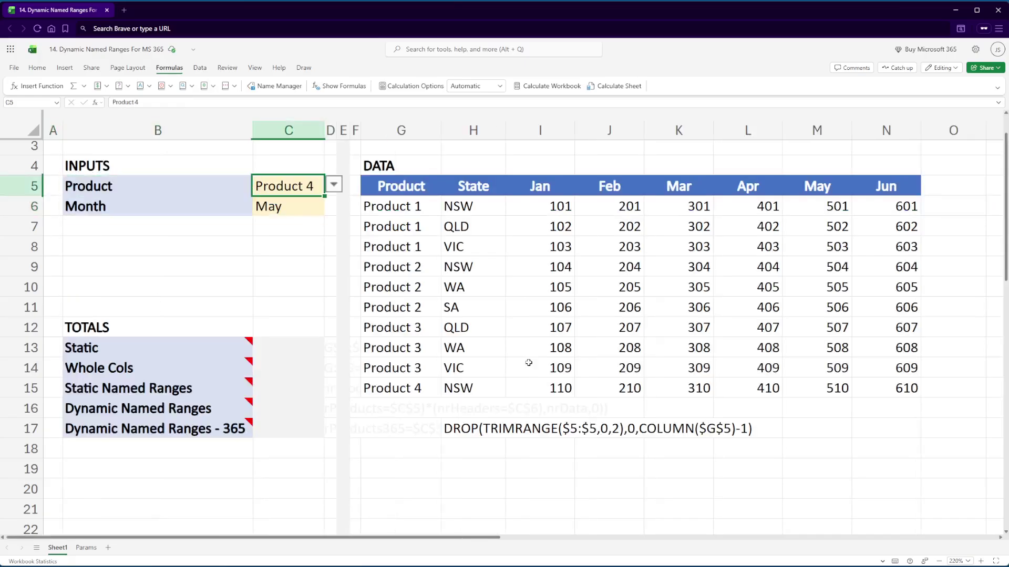
{"action": "key", "text": "Left"}
{"action": "key", "text": "Right"}
{"action": "key", "text": "Right"}
{"action": "key", "text": "Right"}
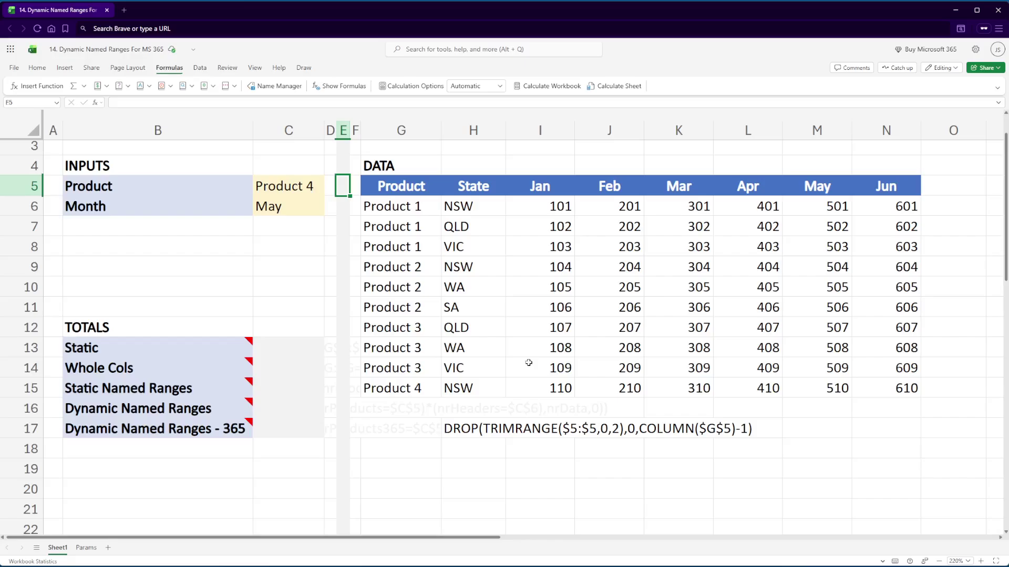
- Trace row 5 from the narrow columns across the data table headers and on past the last month to column W
{"action": "key", "text": "Right"}
{"action": "key", "text": "Right"}
{"action": "key", "text": "Right"}
{"action": "key", "text": "Right"}
{"action": "key", "text": "Right"}
{"action": "key", "text": "Right"}
{"action": "key", "text": "Right"}
{"action": "key", "text": "Right"}
{"action": "key", "text": "Right"}
{"action": "key", "text": "Right"}
{"action": "key", "text": "Right"}
{"action": "key", "text": "Right"}
{"action": "key", "text": "Right"}
{"action": "key", "text": "Right"}
{"action": "key", "text": "Right"}
{"action": "key", "text": "Right"}
{"action": "key", "text": "Right"}
{"action": "key", "text": "Right"}
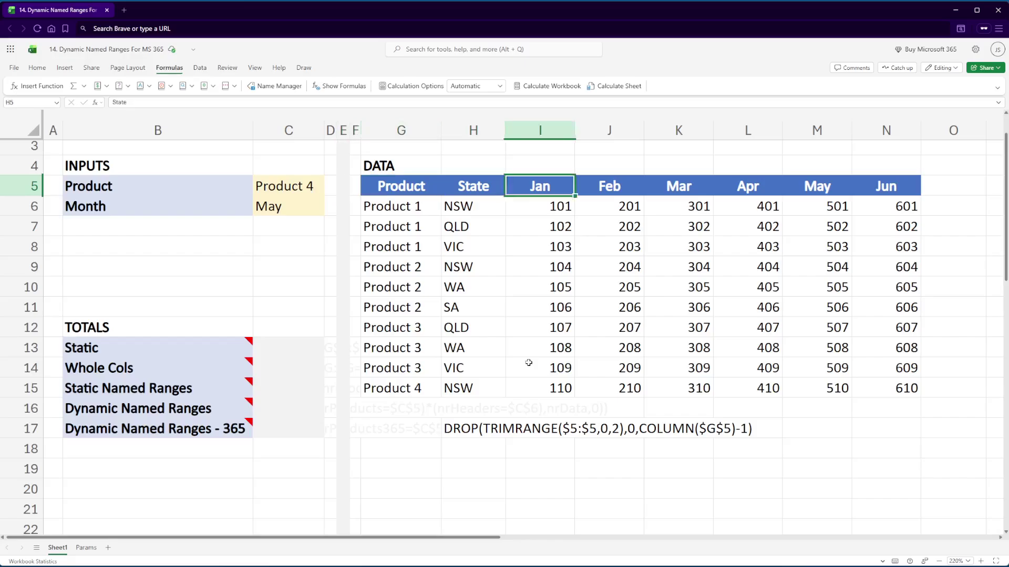
{"action": "key", "text": "Right"}
{"action": "key", "text": "Left"}
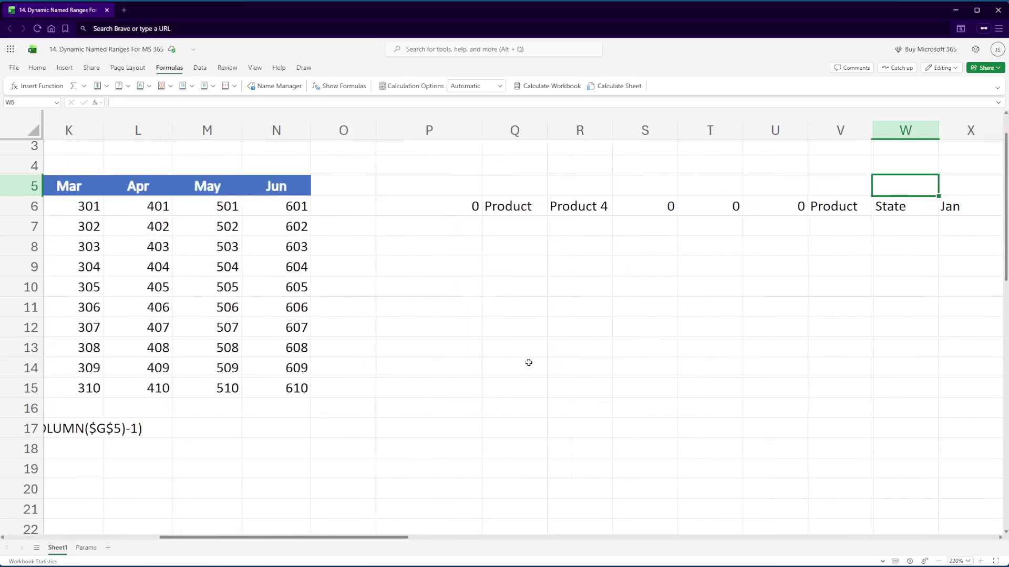
- Trace the range spilled from P6 to its last value in AC6 and back to its start
{"action": "key", "text": "Down"}
{"action": "key", "text": "Left"}
{"action": "key", "text": "Left"}
{"action": "key", "text": "Left"}
{"action": "key", "text": "Left"}
{"action": "key", "text": "Left"}
{"action": "key", "text": "Left"}
{"action": "key", "text": "Left"}
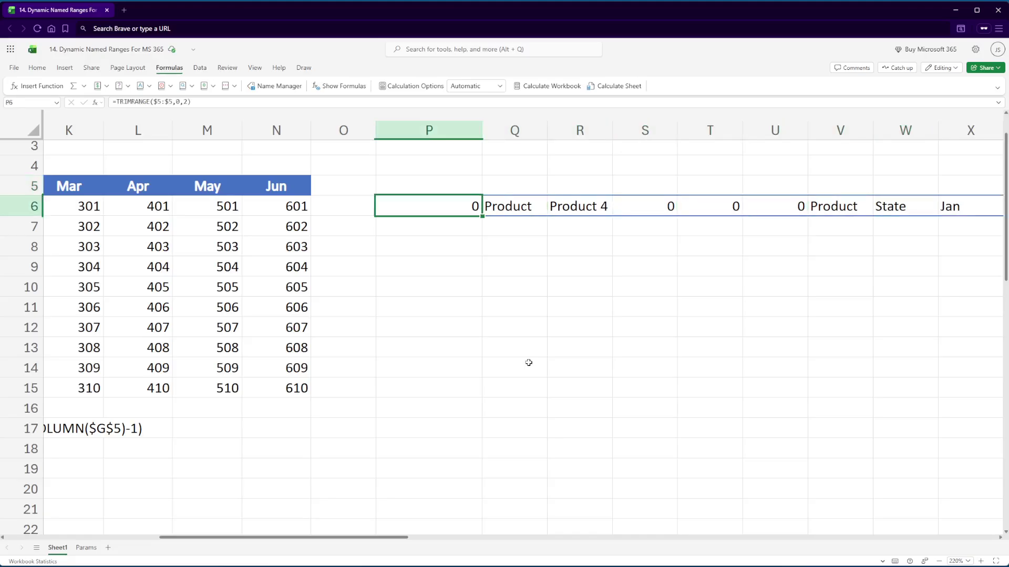
{"action": "key", "text": "Right"}
{"action": "key", "text": "ctrl+Right"}
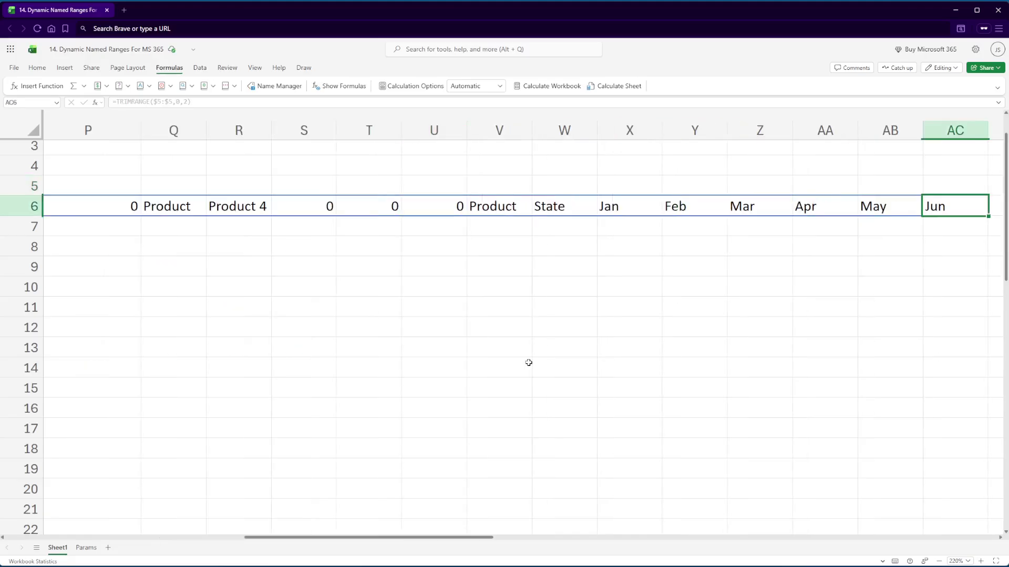
{"action": "key", "text": "Left"}
{"action": "key", "text": "Left"}
{"action": "key", "text": "Left"}
{"action": "key", "text": "Left"}
{"action": "key", "text": "Left"}
{"action": "key", "text": "Left"}
{"action": "key", "text": "Left"}
{"action": "key", "text": "Left"}
{"action": "key", "text": "Left"}
{"action": "key", "text": "Left"}
{"action": "key", "text": "Left"}
{"action": "key", "text": "Left"}
{"action": "key", "text": "Left"}
{"action": "key", "text": "Left"}
{"action": "key", "text": "Left"}
{"action": "key", "text": "Left"}
{"action": "key", "text": "Left"}
{"action": "key", "text": "Left"}
{"action": "key", "text": "Left"}
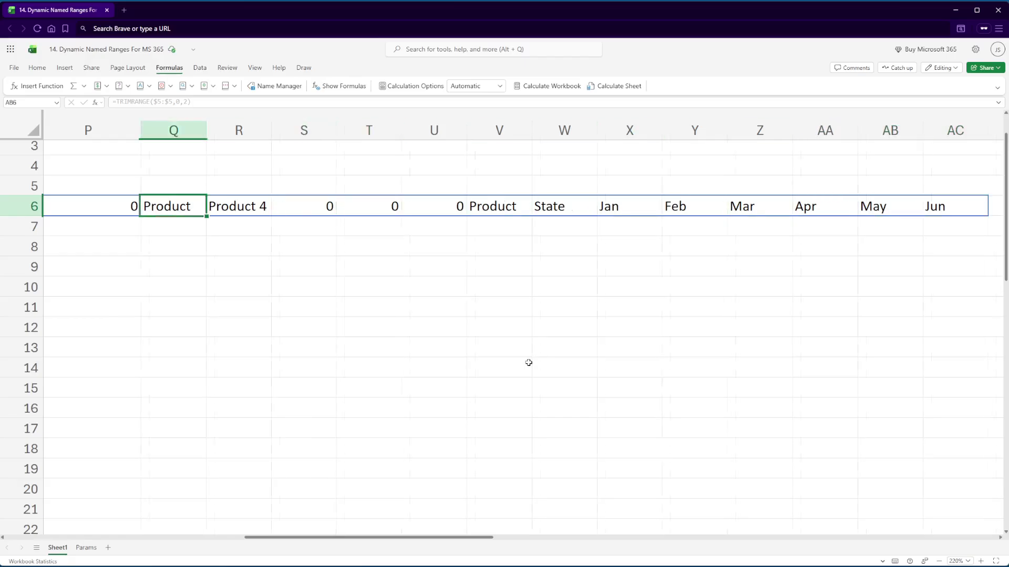
{"action": "left_click", "coordinate": [591, 207]}
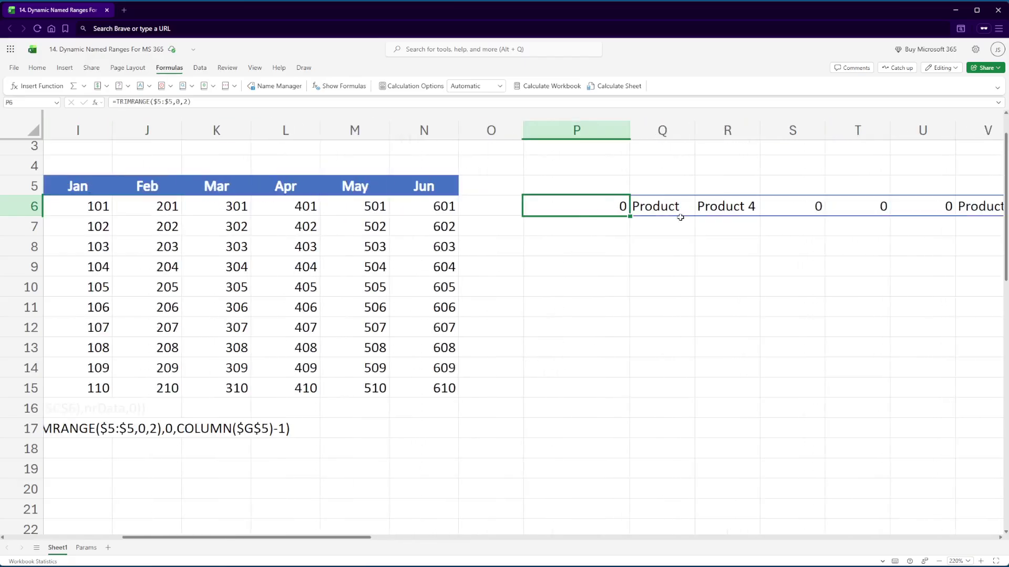
- Select P6:U6, the spilled values before the table's Product header, and compare them with the rest of the spill
{"action": "key", "text": "shift+Right"}
{"action": "key", "text": "shift+Right"}
{"action": "key", "text": "shift+Right"}
{"action": "key", "text": "shift+Right"}
{"action": "key", "text": "shift+Right"}
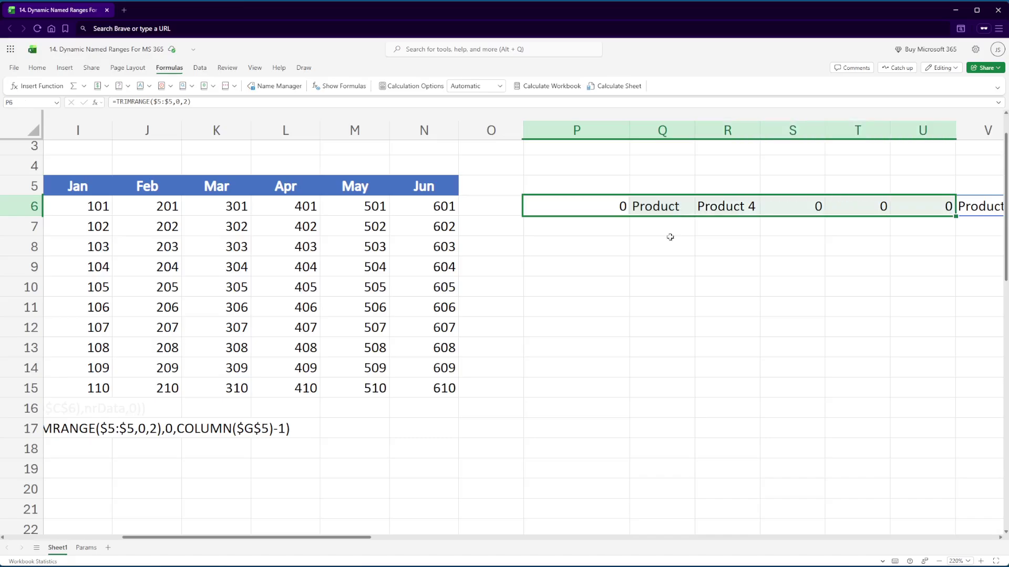
{"action": "left_click_drag", "start_coordinate": [366, 537], "coordinate": [471, 543]}
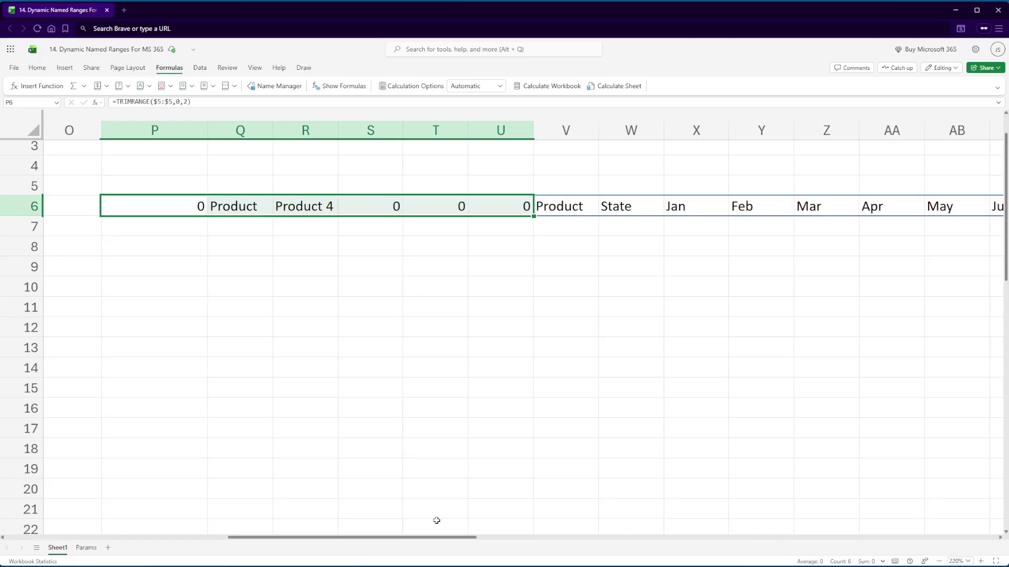
{"action": "left_click_drag", "start_coordinate": [439, 536], "coordinate": [389, 539]}
{"action": "key", "text": "Left"}
{"action": "key", "text": "Right"}
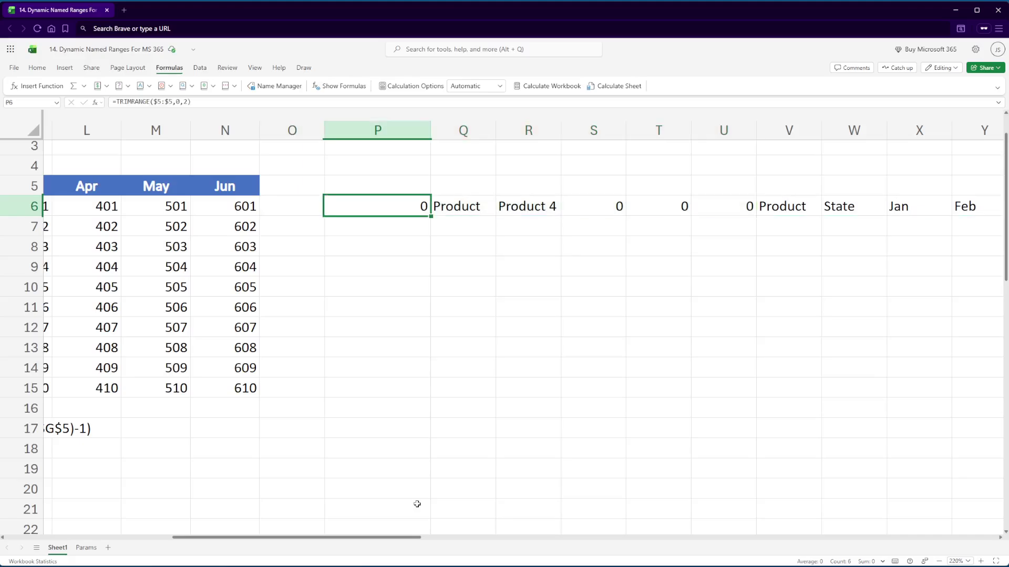
- Highlight the DROP function name and its closing arguments ,0,COLUMN($G$5)-1) in the H17 formula text
{"action": "left_click_drag", "start_coordinate": [249, 540], "coordinate": [109, 541]}
{"action": "left_click", "coordinate": [362, 432]}
{"action": "key", "text": "F2"}
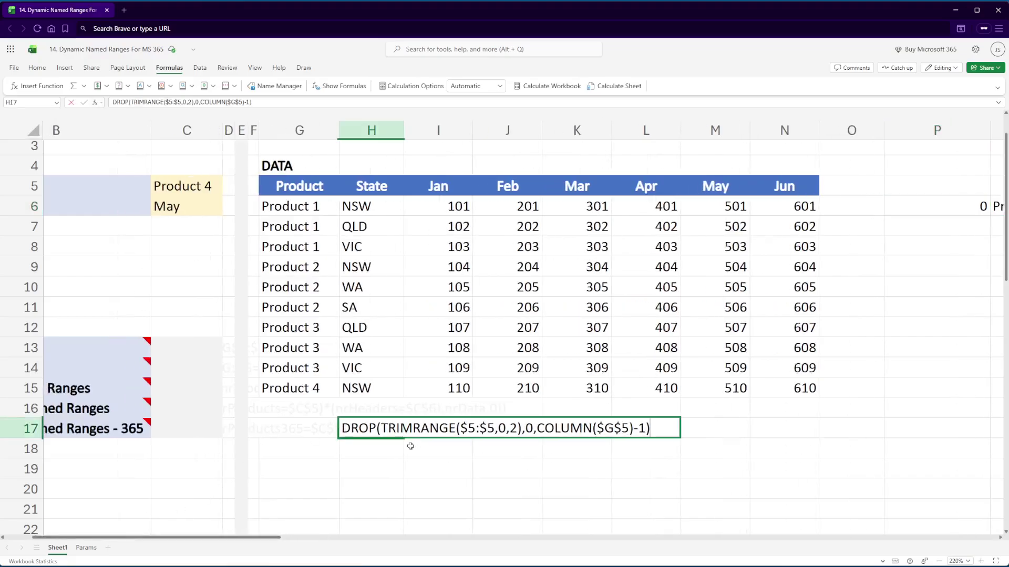
{"action": "key", "text": "Home"}
{"action": "key", "text": "shift+Right"}
{"action": "key", "text": "shift+Right"}
{"action": "key", "text": "shift+Right"}
{"action": "key", "text": "shift+Right"}
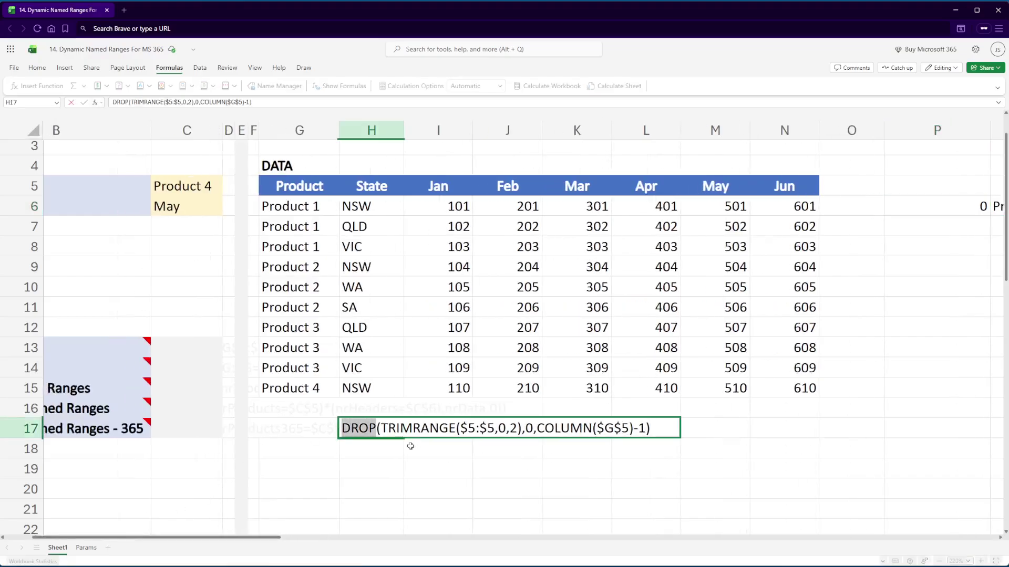
{"action": "key", "text": "End"}
{"action": "key", "text": "shift+Left"}
{"action": "key", "text": "shift+Left"}
{"action": "key", "text": "shift+Left"}
{"action": "key", "text": "shift+Left"}
{"action": "key", "text": "shift+Left"}
{"action": "key", "text": "shift+Left"}
{"action": "key", "text": "shift+Left"}
{"action": "key", "text": "shift+Left"}
{"action": "key", "text": "shift+Left"}
{"action": "key", "text": "shift+Left"}
{"action": "key", "text": "shift+Left"}
{"action": "key", "text": "shift+Left"}
{"action": "key", "text": "shift+Left"}
{"action": "key", "text": "shift+Left"}
{"action": "key", "text": "shift+Left"}
{"action": "key", "text": "shift+Left"}
{"action": "key", "text": "shift+Left"}
{"action": "key", "text": "shift+Left"}
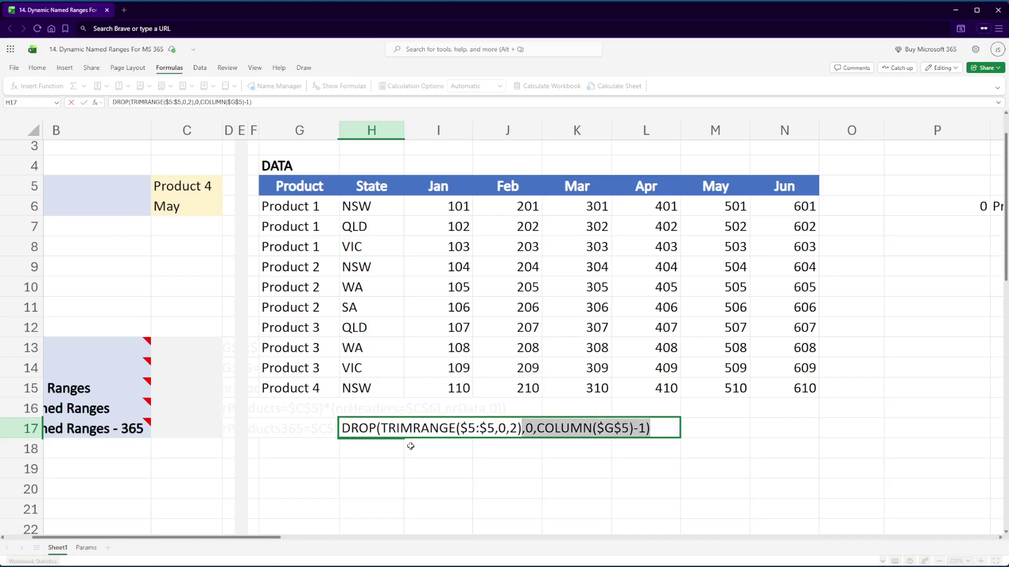
{"action": "key", "text": "Escape"}
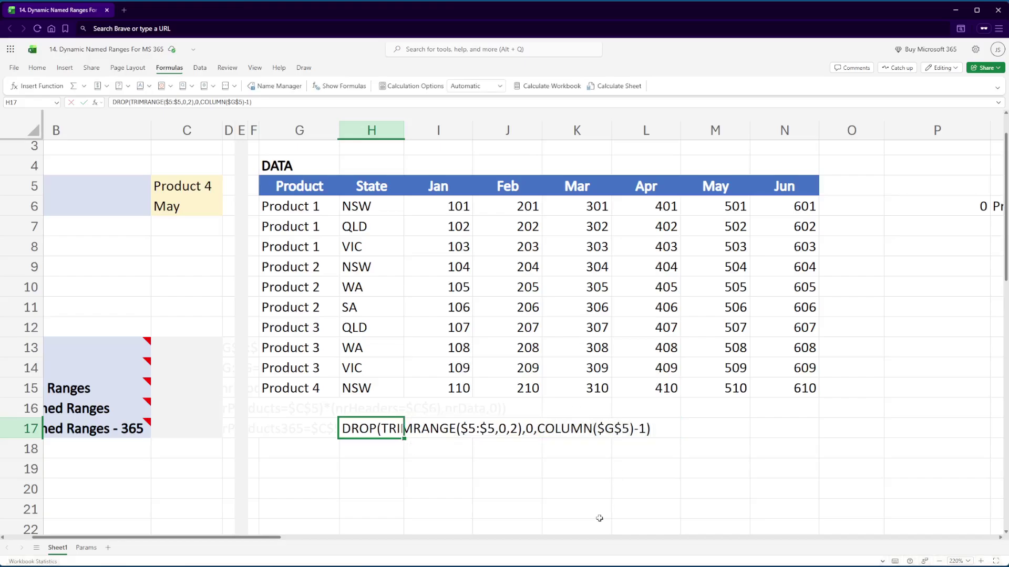
- Wrap the P6 formula in DROP so it reads =DROP(TRIMRANGE($5:$5,0,2),0,COLUMN($G$5)-1)
{"action": "left_click_drag", "start_coordinate": [268, 538], "coordinate": [464, 539]}
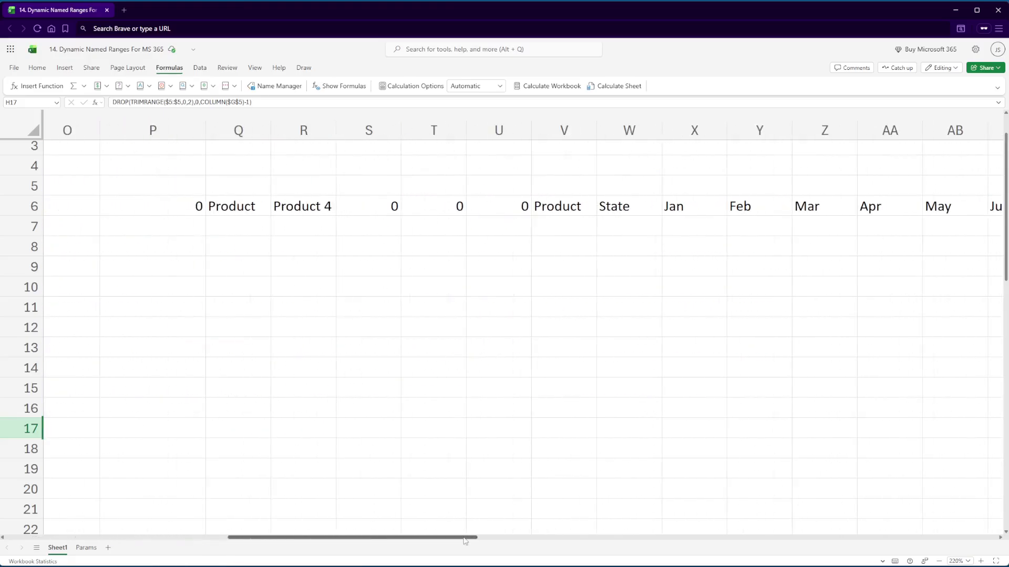
{"action": "left_click", "coordinate": [177, 208]}
{"action": "key", "text": "F2"}
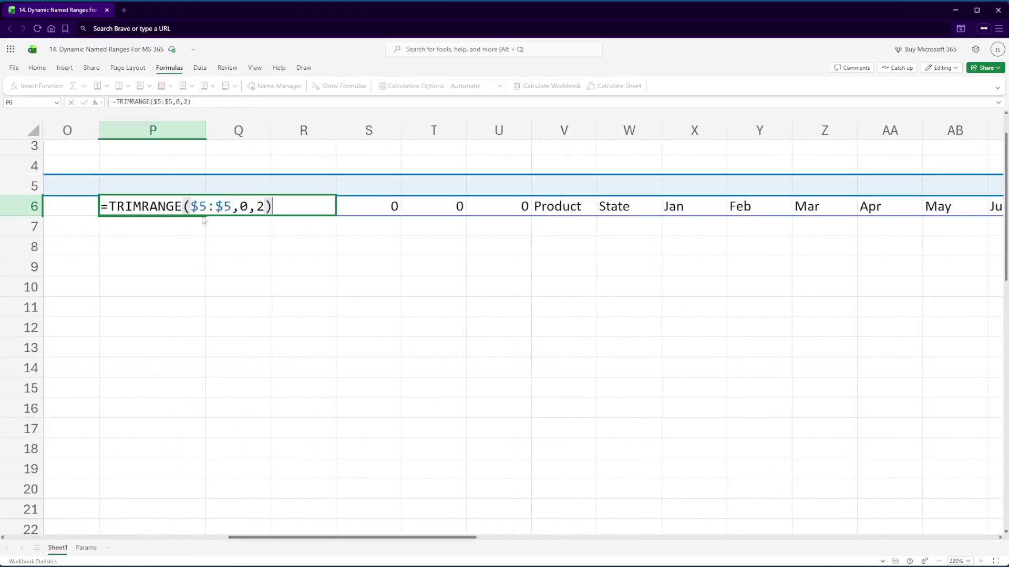
{"action": "key", "text": "Right"}
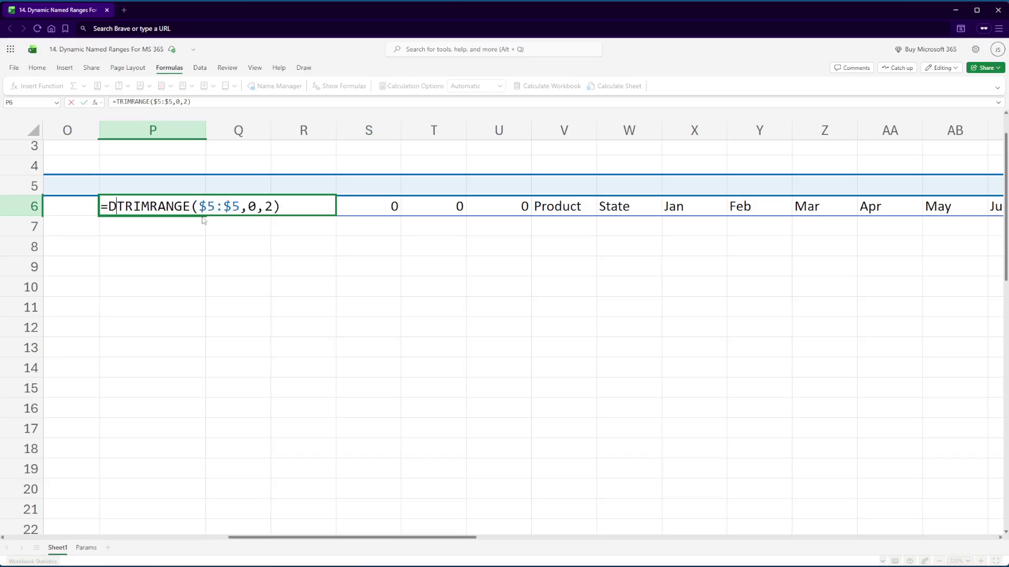
{"action": "type", "text": "DROP("}
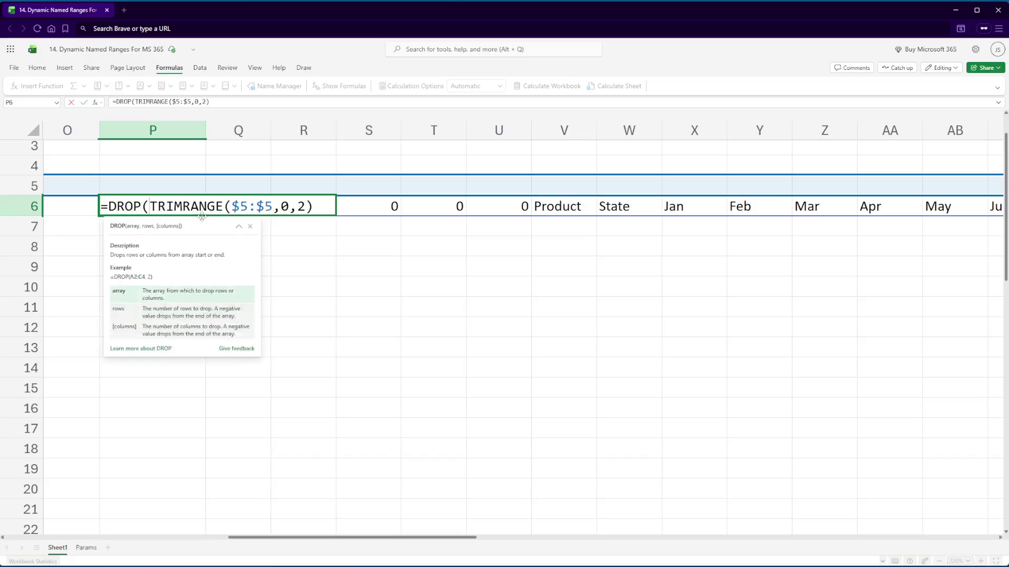
{"action": "key", "text": "End"}
{"action": "type", "text": ",0,COLUMN($G$5)-1)"}
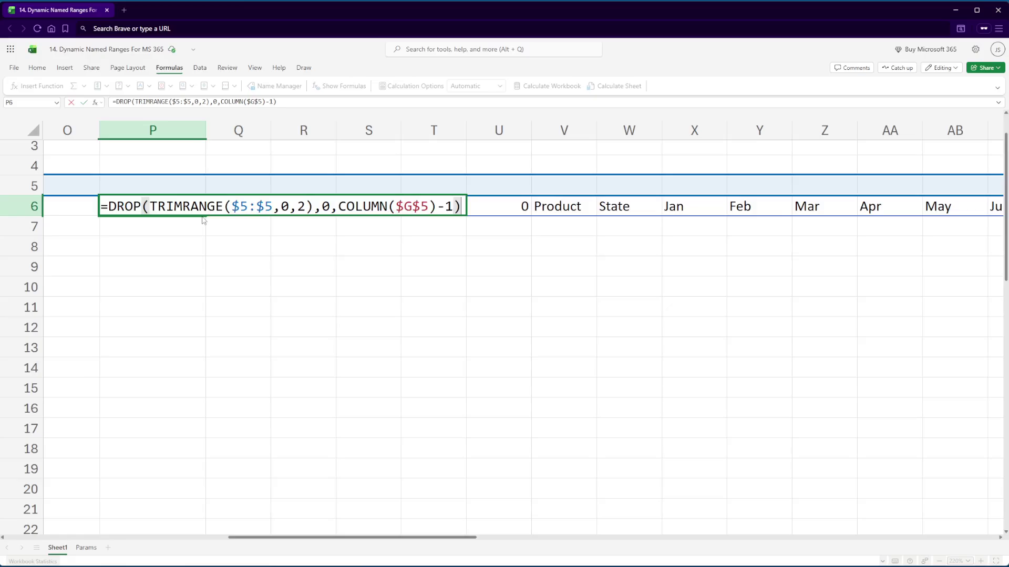
- Examine DROP's rows argument 0 and columns argument COLUMN($G$5)-1 in P6 against the table, and commit the formula
{"action": "left_click", "coordinate": [325, 208]}
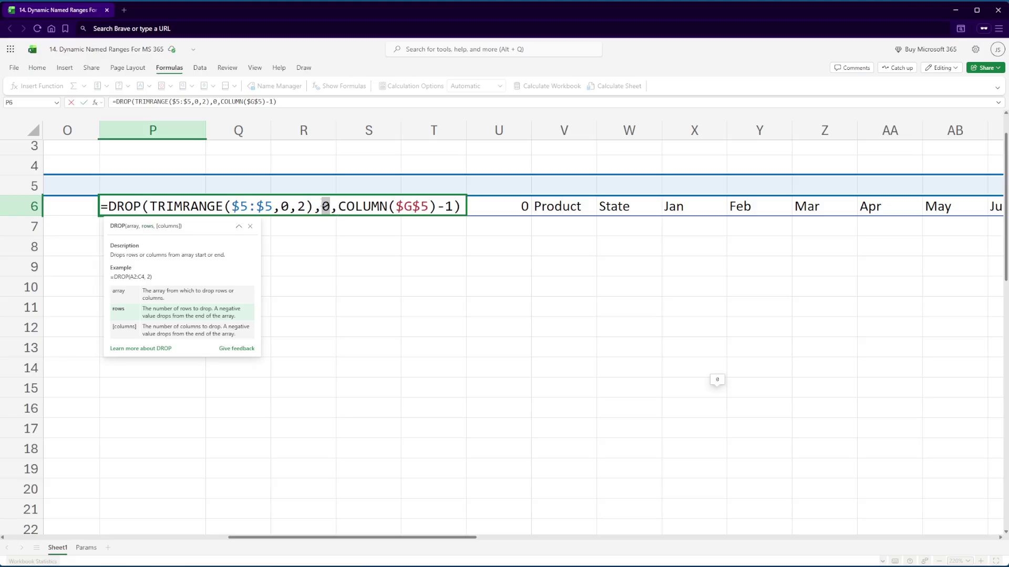
{"action": "left_click_drag", "start_coordinate": [337, 210], "coordinate": [452, 209]}
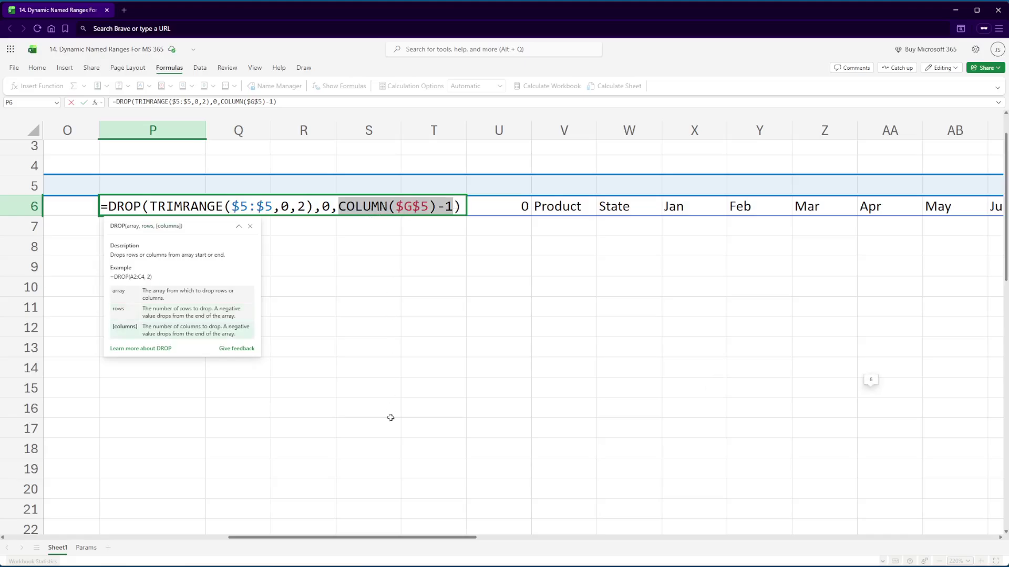
{"action": "left_click_drag", "start_coordinate": [380, 538], "coordinate": [201, 538]}
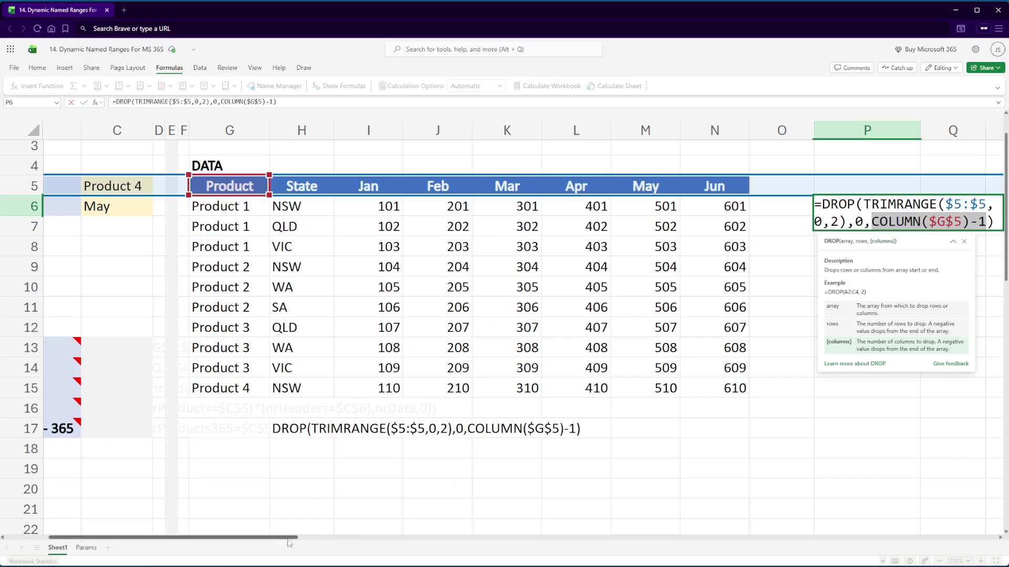
{"action": "double_click", "coordinate": [865, 207]}
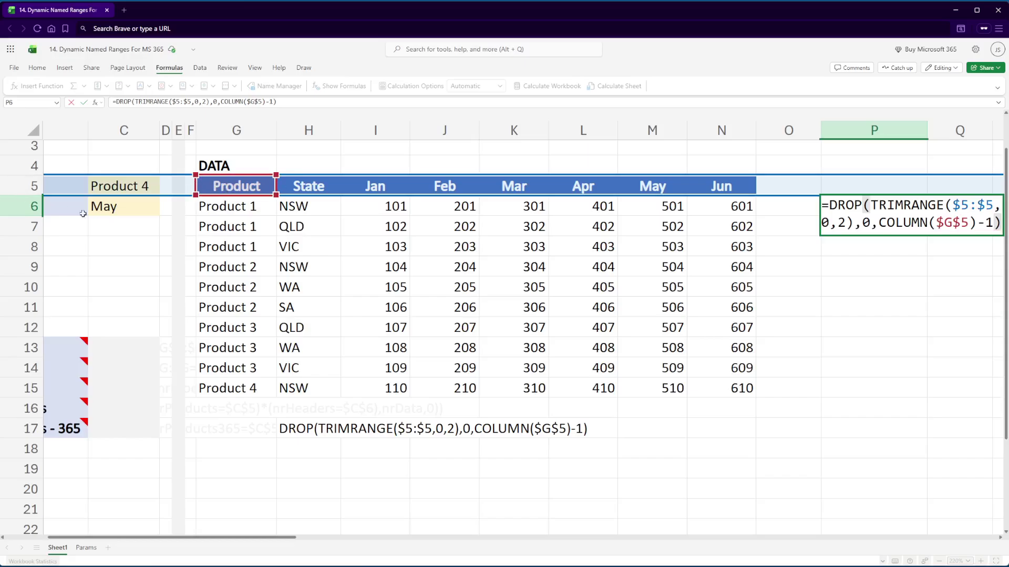
{"action": "key", "text": "Return"}
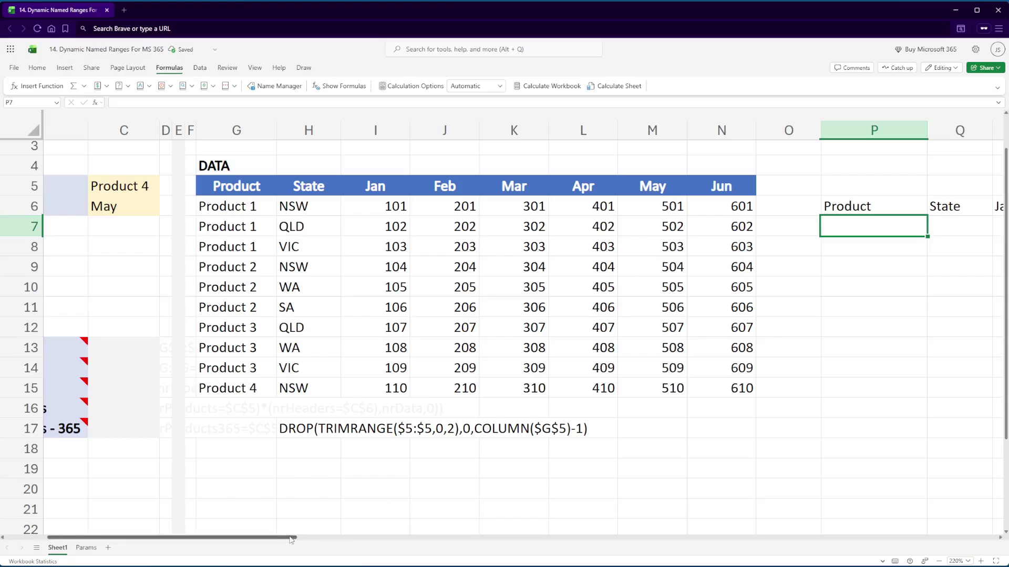
- Test the P6 spill by adding the header Jul in O5, check the end of the spill, and remove the header
{"action": "left_click_drag", "start_coordinate": [291, 540], "coordinate": [450, 540]}
{"action": "left_click", "coordinate": [264, 207]}
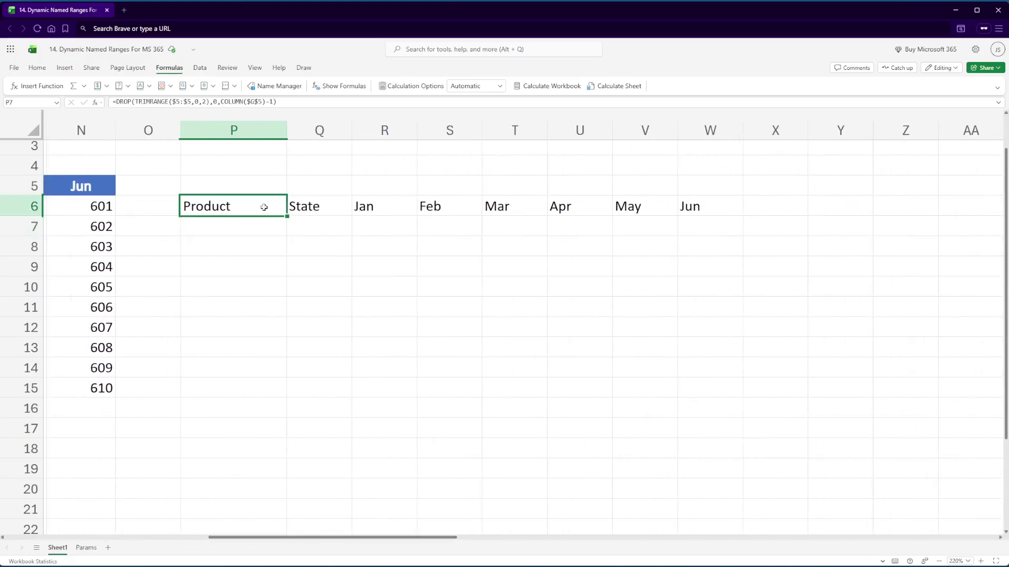
{"action": "left_click", "coordinate": [145, 185]}
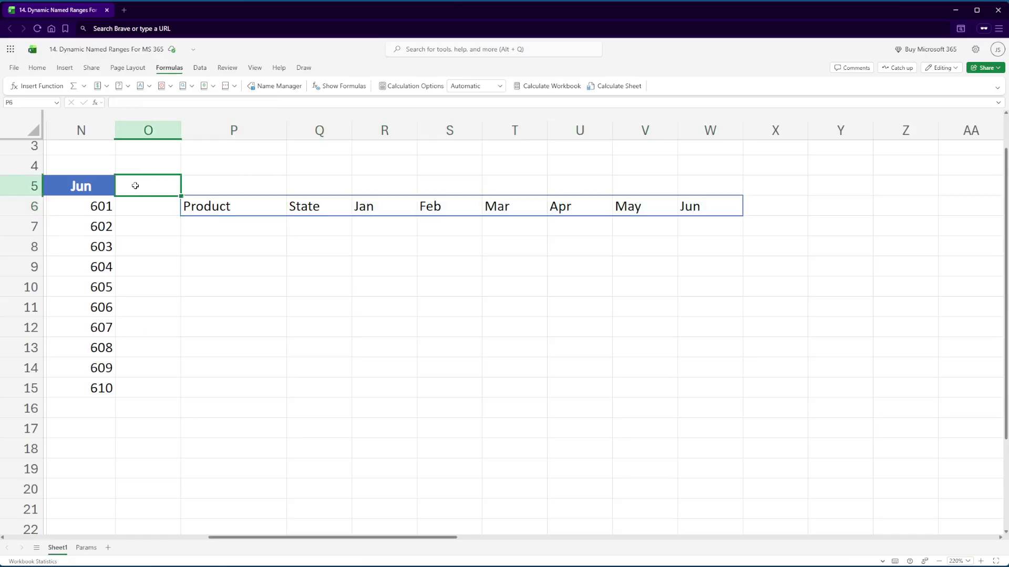
{"action": "type", "text": "Jul"}
{"action": "key", "text": "Return"}
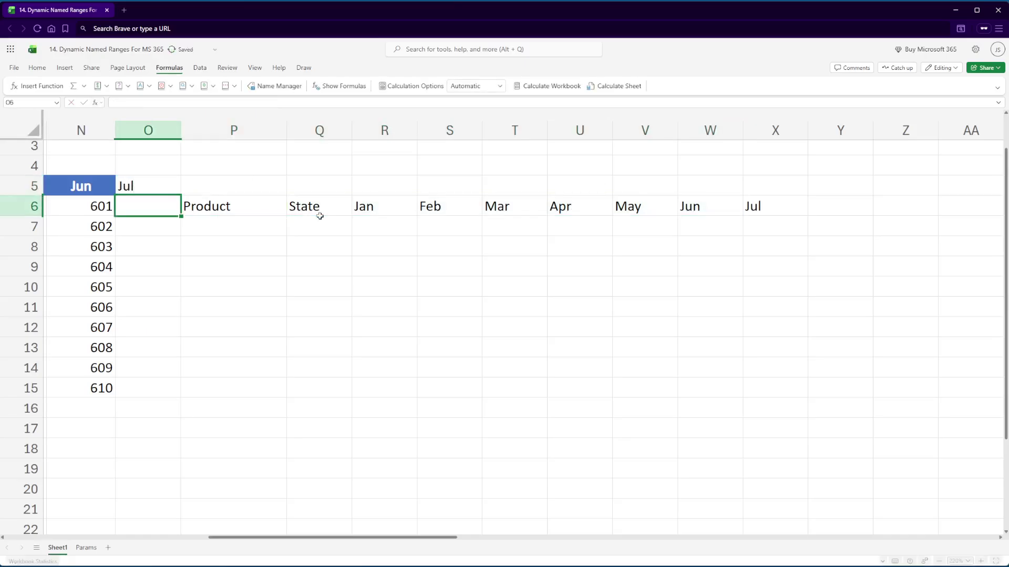
{"action": "left_click", "coordinate": [773, 205]}
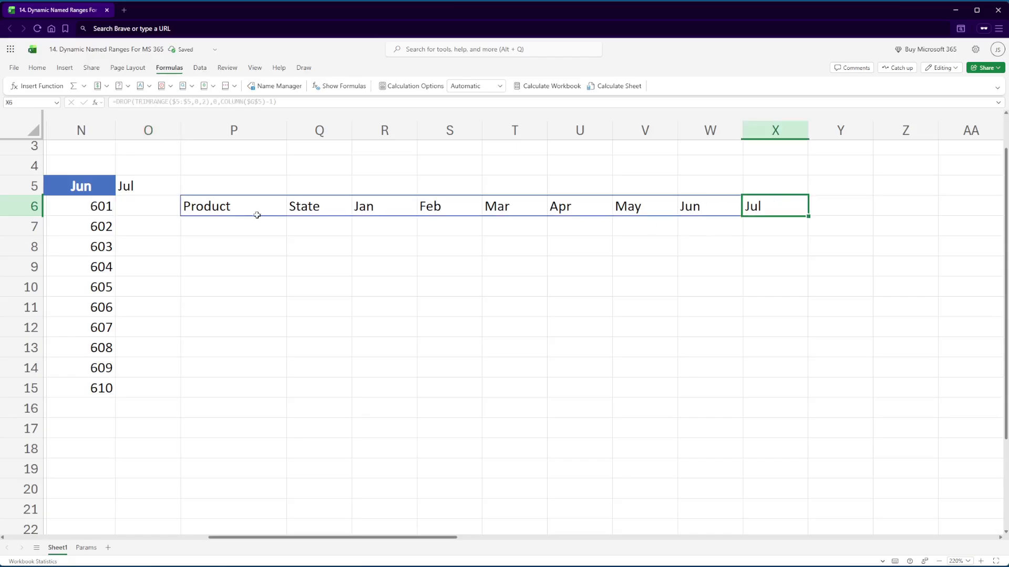
{"action": "left_click", "coordinate": [216, 200]}
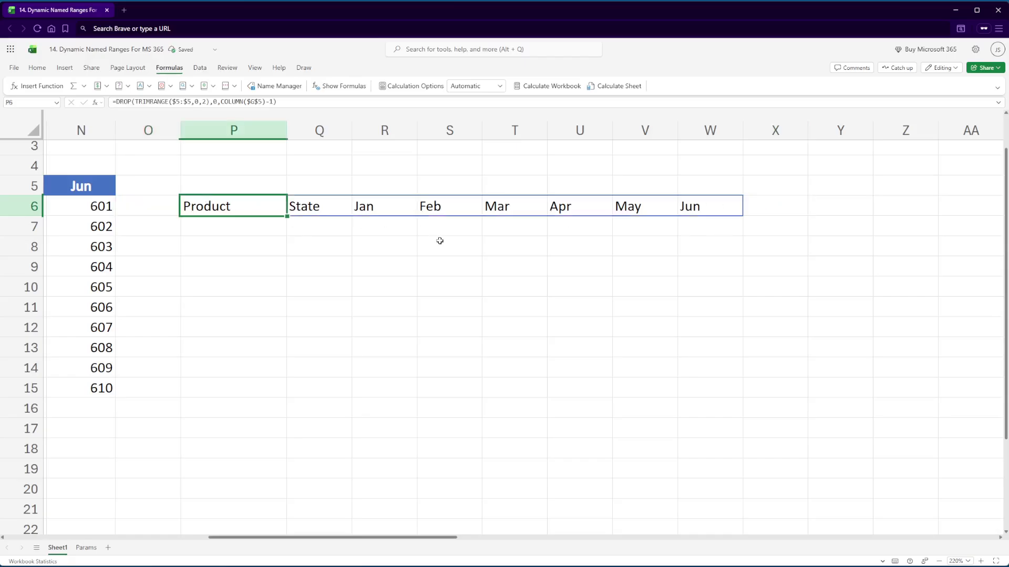
- Highlight the entire DROP formula in P6 to preview the array it returns, and leave the cell
{"action": "key", "text": "F2"}
{"action": "key", "text": "shift+Home"}
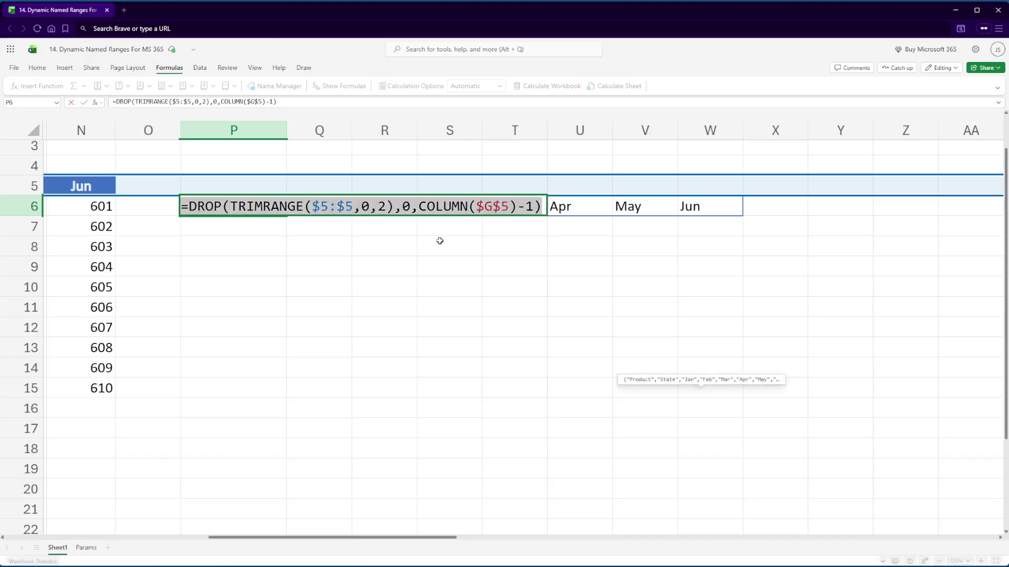
{"action": "key", "text": "Escape"}
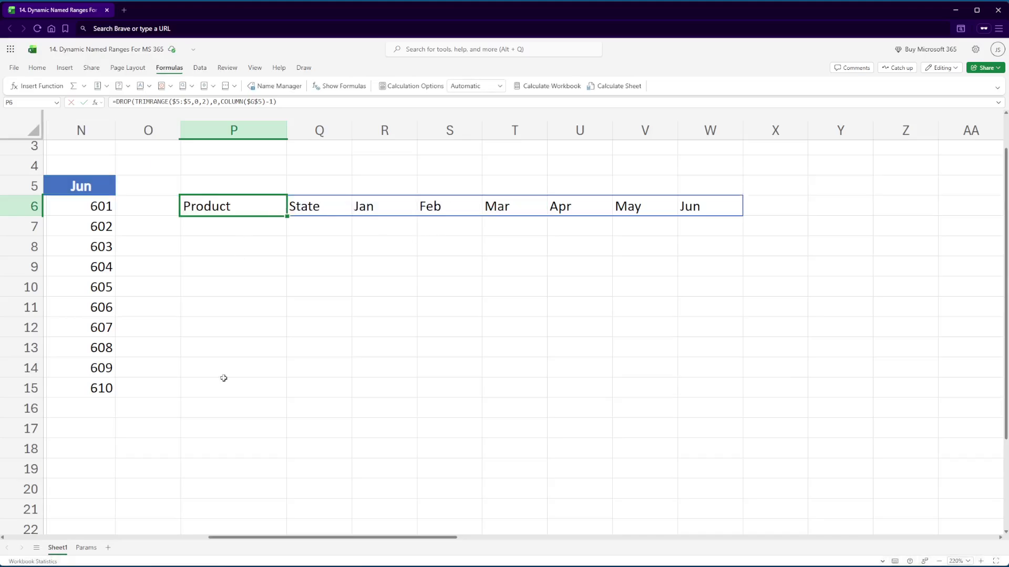
- Copy the DROP formula from P6 as text and paste it into P8
{"action": "left_click_drag", "start_coordinate": [271, 541], "coordinate": [225, 546]}
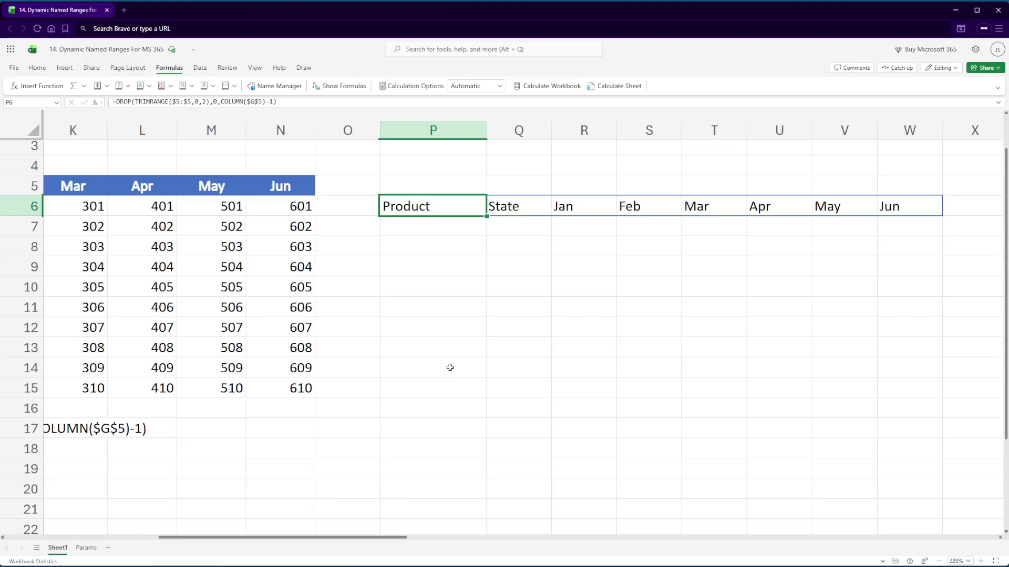
{"action": "key", "text": "F2"}
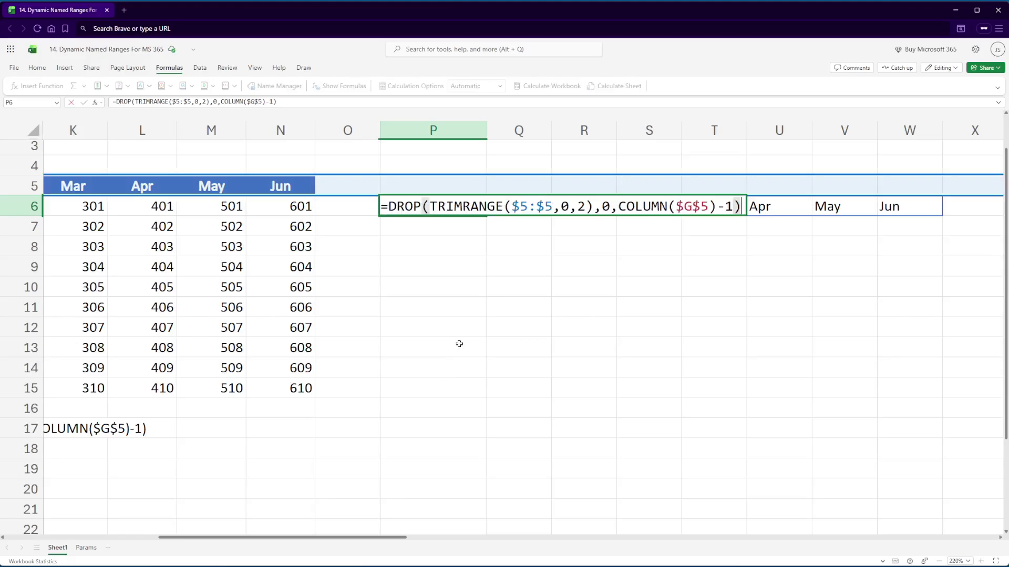
{"action": "key", "text": "shift+Home"}
{"action": "key", "text": "ctrl+c"}
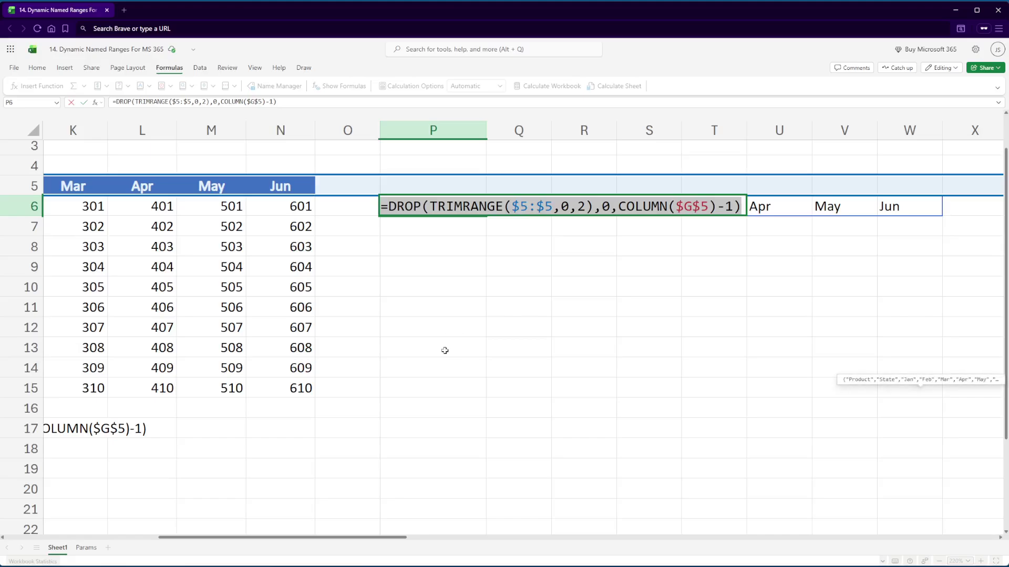
{"action": "left_click", "coordinate": [416, 241]}
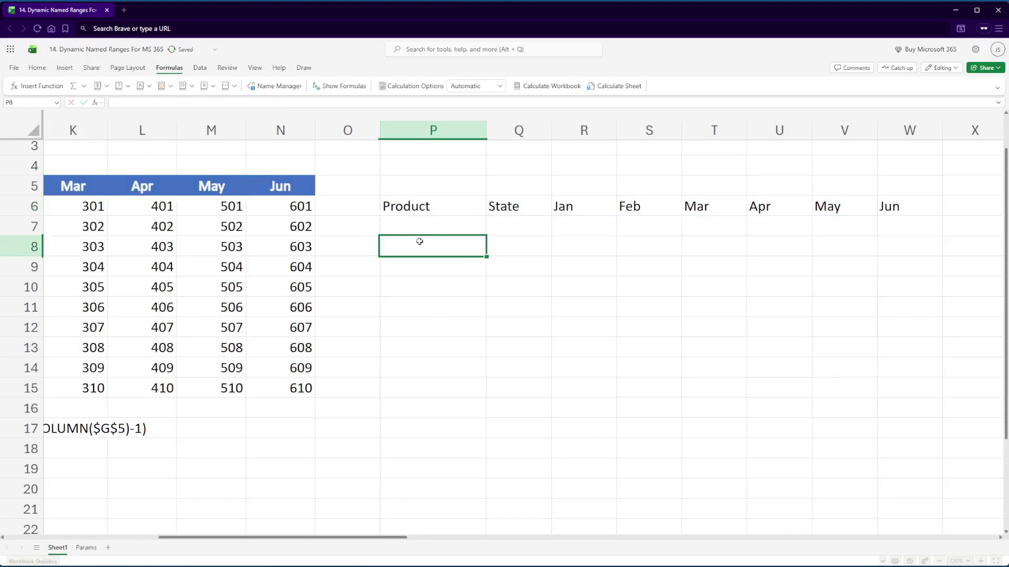
{"action": "key", "text": "ctrl+v"}
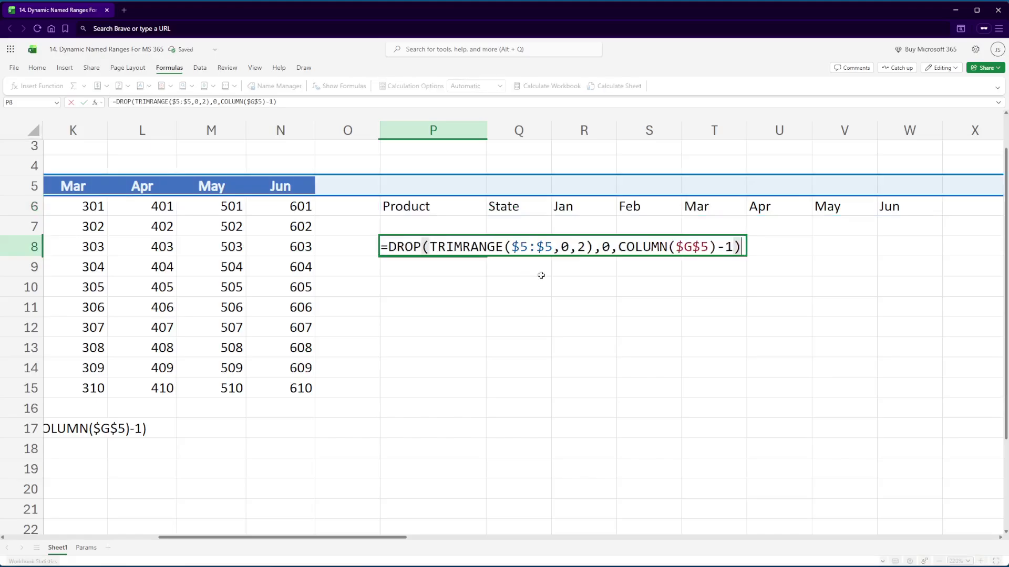
- Qualify both references in P8 with the sheet name so it reads =DROP(TRIMRANGE(Sheet1!$5:$5,0,2),0,COLUMN(Sheet1!$G$5)-1), and commit it
{"action": "key", "text": "Home"}
{"action": "key", "text": "Left"}
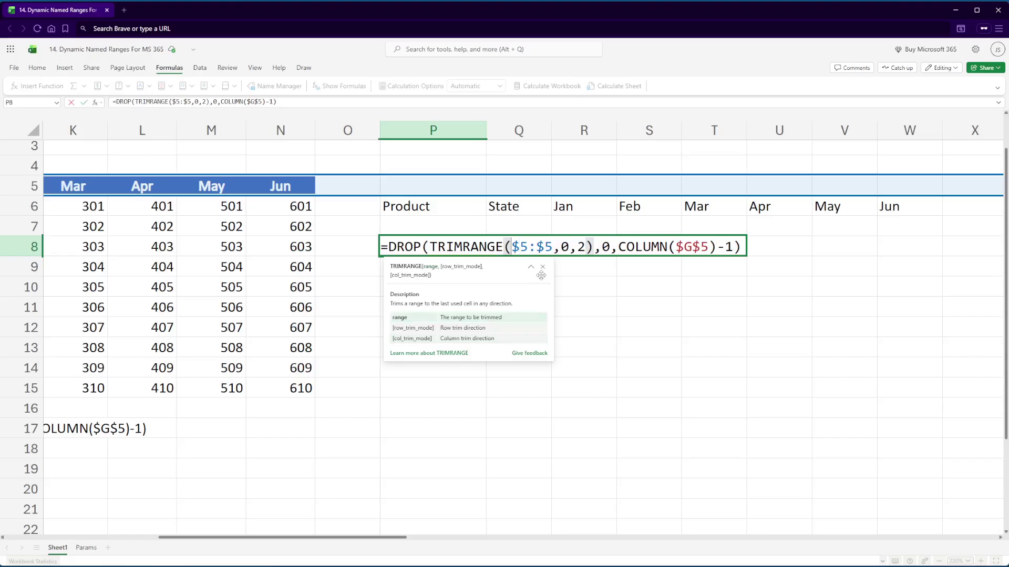
{"action": "type", "text": "Sheet"}
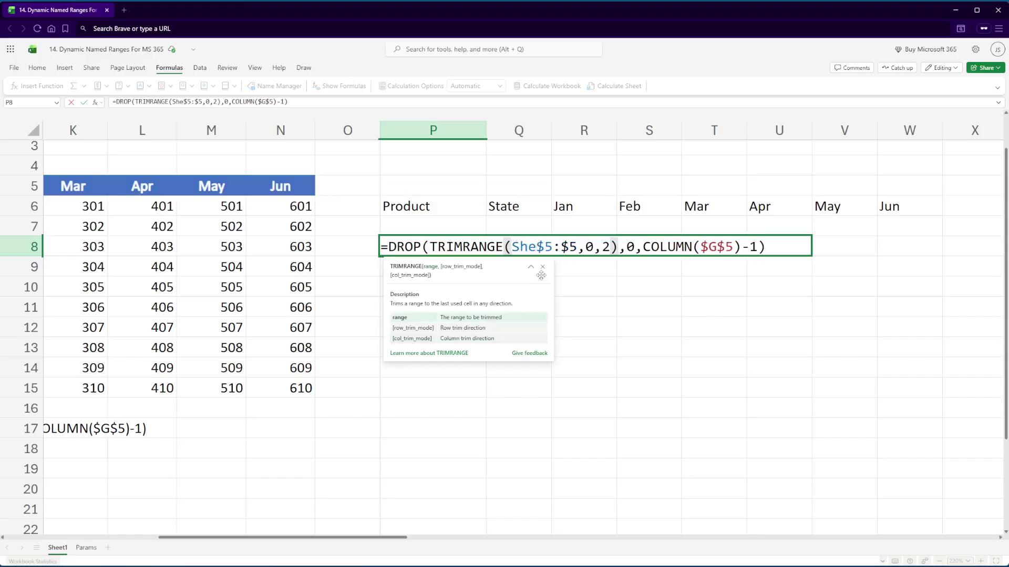
{"action": "type", "text": "1"}
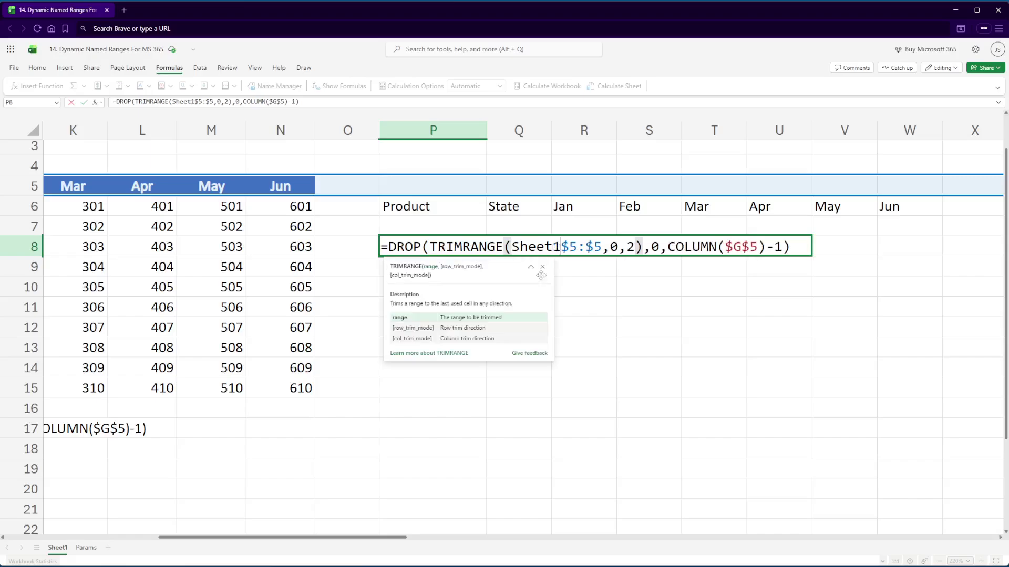
{"action": "type", "text": "!"}
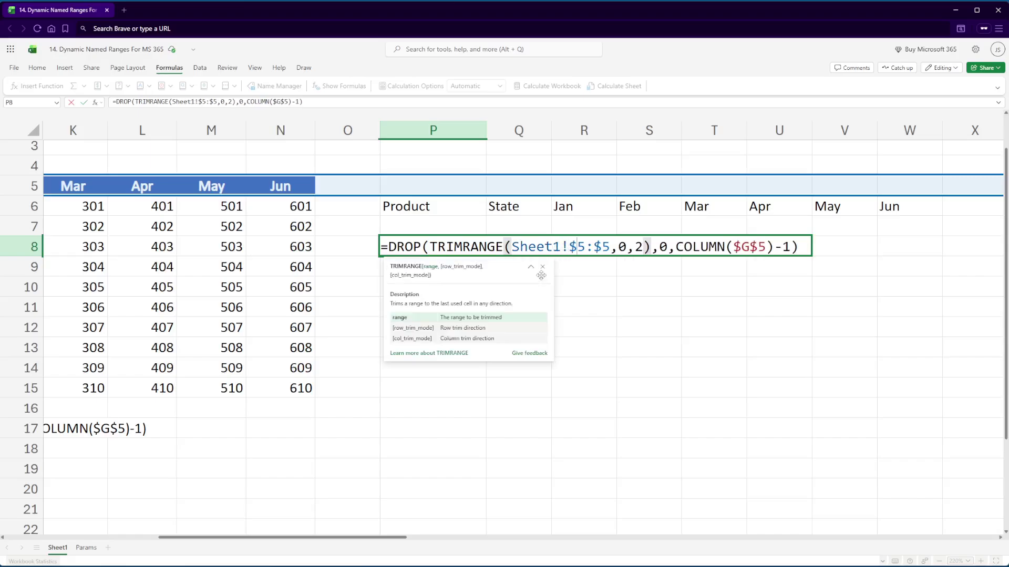
{"action": "key", "text": "Right"}
{"action": "key", "text": "Right"}
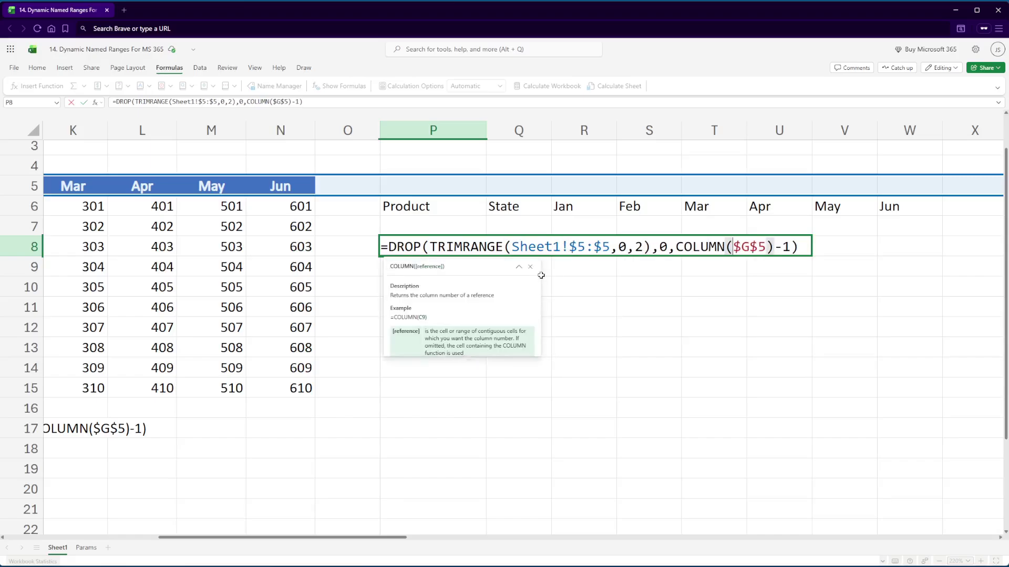
{"action": "type", "text": "Sheet"}
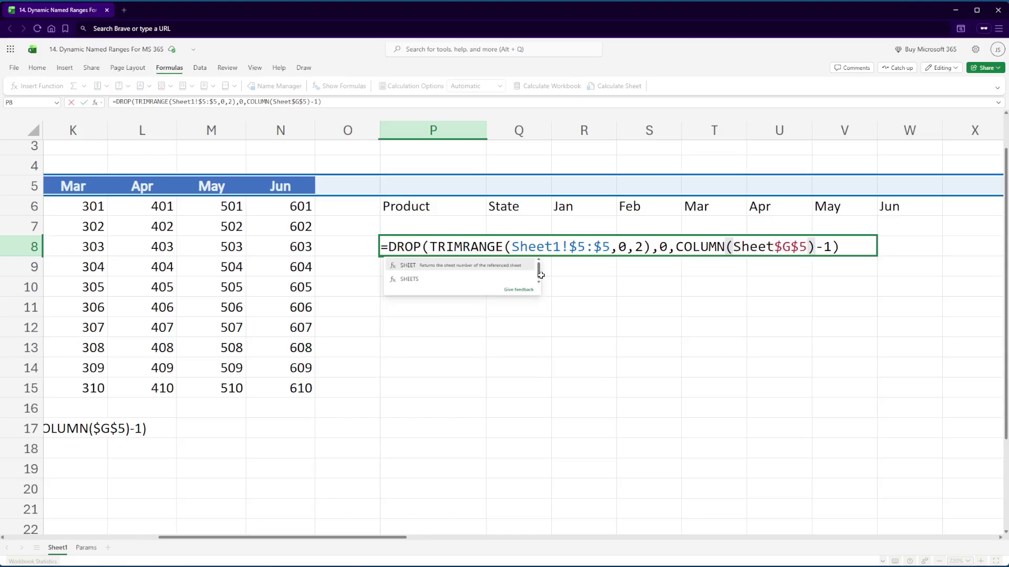
{"action": "type", "text": "1!"}
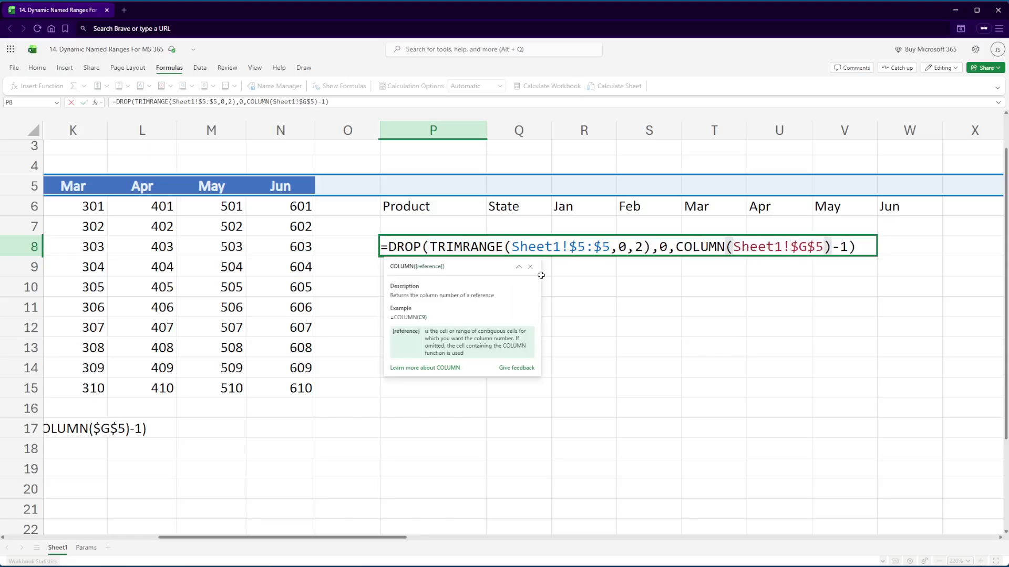
{"action": "key", "text": "End"}
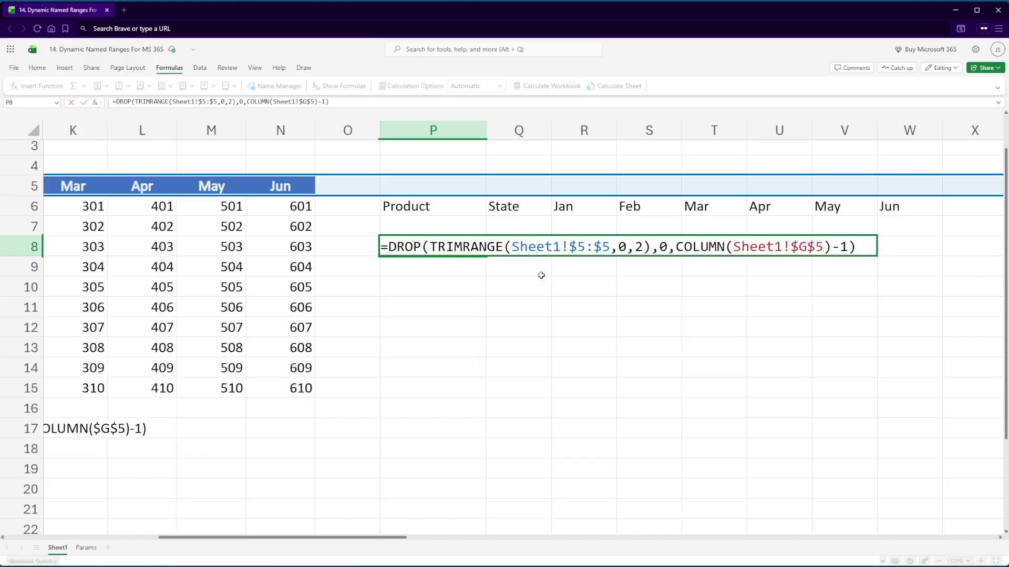
{"action": "key", "text": "Return"}
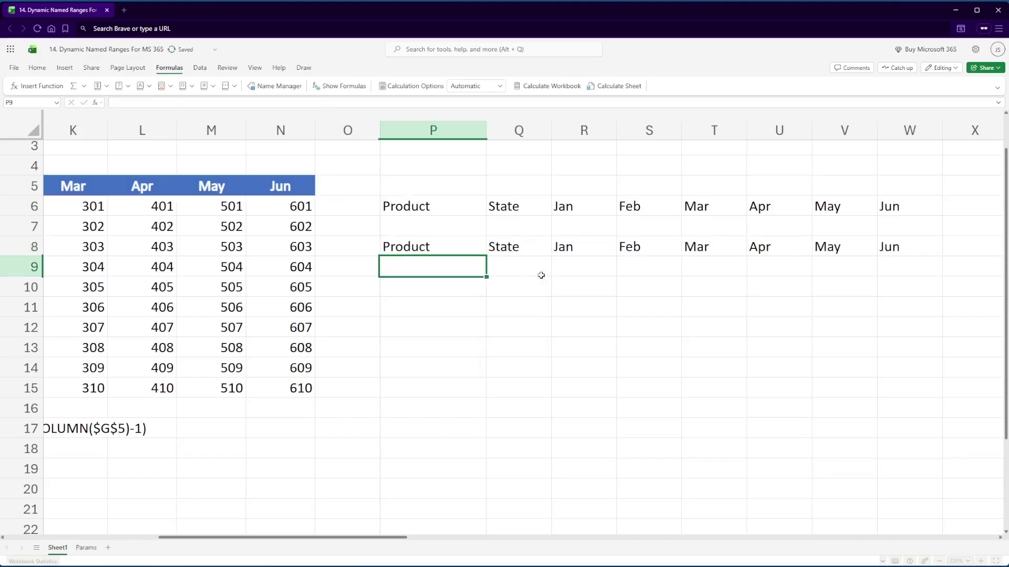
- Create the named range SH1_Headers from P8's formula, =DROP(TRIMRANGE(Sheet1!$5:$5,0,2),0,COLUMN(Sheet1!$G$5)-1), and save it
{"action": "key", "text": "Up"}
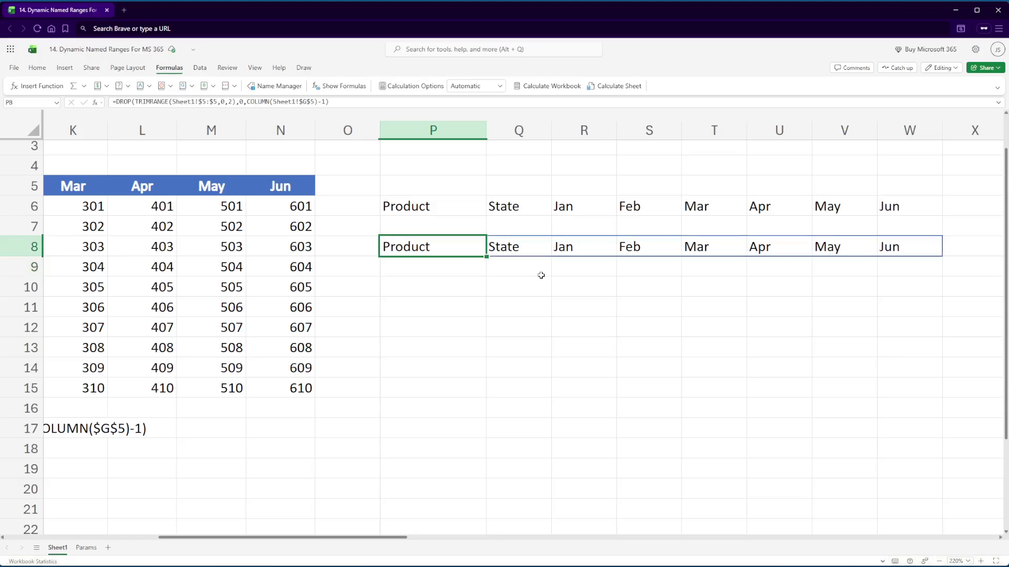
{"action": "key", "text": "Delete"}
{"action": "key", "text": "Up"}
{"action": "key", "text": "Down"}
{"action": "key", "text": "ctrl+z"}
{"action": "left_click", "coordinate": [276, 86]}
{"action": "left_click", "coordinate": [970, 145]}
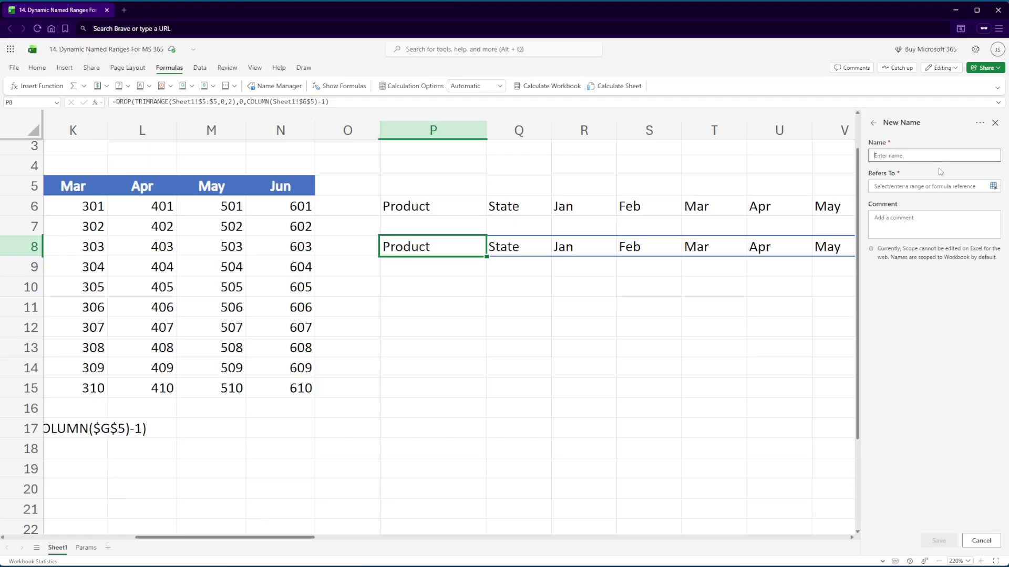
{"action": "type", "text": "SH1_Headers"}
{"action": "key", "text": "Tab"}
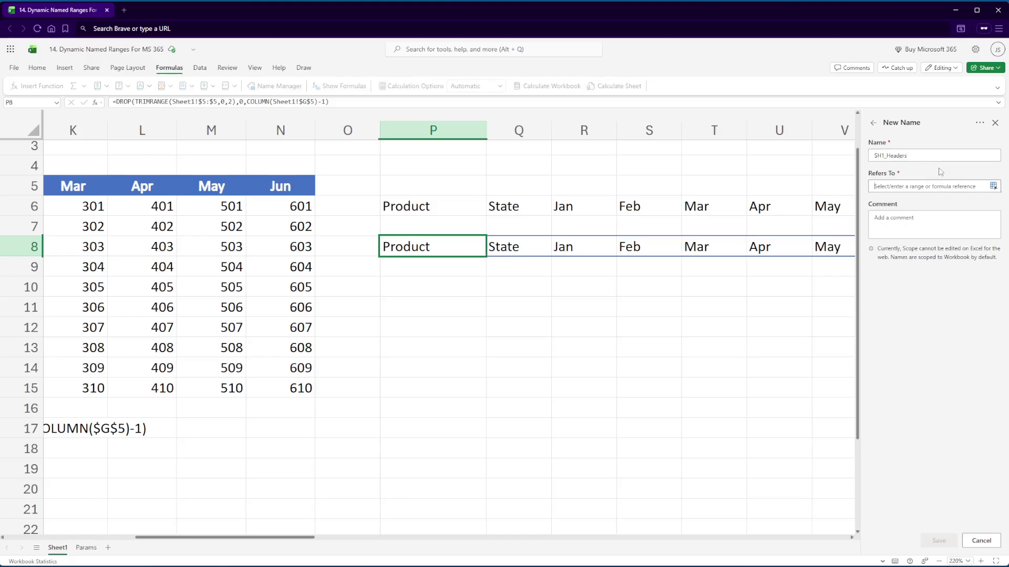
{"action": "type", "text": "=DROP(TRIMRANGE(Sheet1!$5:$5,0,2),0,COLUMN(Sheet1!$G$5)-1)"}
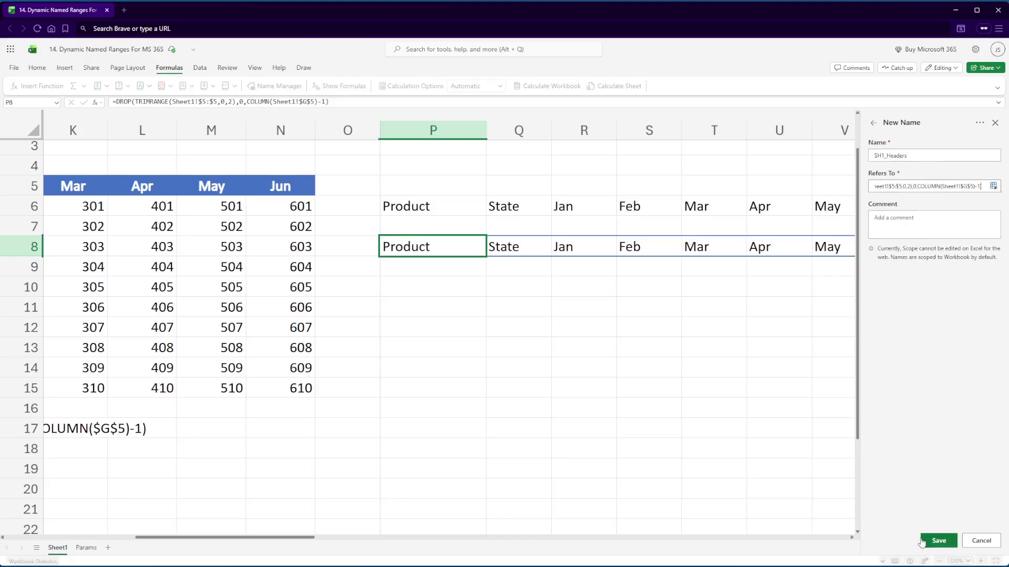
{"action": "left_click", "coordinate": [939, 541]}
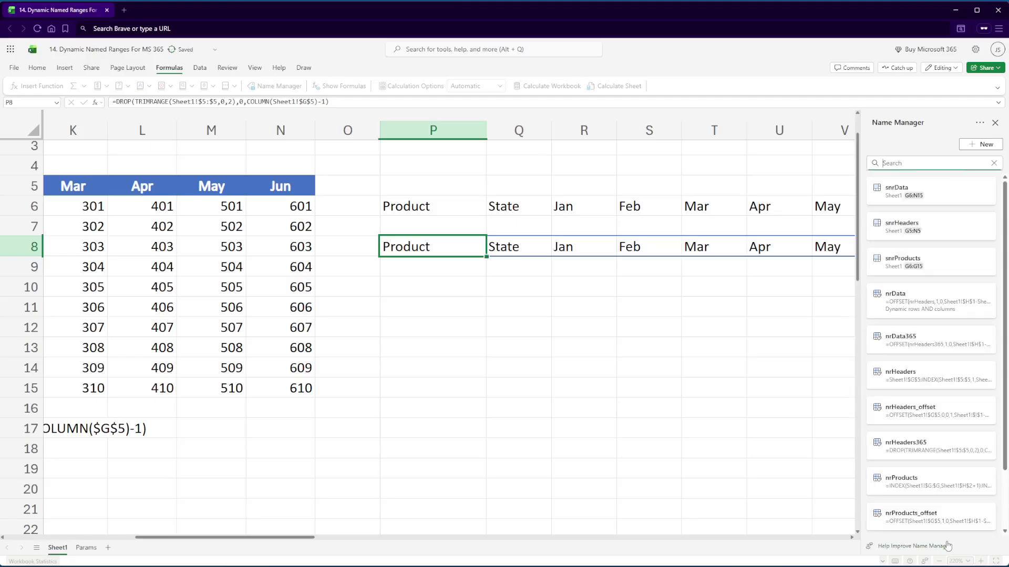
- Clear the trial formulas in P6 and P8, enter =SH1_Headers in P6, and close the Name Manager
{"action": "key", "text": "ctrl+z"}
{"action": "key", "text": "ctrl+z"}
{"action": "type", "text": "="}
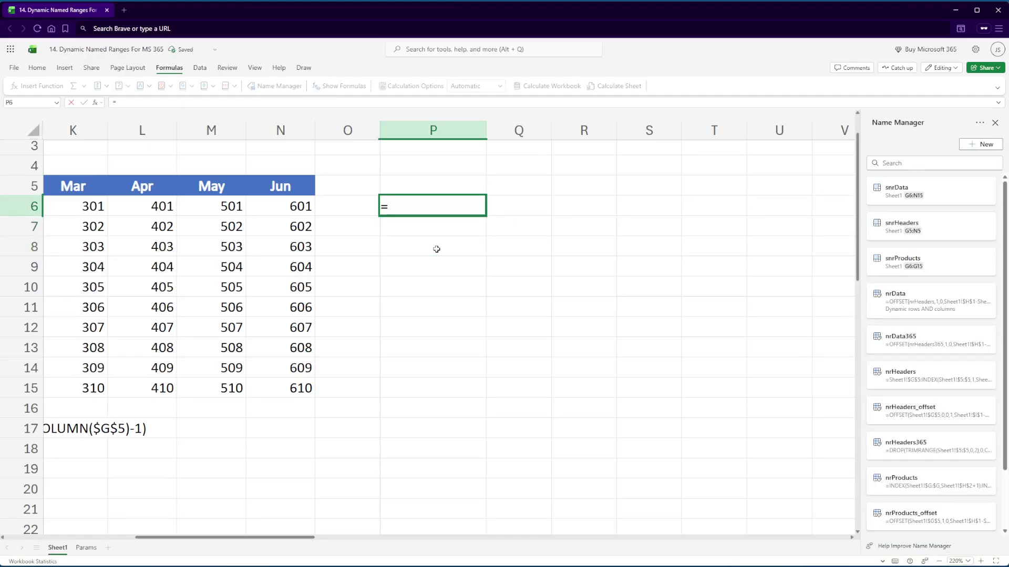
{"action": "type", "text": "sh1"}
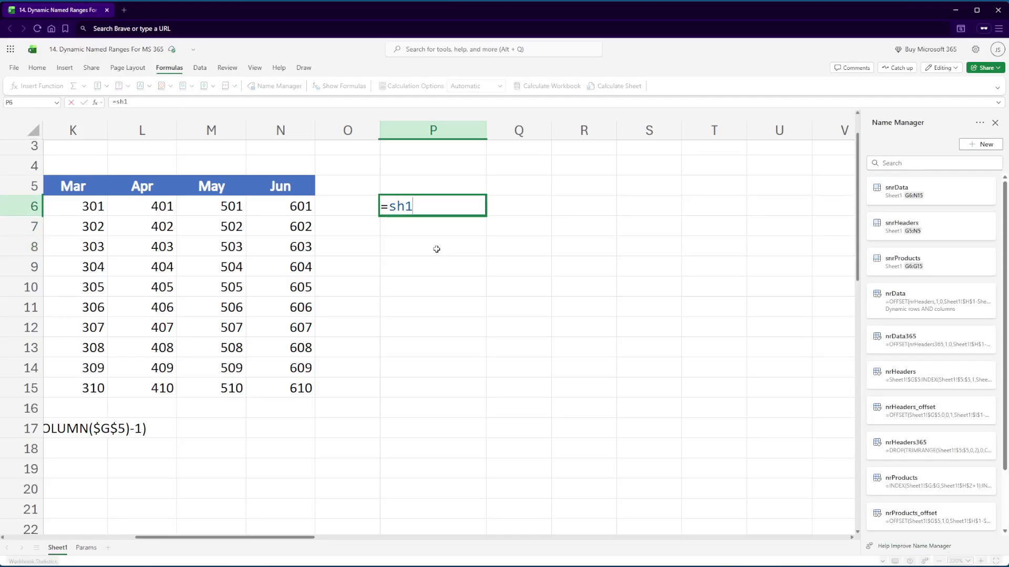
{"action": "type", "text": "_headers"}
{"action": "key", "text": "Return"}
{"action": "key", "text": "Up"}
{"action": "left_click", "coordinate": [995, 123]}
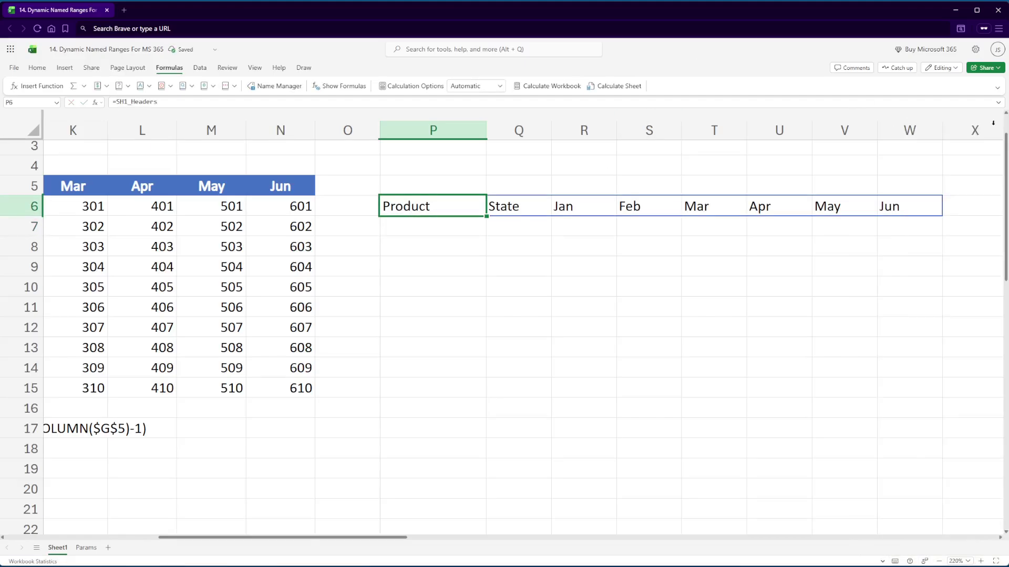
{"action": "left_click", "coordinate": [423, 230]}
{"action": "key", "text": "Up"}
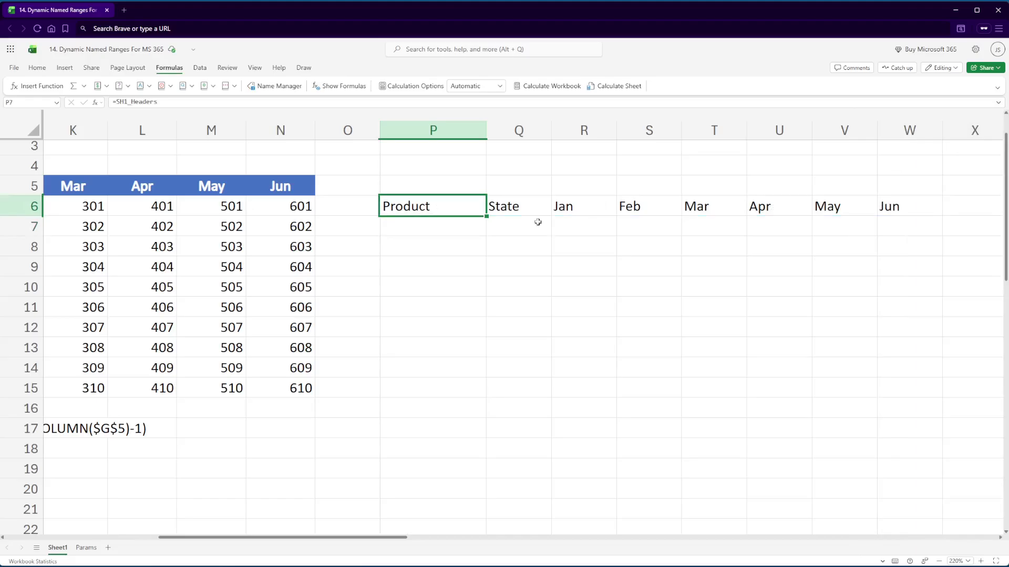
- Clear the DROP formula text from H17 and highlight the product entries in G6:G15
{"action": "key", "text": "Home"}
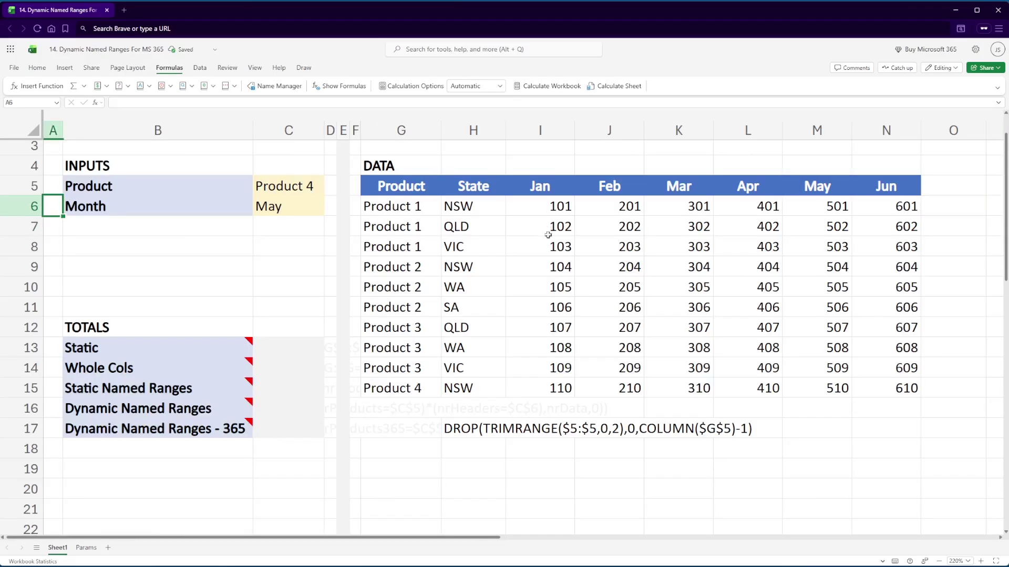
{"action": "left_click", "coordinate": [467, 433]}
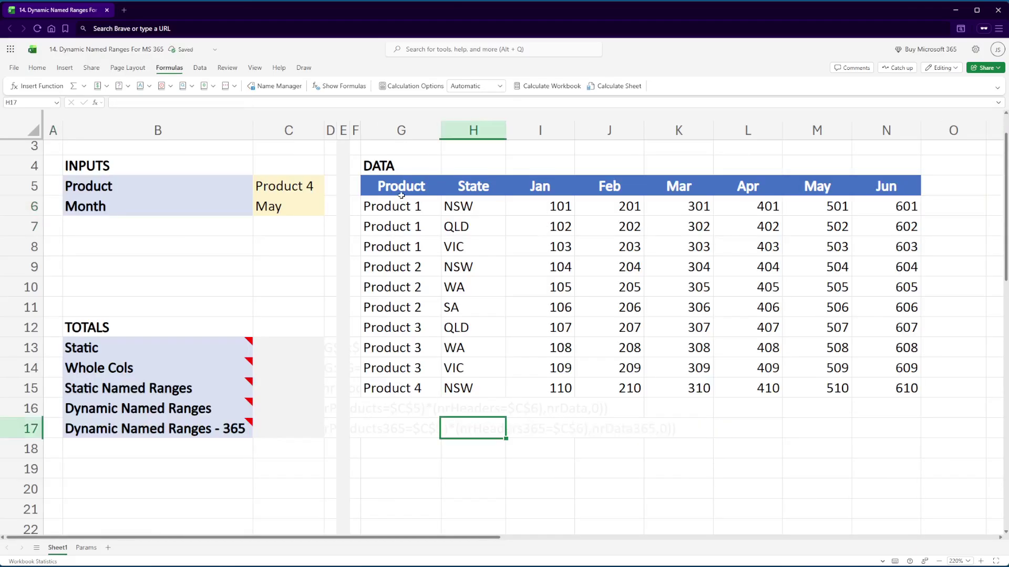
{"action": "left_click_drag", "start_coordinate": [402, 200], "coordinate": [375, 387]}
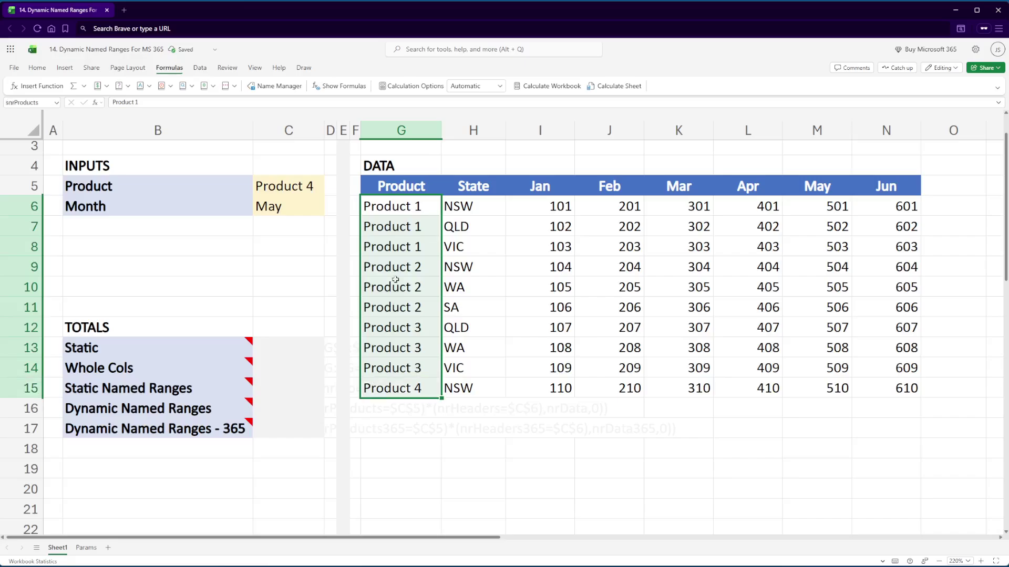
{"action": "left_click", "coordinate": [402, 208]}
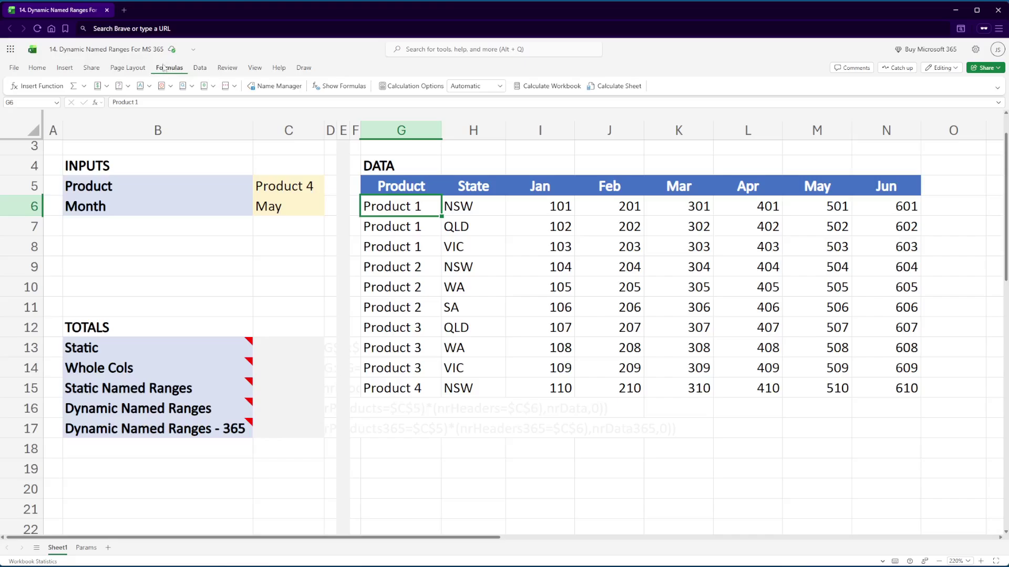
- Open the definition of the named range nrProducts365, copy its formula, and close the definition
{"action": "left_click", "coordinate": [278, 86]}
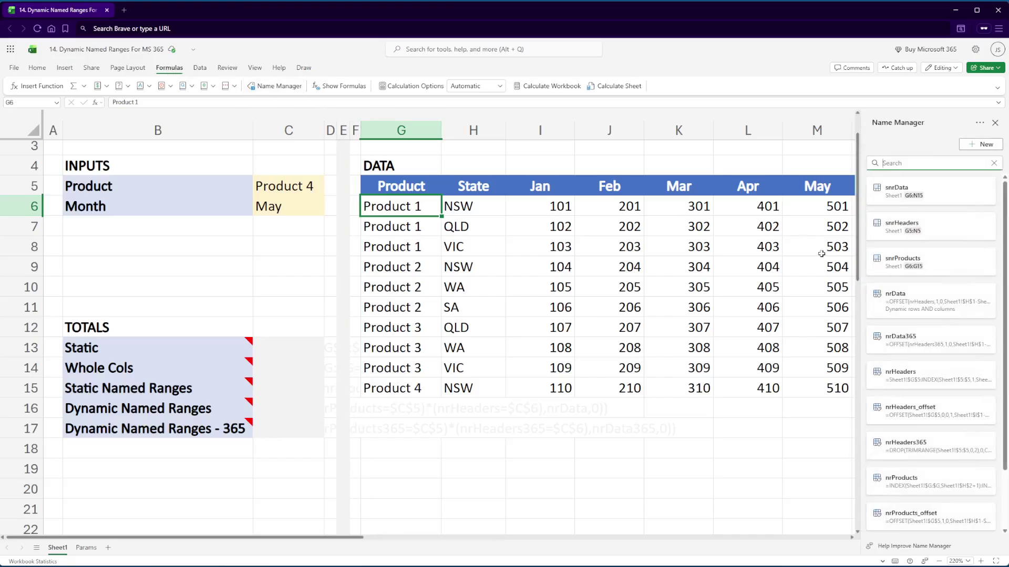
{"action": "scroll", "coordinate": [945, 428], "scroll_direction": "down", "scroll_amount": 3}
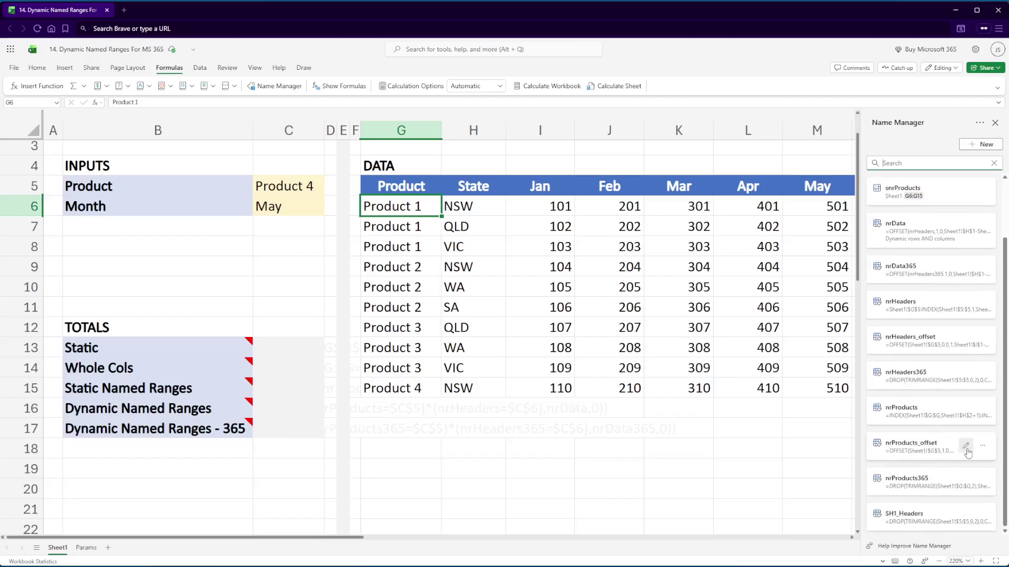
{"action": "left_click", "coordinate": [967, 483]}
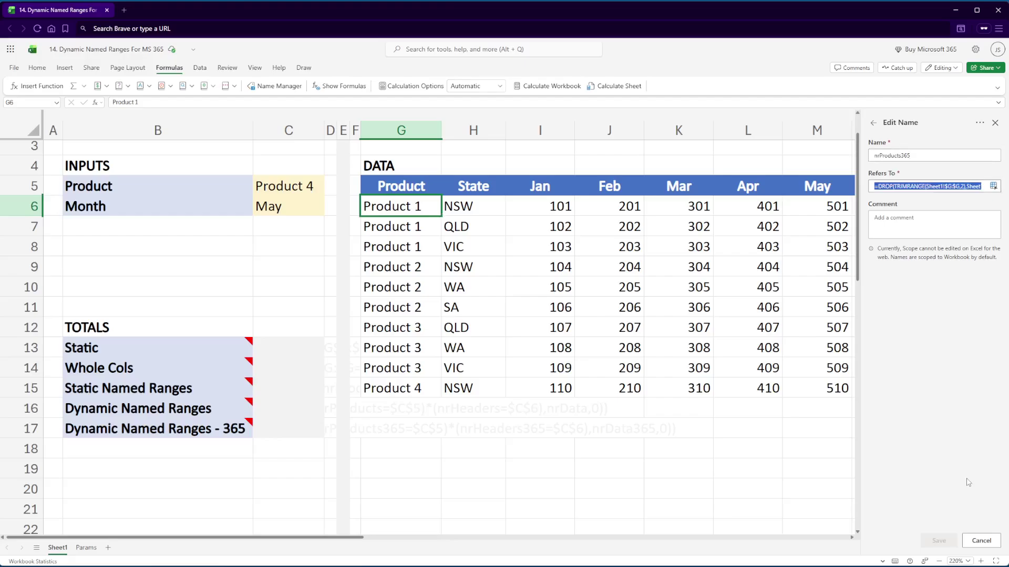
{"action": "key", "text": "Escape"}
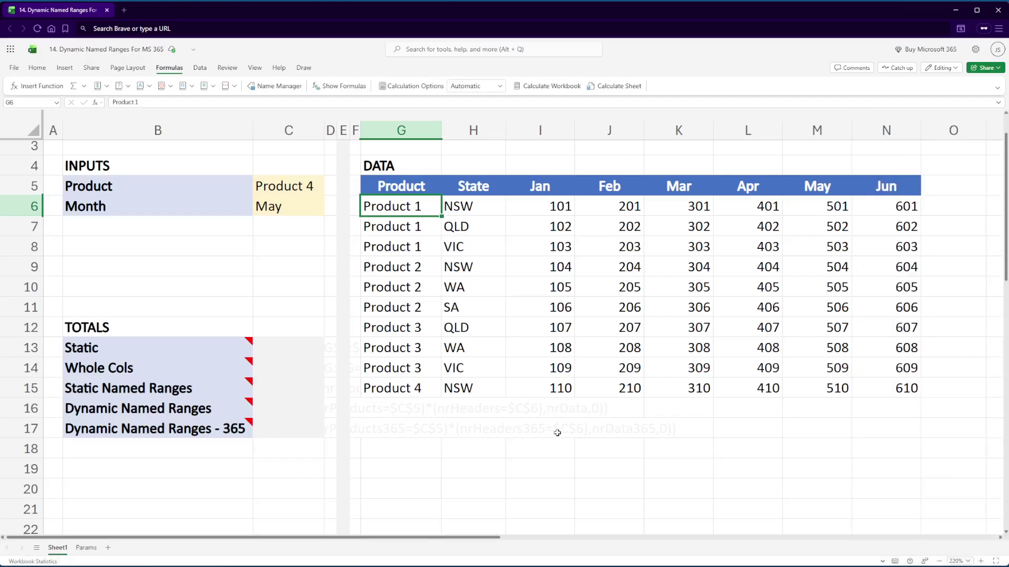
- Enter the copied nrProducts365 formula in H18 as plain text without the equals sign: DROP(TRIMRANGE(Sheet1!$G:$G,2),Sheet1!$H$2)
{"action": "left_click", "coordinate": [462, 448]}
{"action": "scroll", "coordinate": [630, 472], "scroll_direction": "up", "scroll_amount": 1}
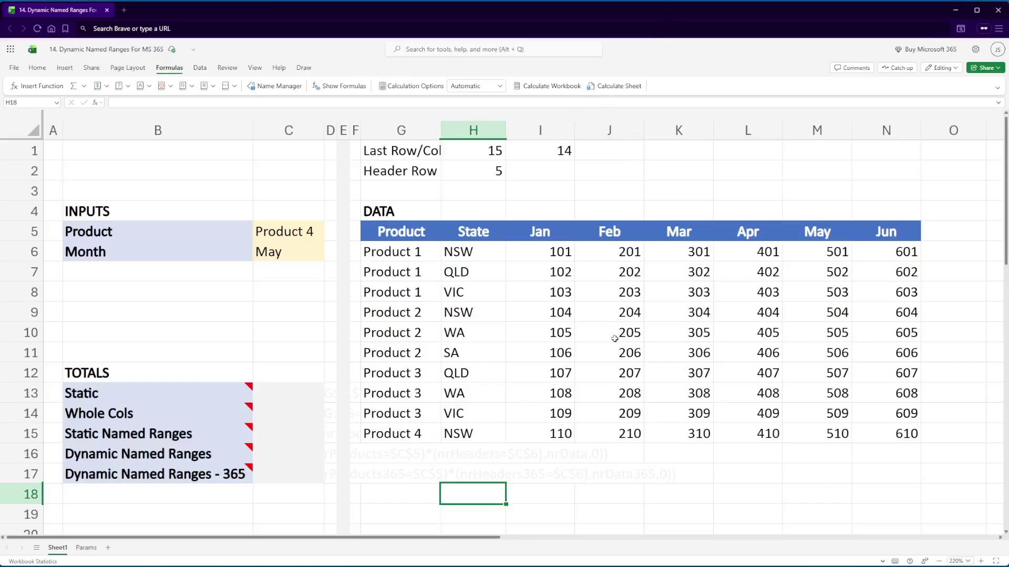
{"action": "scroll", "coordinate": [615, 339], "scroll_direction": "down", "scroll_amount": 3}
{"action": "scroll", "coordinate": [613, 351], "scroll_direction": "up", "scroll_amount": 1}
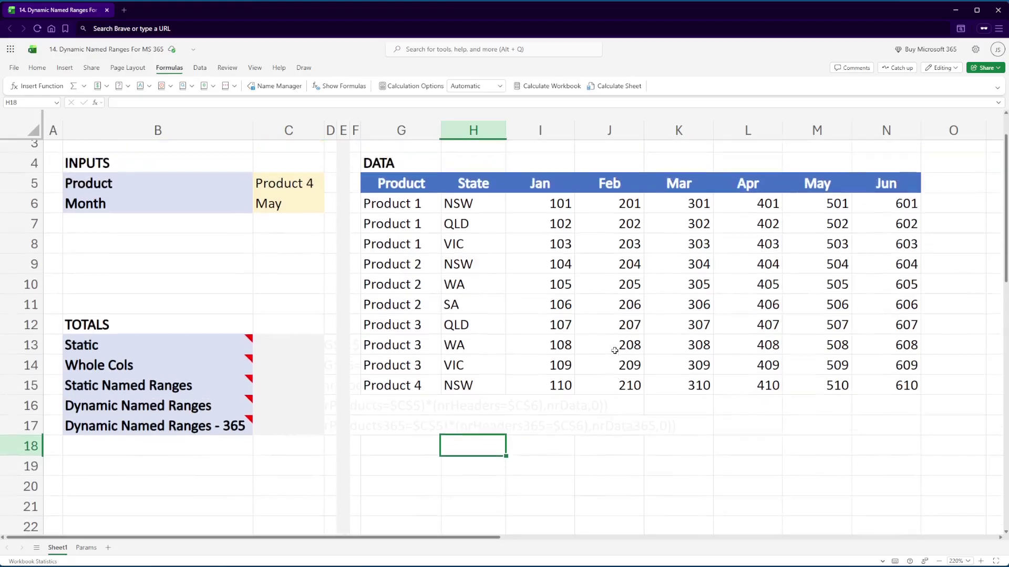
{"action": "key", "text": "F2"}
{"action": "type", "text": "=DROP(TRIMRANGE(Sheet1!$G:$G,2),Sheet1!$H$2)"}
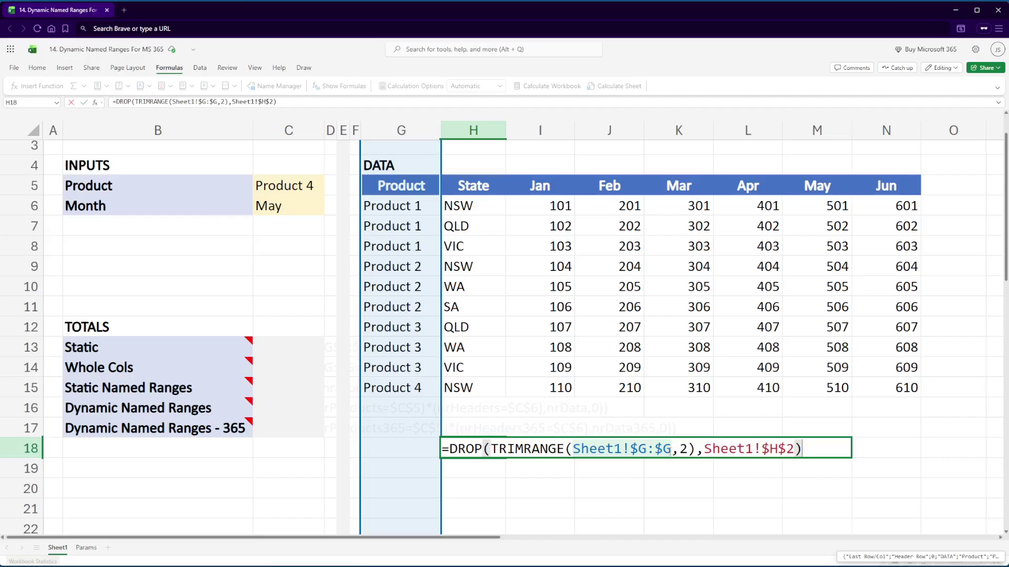
{"action": "left_click_drag", "start_coordinate": [671, 449], "coordinate": [630, 449]}
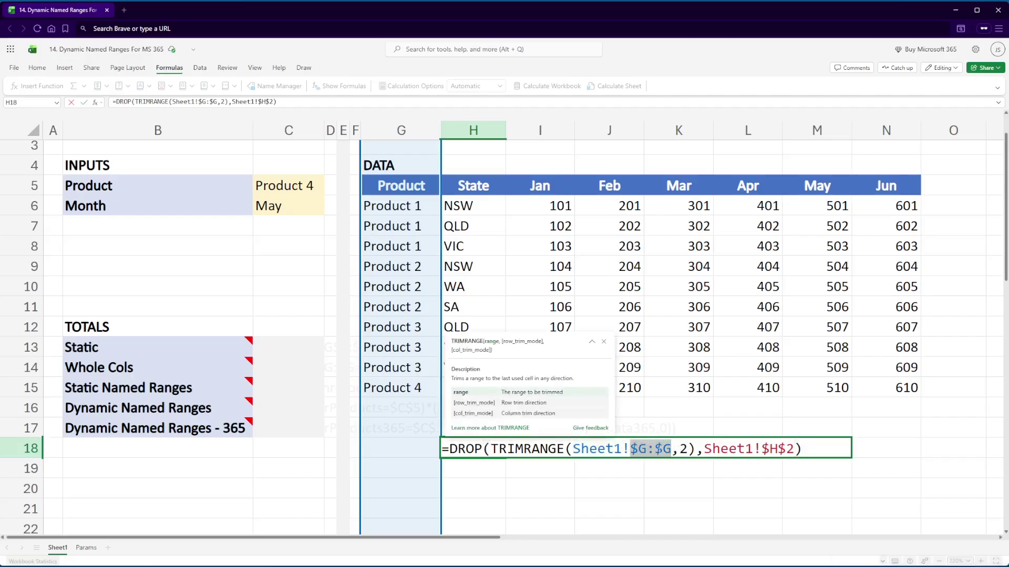
{"action": "key", "text": "Home"}
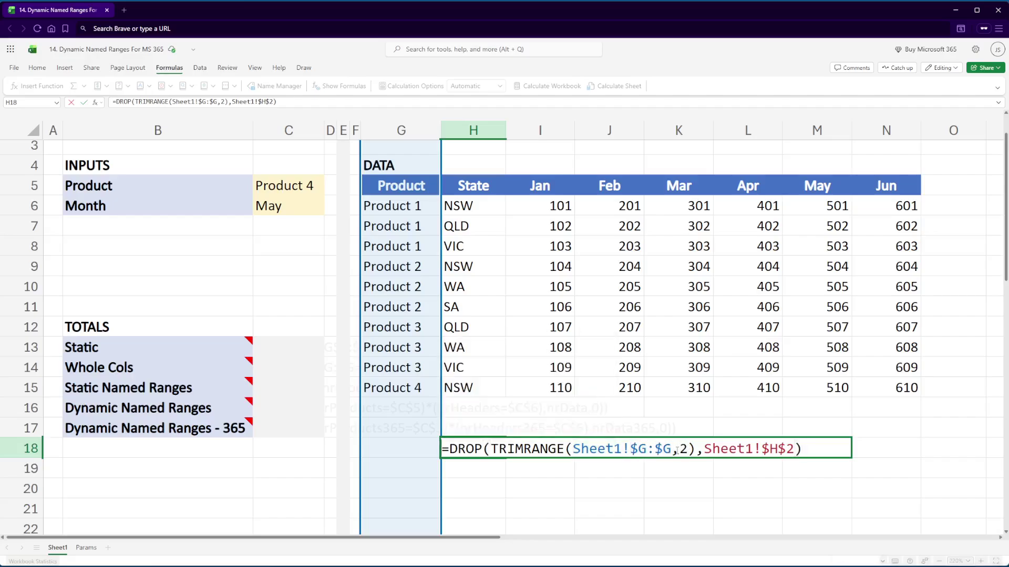
{"action": "key", "text": "Delete"}
{"action": "key", "text": "Return"}
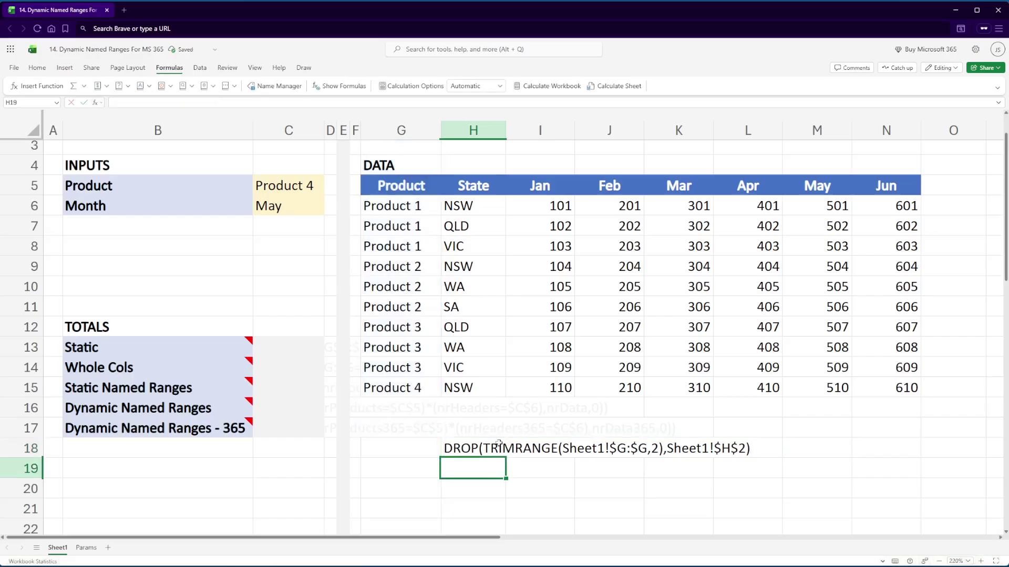
- Highlight G1:G15, and remove G1 to G5 from the selection one cell at a time to illustrate the dropped rows
{"action": "left_click", "coordinate": [457, 440]}
{"action": "scroll", "coordinate": [389, 147], "scroll_direction": "up", "scroll_amount": 1}
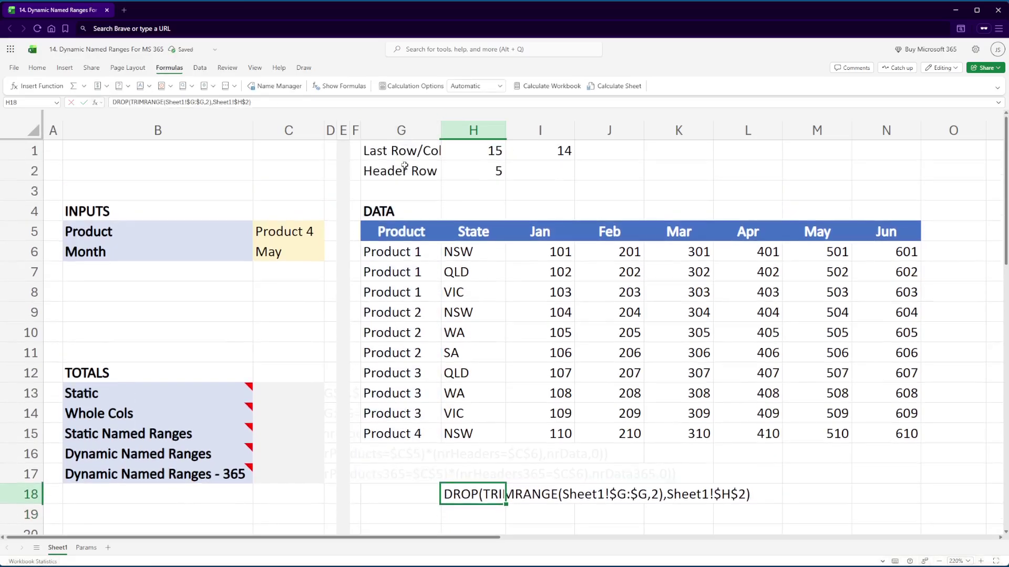
{"action": "mouse_move", "coordinate": [398, 151]}
{"action": "left_mouse_down"}
{"action": "mouse_move", "coordinate": [379, 272]}
{"action": "mouse_move", "coordinate": [385, 510]}
{"action": "mouse_move", "coordinate": [383, 442]}
{"action": "left_mouse_up"}
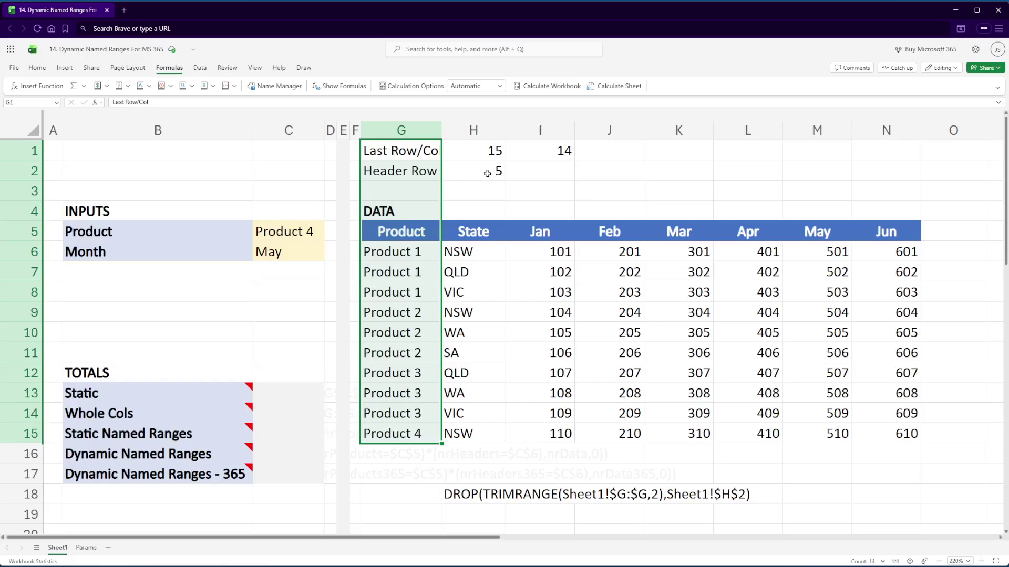
{"action": "left_click", "coordinate": [410, 151], "text": "ctrl"}
{"action": "left_click", "coordinate": [406, 171], "text": "ctrl"}
{"action": "left_click", "coordinate": [403, 196], "text": "ctrl"}
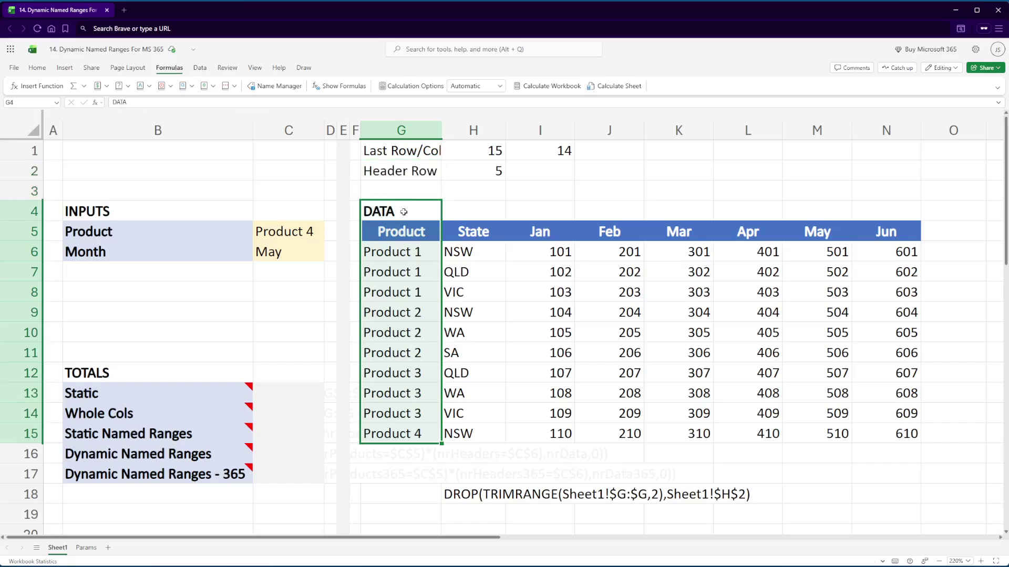
{"action": "left_click", "coordinate": [404, 212], "text": "ctrl"}
{"action": "left_click", "coordinate": [404, 232], "text": "ctrl"}
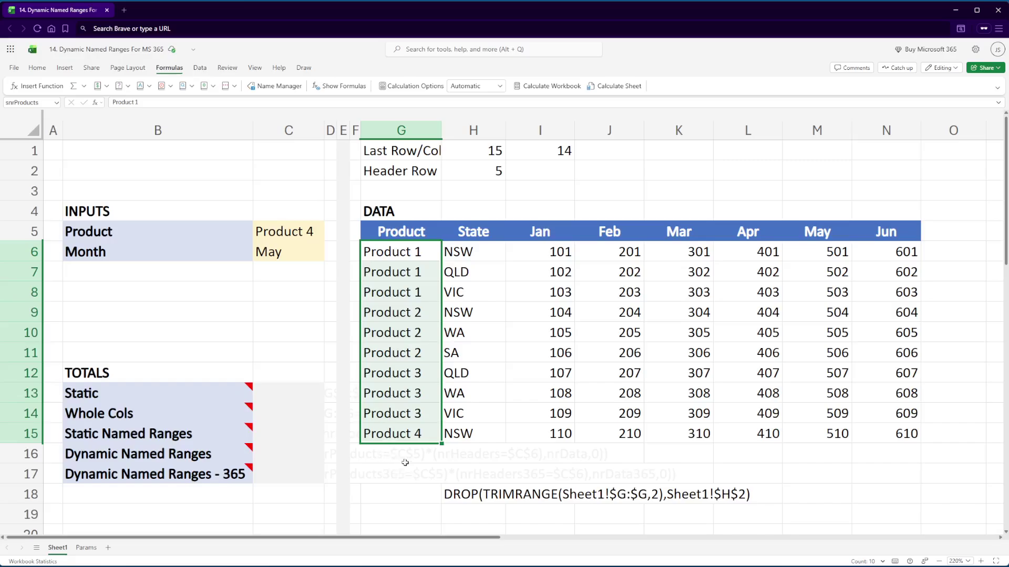
- Inspect the Header Row formula in H2 and leave it as it is
{"action": "left_click", "coordinate": [469, 496]}
{"action": "left_click", "coordinate": [402, 171]}
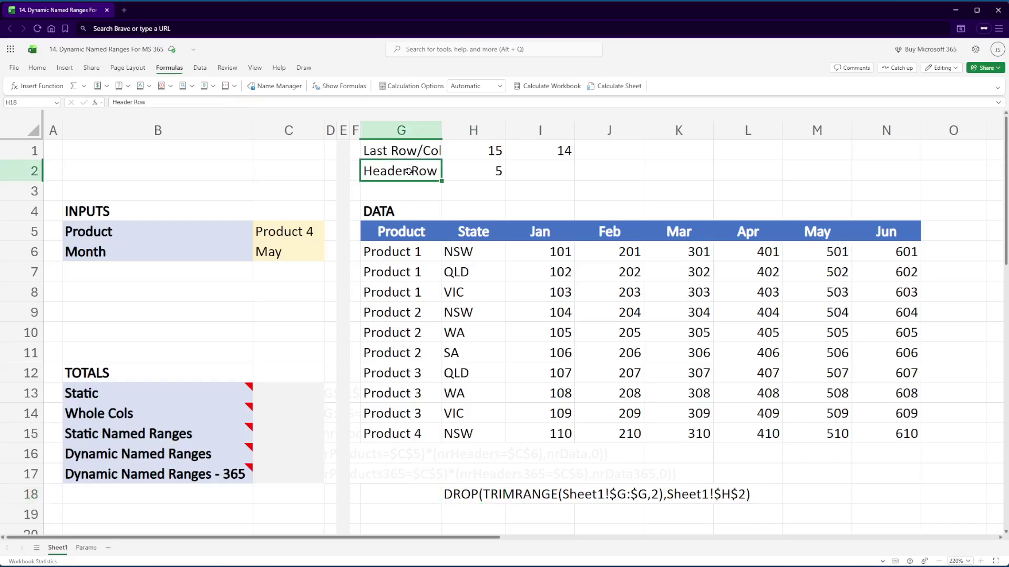
{"action": "left_click", "coordinate": [491, 178]}
{"action": "key", "text": "F2"}
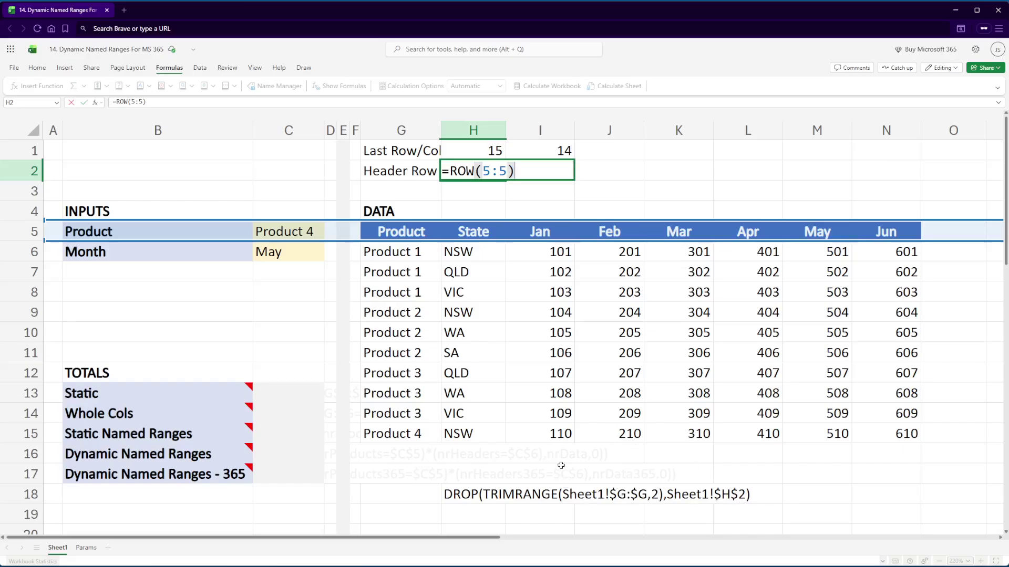
{"action": "key", "text": "ctrl+Return"}
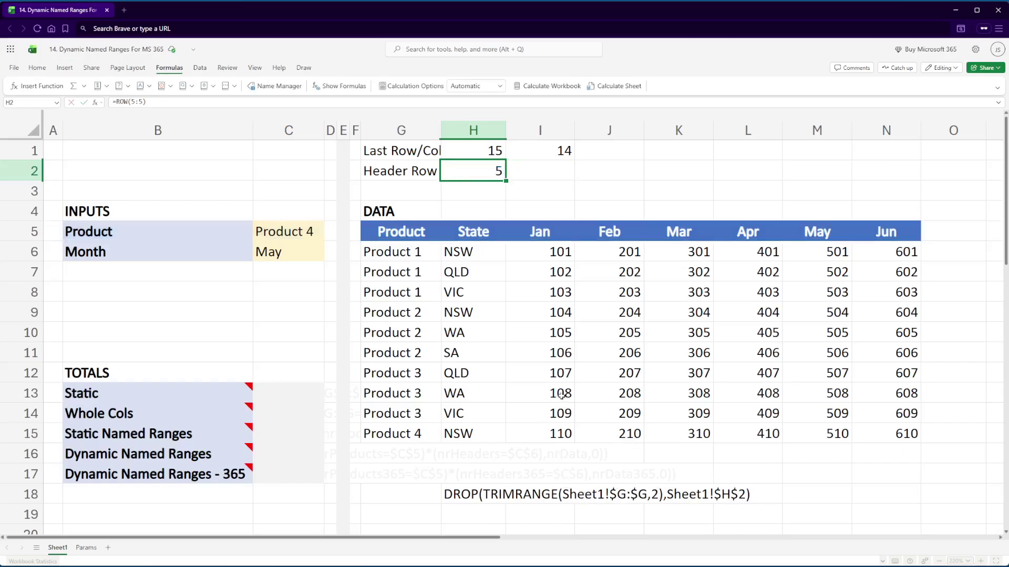
- Restore the equals sign to H18's formula text, copy the whole formula, and cancel the cell edit
{"action": "left_click", "coordinate": [456, 497]}
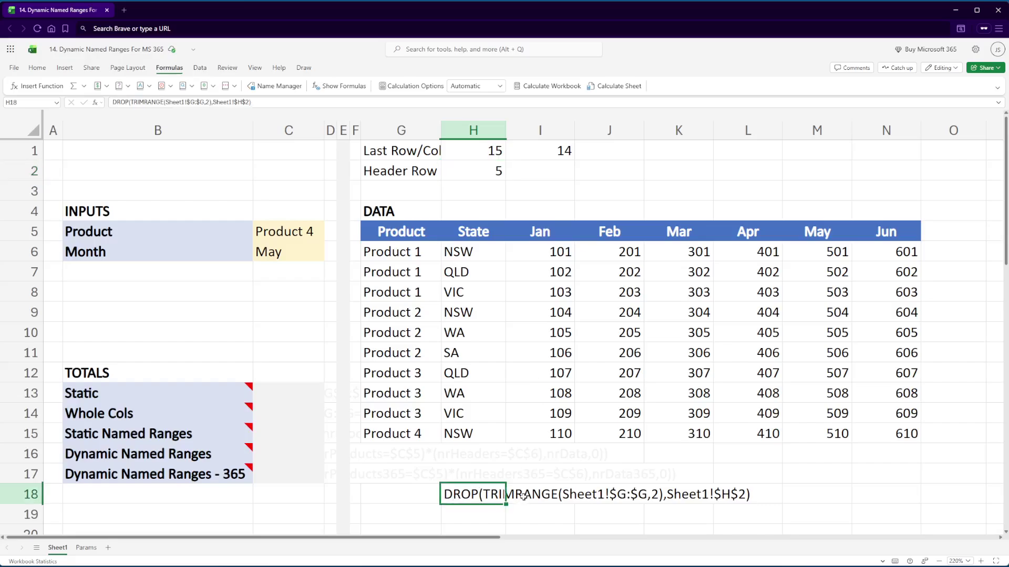
{"action": "key", "text": "F2"}
{"action": "type", "text": "="}
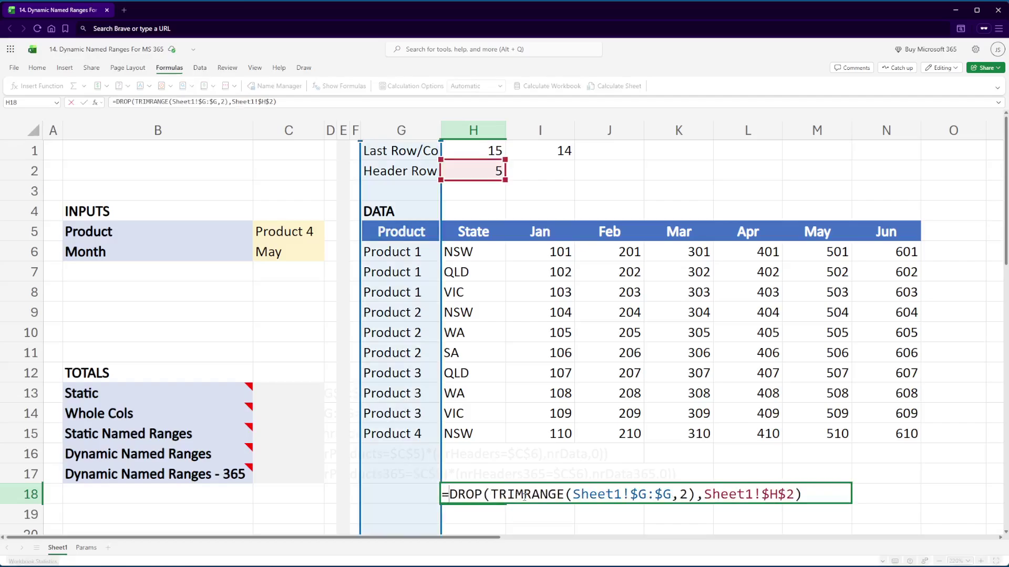
{"action": "key", "text": "ctrl+a"}
{"action": "key", "text": "ctrl+c"}
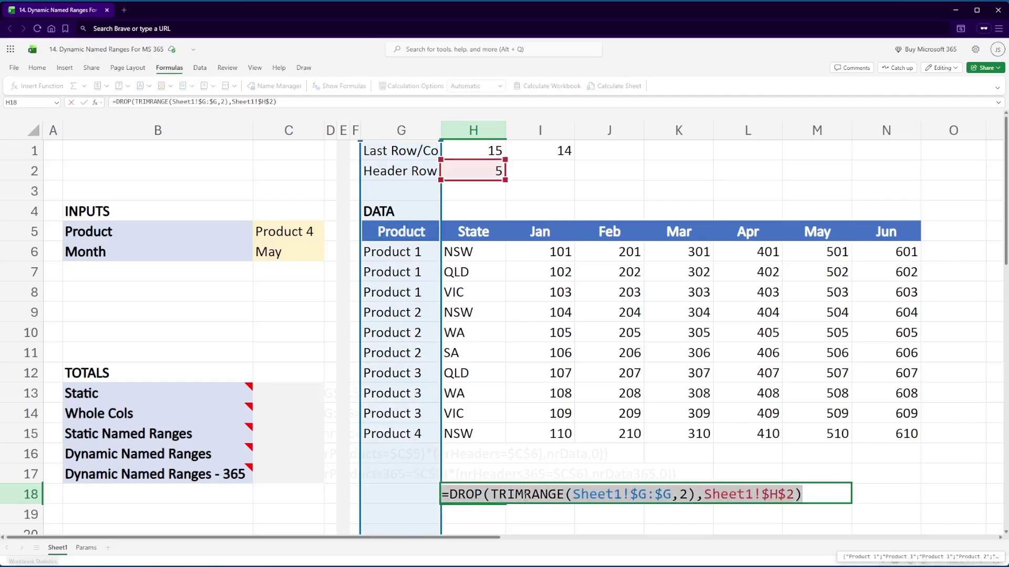
{"action": "key", "text": "Escape"}
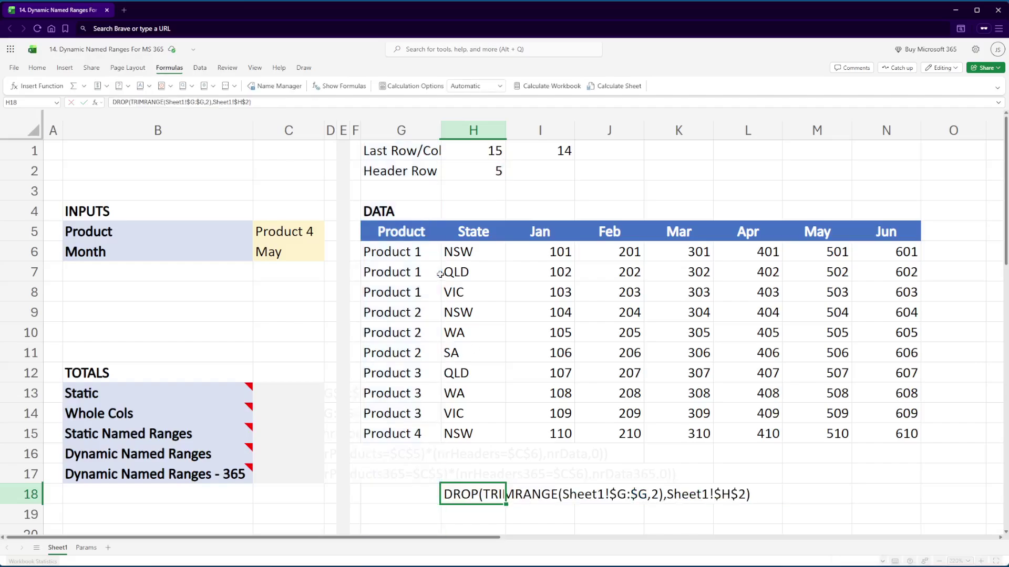
- Create and save the named range SH1_Products with the copied DROP formula, close the Name Manager, and clear H18
{"action": "left_click", "coordinate": [275, 85]}
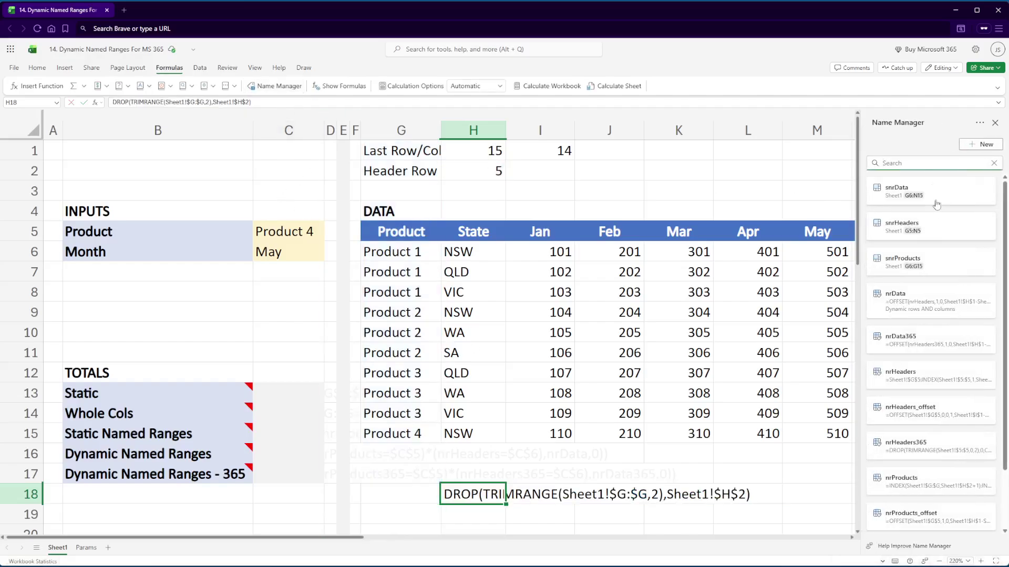
{"action": "left_click", "coordinate": [980, 145]}
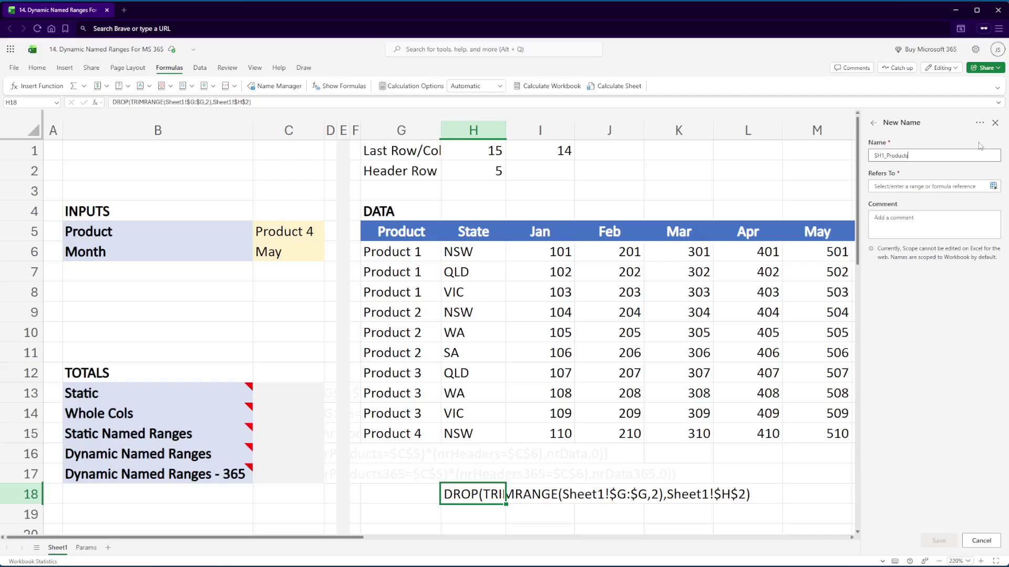
{"action": "key", "text": "Tab"}
{"action": "key", "text": "ctrl+v"}
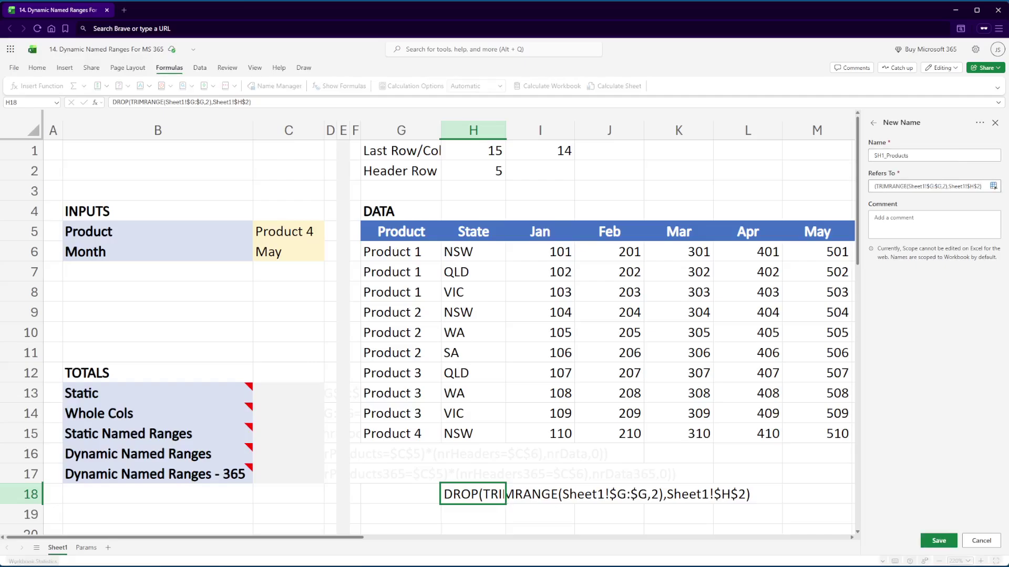
{"action": "left_click", "coordinate": [939, 541]}
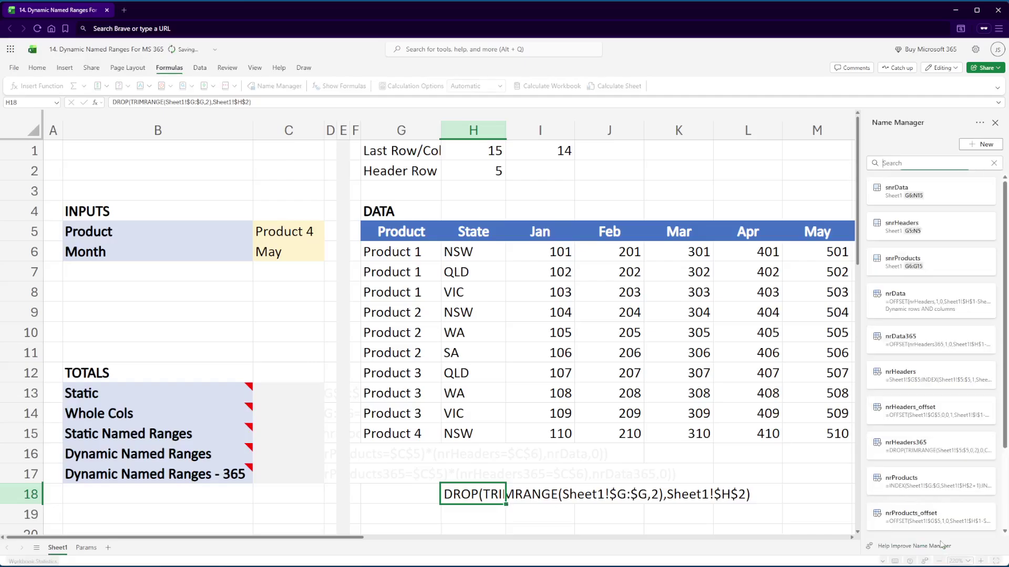
{"action": "left_click", "coordinate": [995, 123]}
{"action": "key", "text": "Delete"}
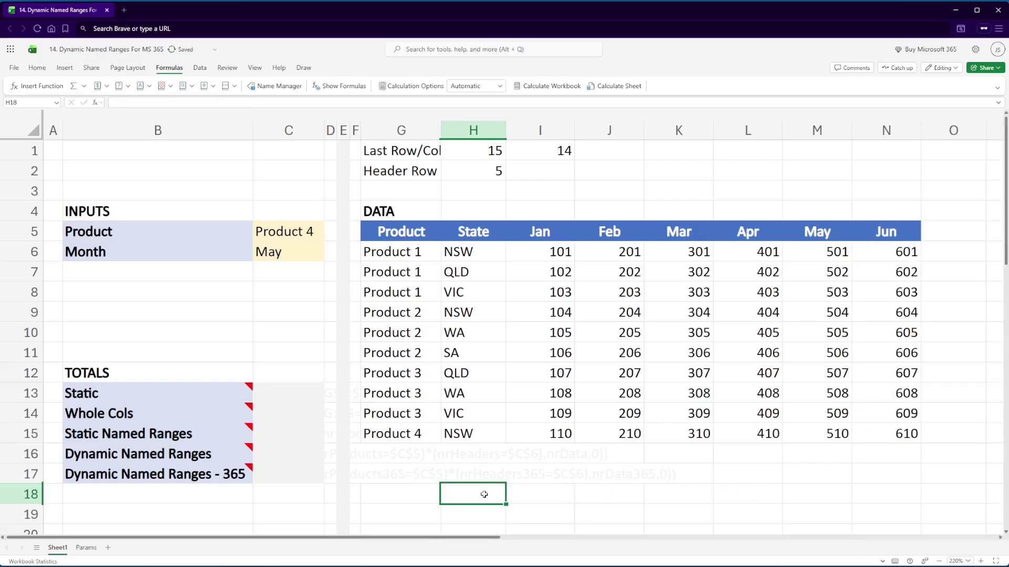
- Enter =SH1_Products in P6 to spill the product list beside the table
{"action": "key", "text": "Up"}
{"action": "key", "text": "Up"}
{"action": "key", "text": "Up"}
{"action": "key", "text": "Up"}
{"action": "key", "text": "Up"}
{"action": "key", "text": "Up"}
{"action": "key", "text": "Up"}
{"action": "key", "text": "Up"}
{"action": "key", "text": "Up"}
{"action": "key", "text": "Up"}
{"action": "key", "text": "Up"}
{"action": "key", "text": "Up"}
{"action": "key", "text": "Up"}
{"action": "key", "text": "Right"}
{"action": "key", "text": "Right"}
{"action": "key", "text": "Right"}
{"action": "key", "text": "Right"}
{"action": "key", "text": "Right"}
{"action": "key", "text": "Right"}
{"action": "key", "text": "Right"}
{"action": "key", "text": "Right"}
{"action": "key", "text": "Right"}
{"action": "key", "text": "Right"}
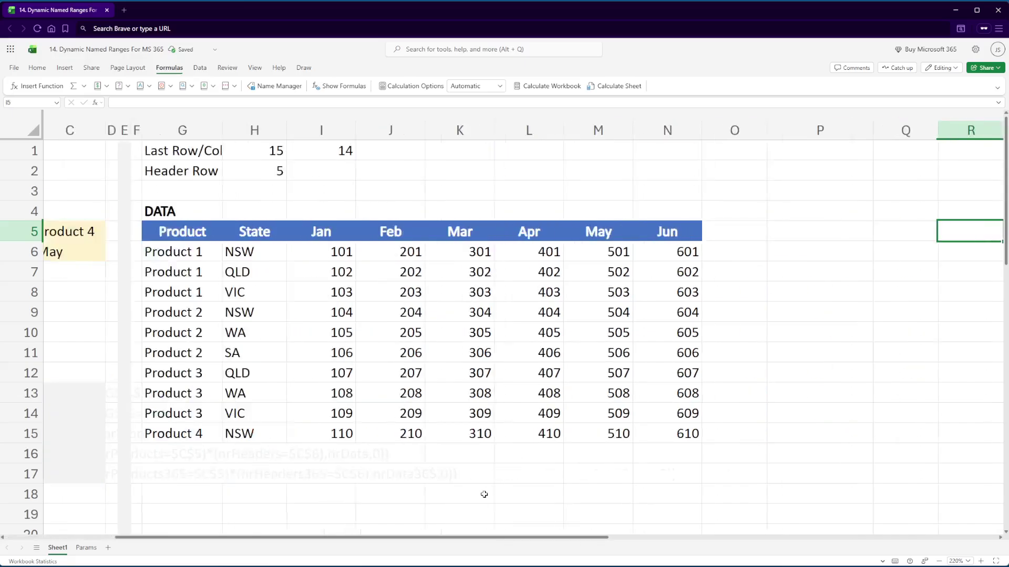
{"action": "key", "text": "Down"}
{"action": "key", "text": "Left"}
{"action": "key", "text": "Left"}
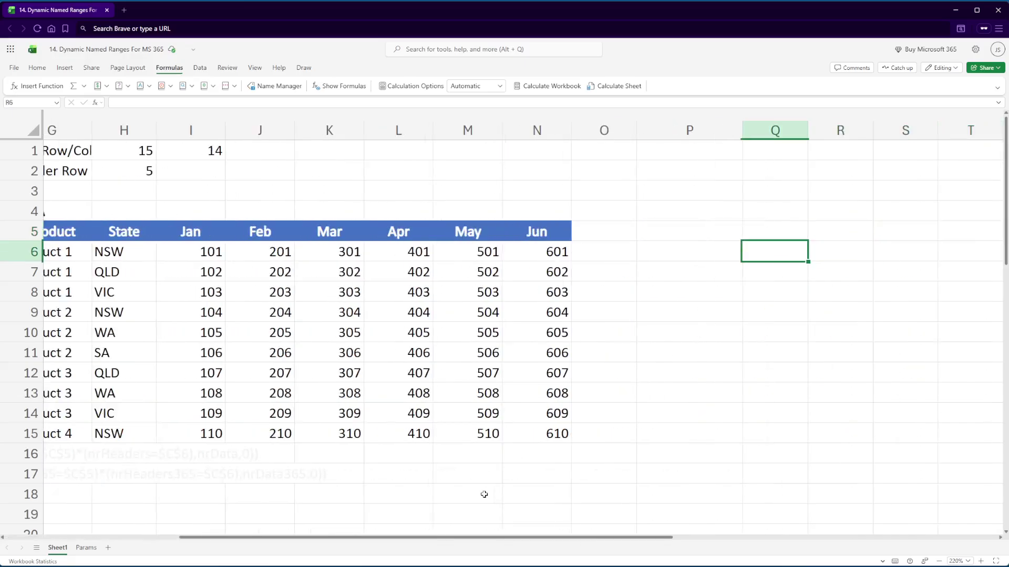
{"action": "type", "text": "=SH1_Products"}
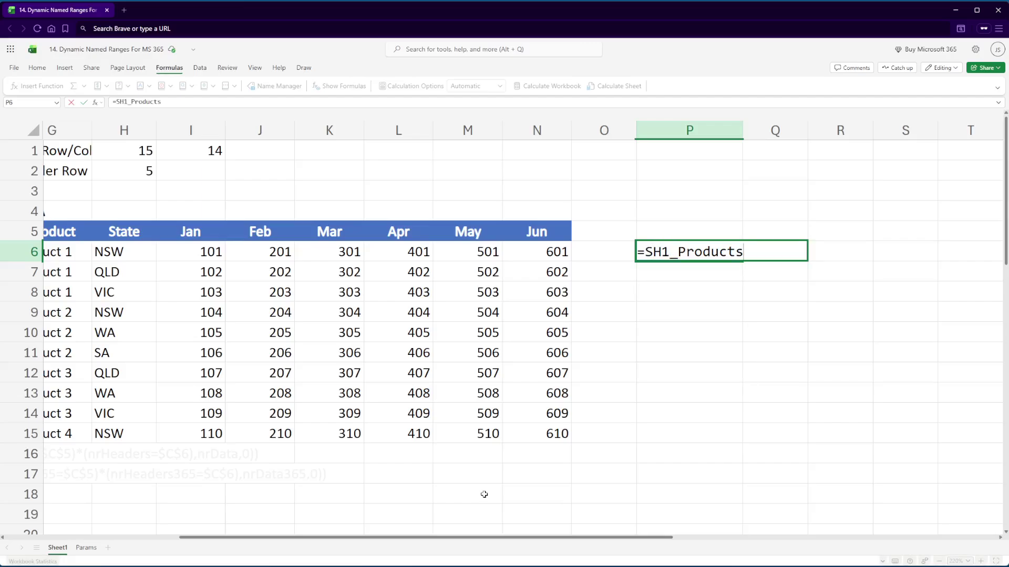
{"action": "key", "text": "ctrl+Return"}
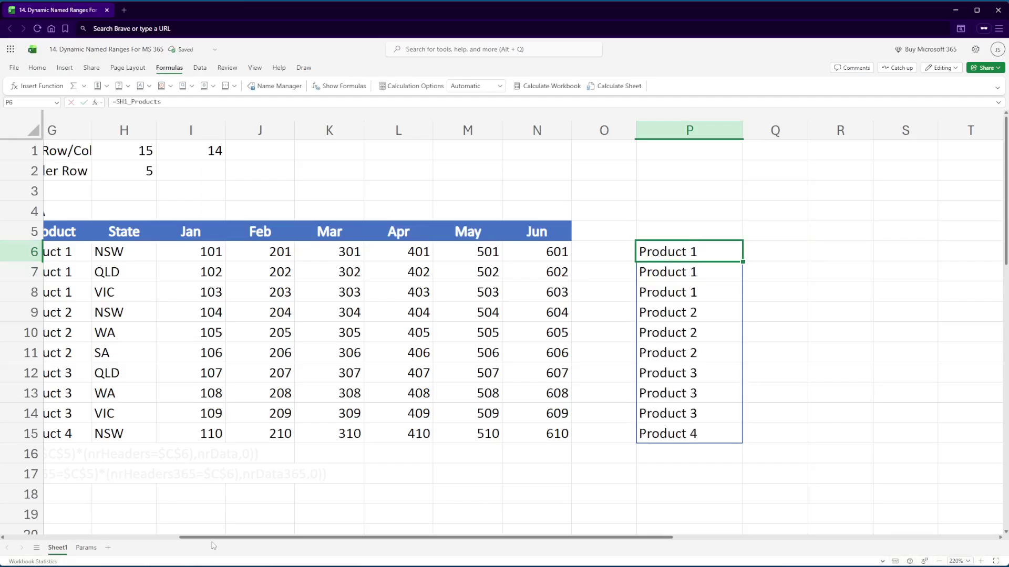
- Add Product 5 in G16 below the table's products and check P16 in the spilled list
{"action": "left_click_drag", "start_coordinate": [213, 538], "coordinate": [155, 538]}
{"action": "left_click", "coordinate": [176, 455]}
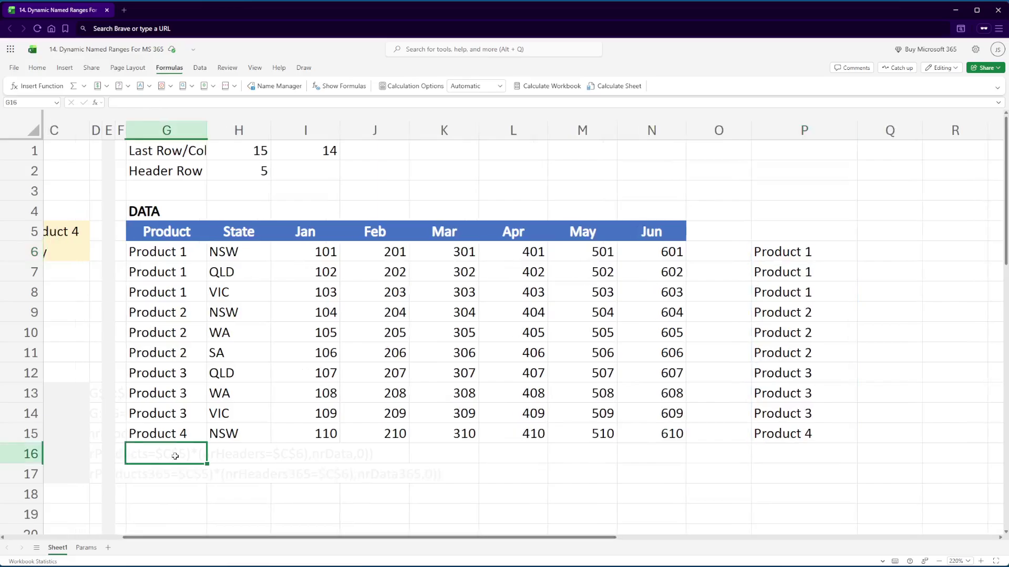
{"action": "type", "text": "Product"}
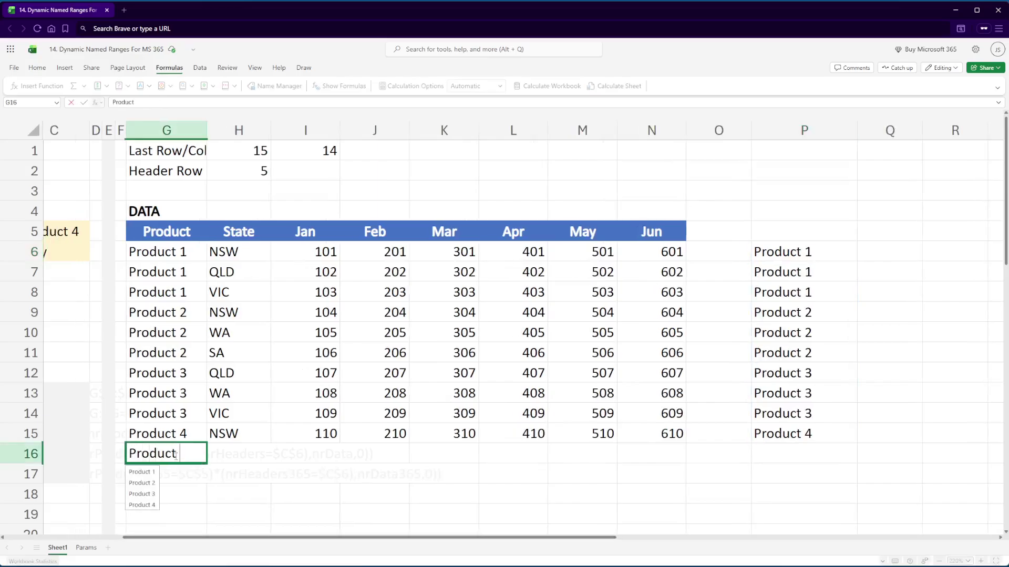
{"action": "type", "text": " 5"}
{"action": "key", "text": "Return"}
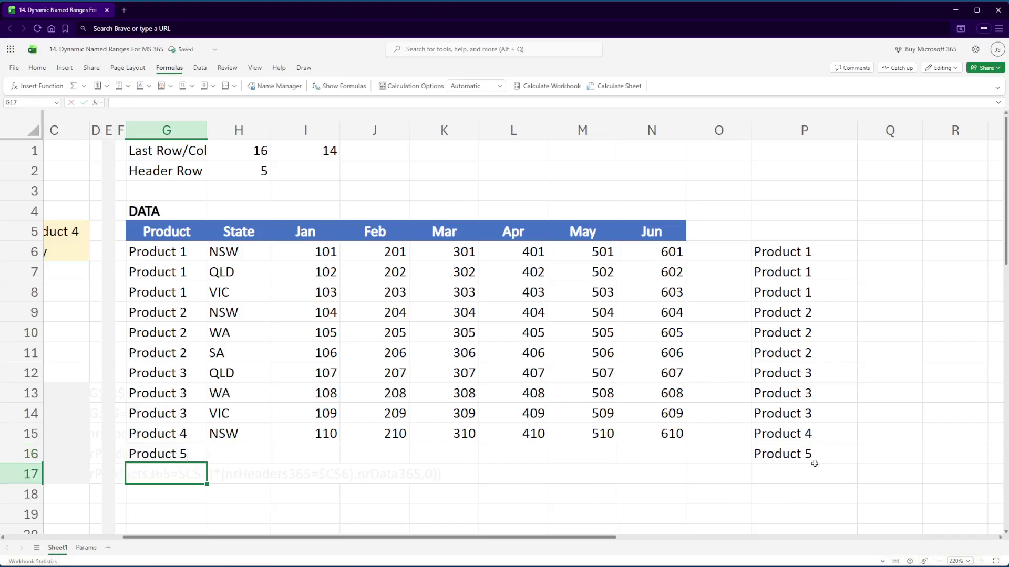
{"action": "left_click", "coordinate": [775, 463]}
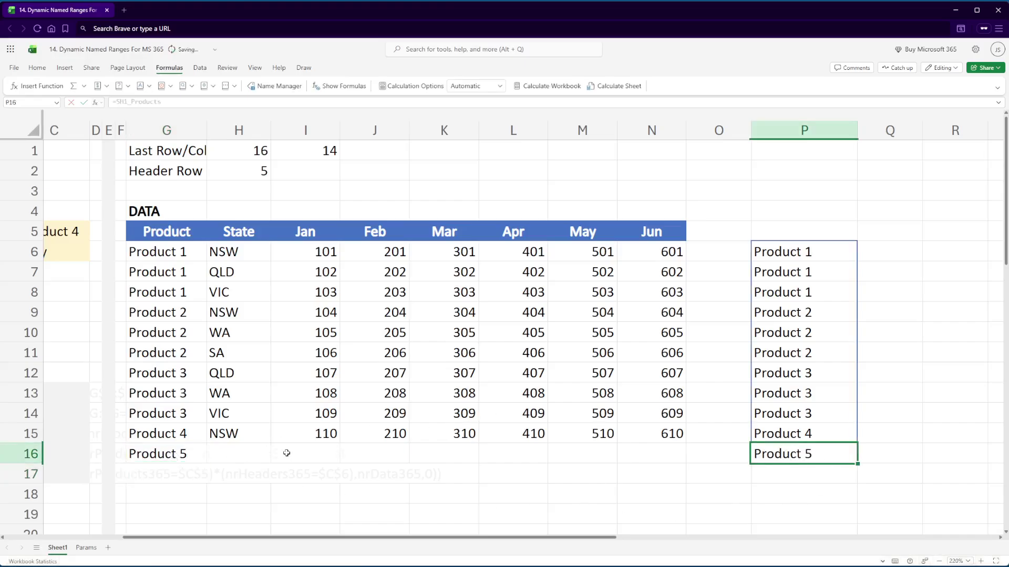
- Undo the entries in G16 and P6
{"action": "key", "text": "ctrl+z"}
{"action": "key", "text": "ctrl+z"}
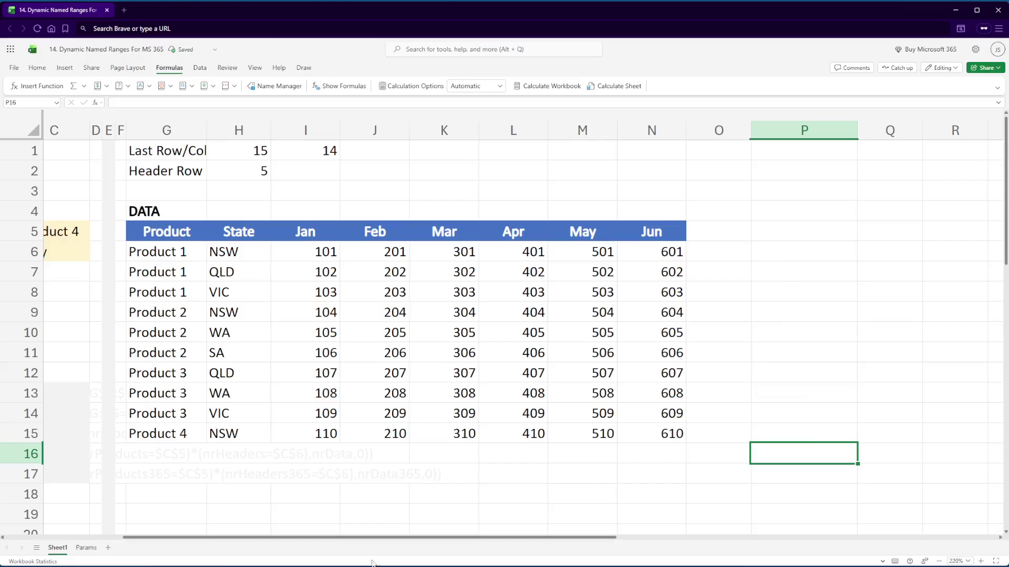
- Highlight the Product column G5:G15, extend the selection across the table to N15, and return to G5
{"action": "left_click_drag", "start_coordinate": [452, 533], "coordinate": [332, 539]}
{"action": "left_click_drag", "start_coordinate": [413, 230], "coordinate": [410, 431]}
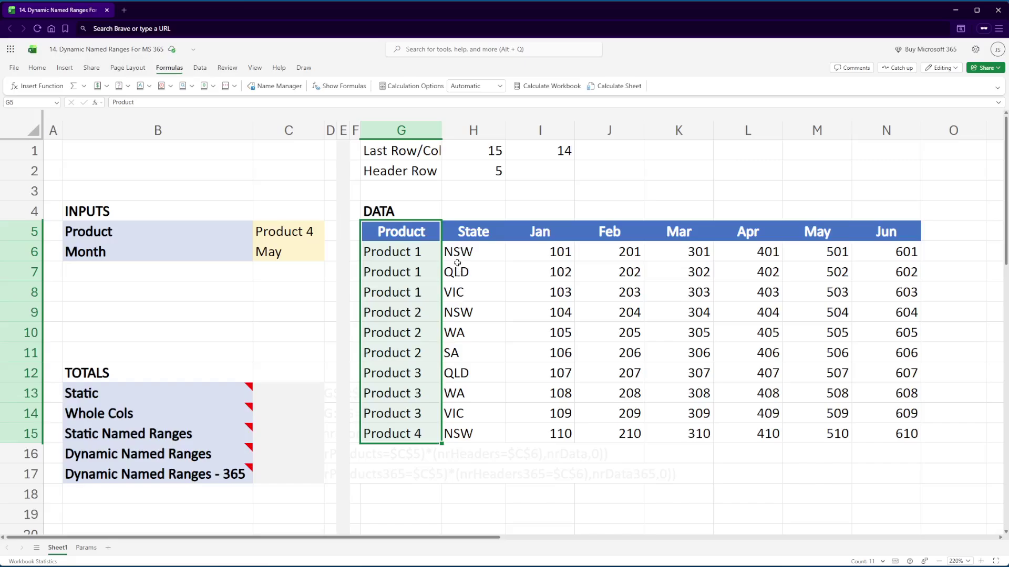
{"action": "left_click", "coordinate": [903, 435], "text": "shift"}
{"action": "left_click", "coordinate": [415, 231]}
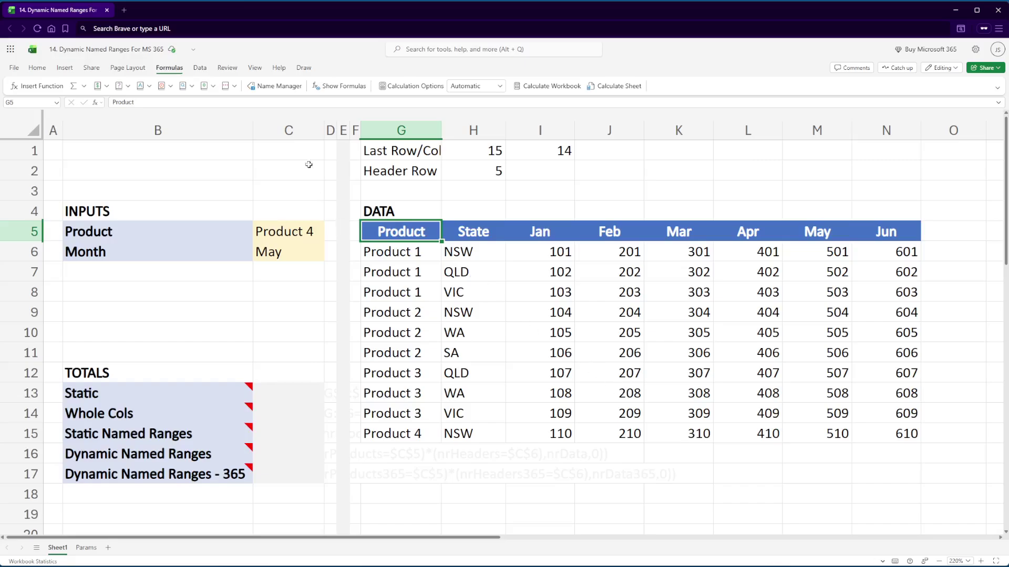
- Open the definition of the name nrData365, copy its OFFSET formula, and leave the definition unsaved
{"action": "left_click", "coordinate": [280, 86]}
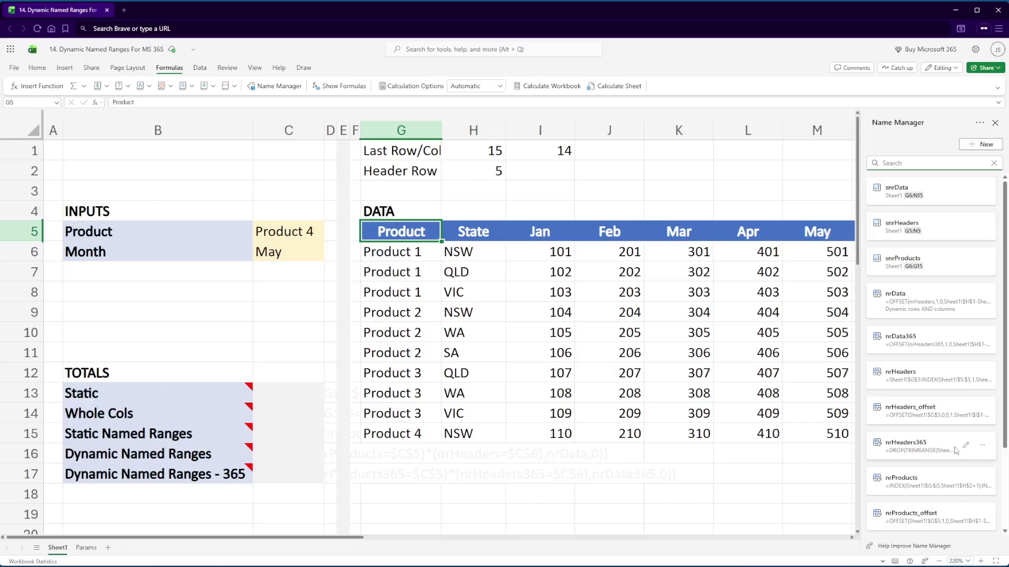
{"action": "scroll", "coordinate": [949, 447], "scroll_direction": "down", "scroll_amount": 3}
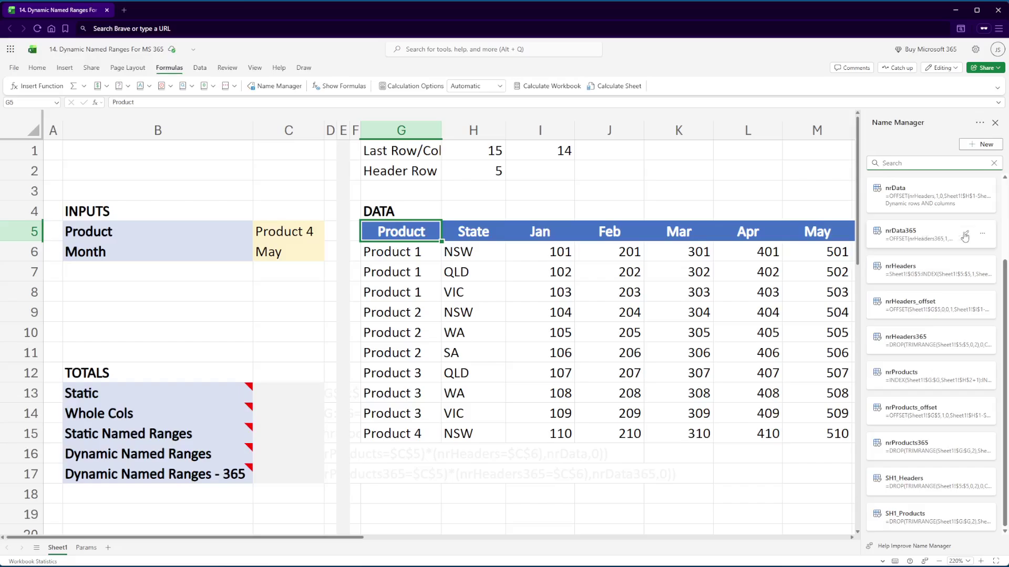
{"action": "left_click", "coordinate": [965, 236]}
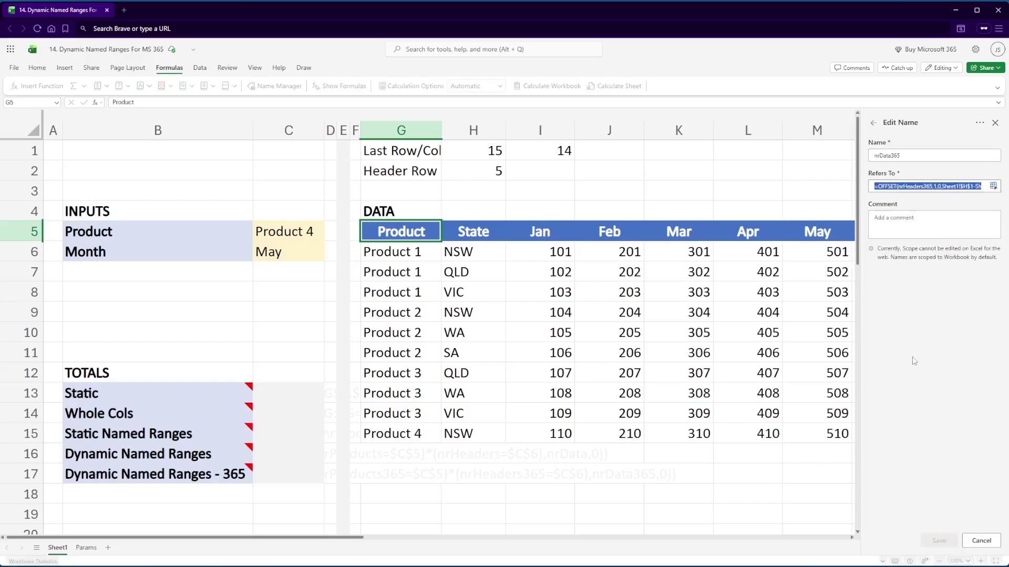
{"action": "key", "text": "Escape"}
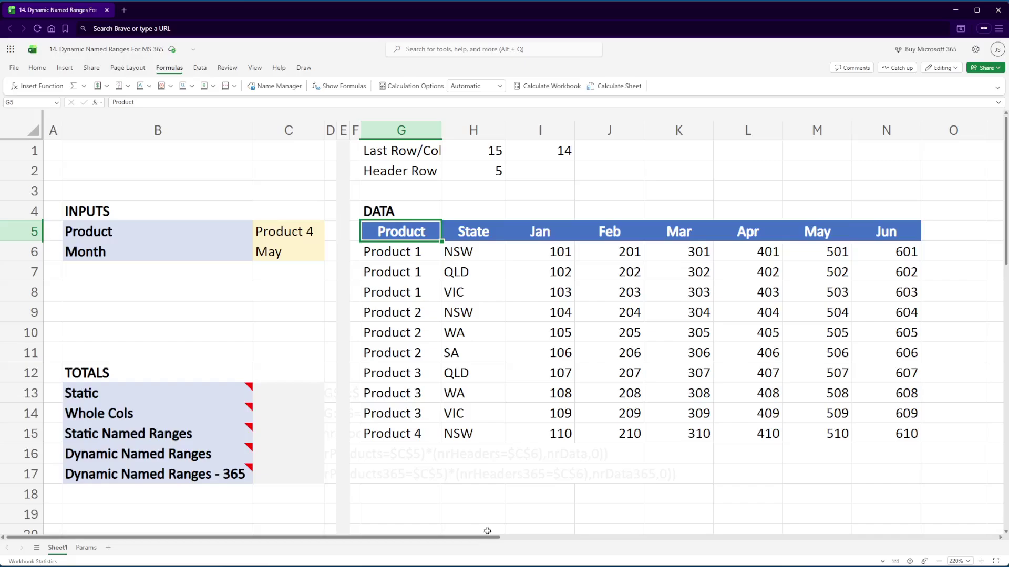
- Enter OFFSET(nrHeaders365,1,0,Sheet1!$H$1-Sheet1!$H$2) as plain text in H17, without the leading equals sign
{"action": "left_click", "coordinate": [545, 484]}
{"action": "double_click", "coordinate": [546, 484]}
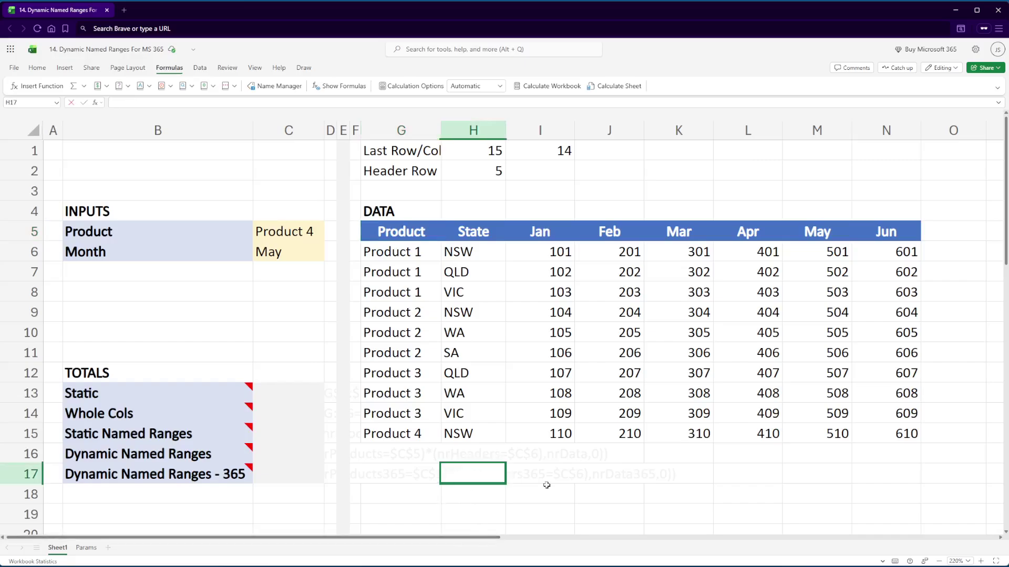
{"action": "type", "text": "=OFFSET(nrHeaders365,1,0,Sheet1!$H$1-Sheet1!$H$2)"}
{"action": "key", "text": "Home"}
{"action": "key", "text": "Delete"}
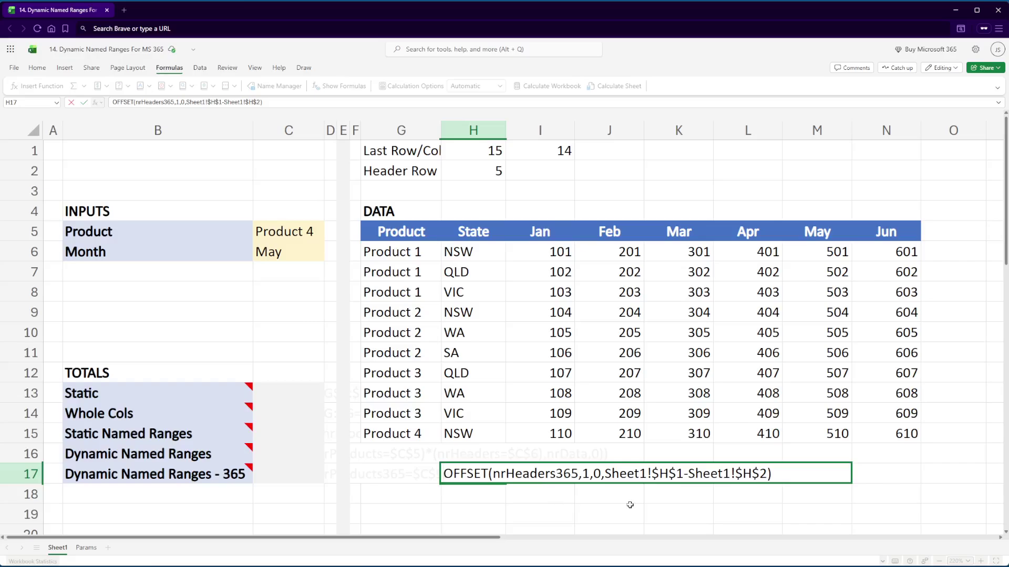
{"action": "key", "text": "Return"}
{"action": "key", "text": "Up"}
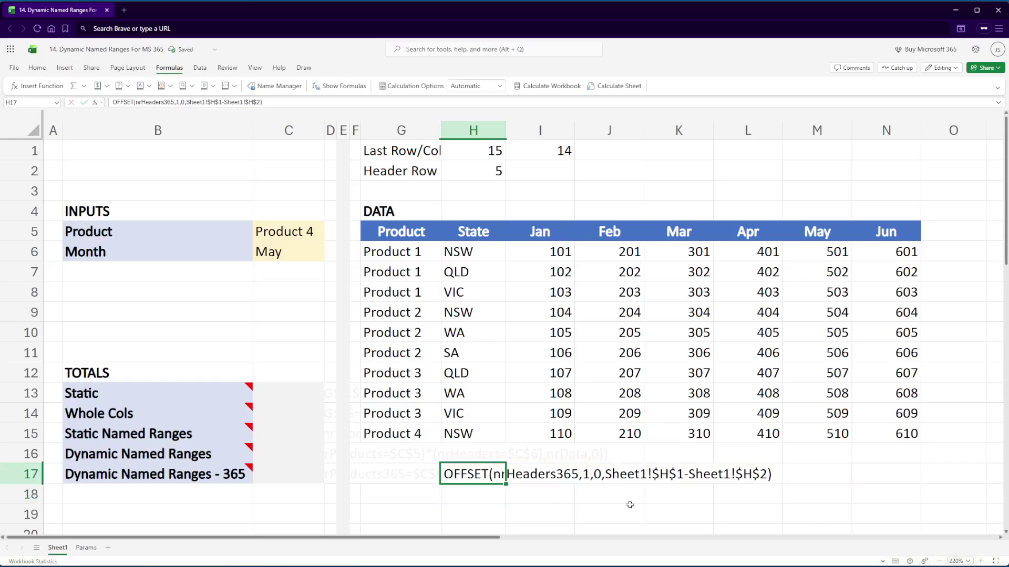
- Replace nrHeaders365 with SH1_Headers in the OFFSET text in H17
{"action": "key", "text": "F2"}
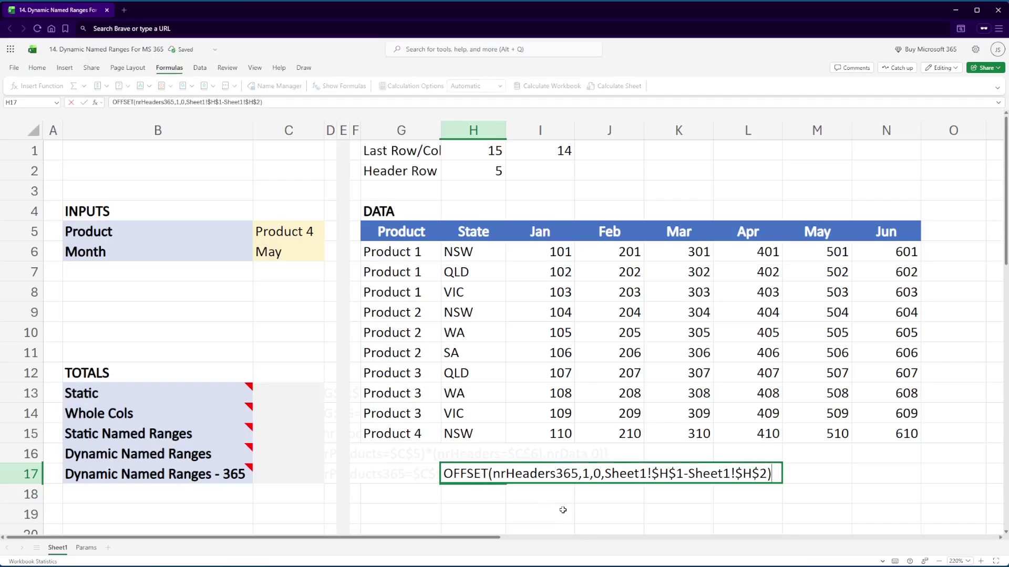
{"action": "key", "text": "shift+Right"}
{"action": "key", "text": "shift+Right"}
{"action": "key", "text": "shift+Right"}
{"action": "key", "text": "shift+Right"}
{"action": "key", "text": "shift+Right"}
{"action": "key", "text": "shift+Right"}
{"action": "key", "text": "shift+Right"}
{"action": "key", "text": "shift+Right"}
{"action": "key", "text": "shift+Right"}
{"action": "key", "text": "shift+Right"}
{"action": "key", "text": "shift+Right"}
{"action": "key", "text": "shift+Right"}
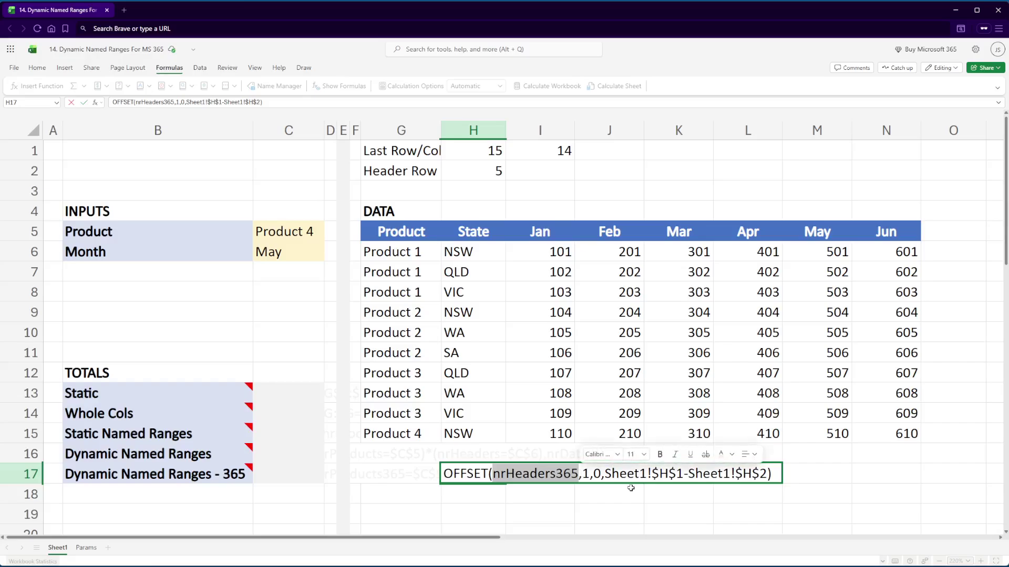
{"action": "type", "text": "SH1"}
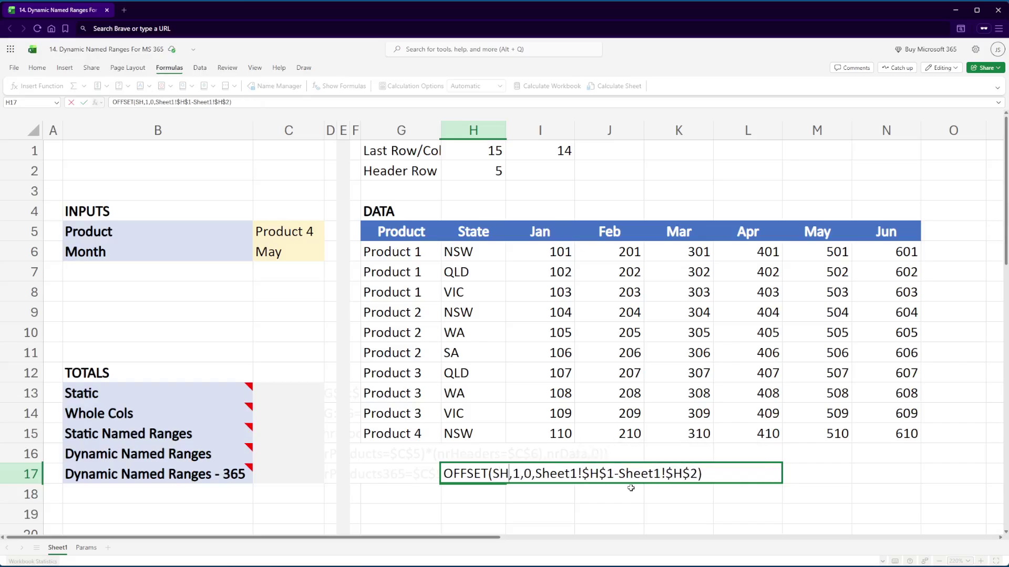
{"action": "type", "text": "_"}
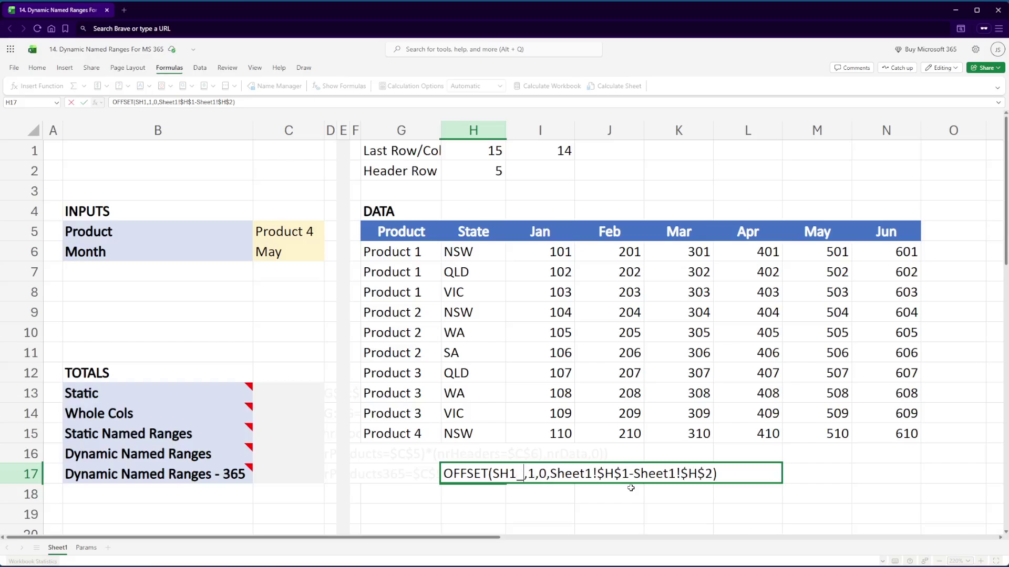
{"action": "type", "text": "Headers"}
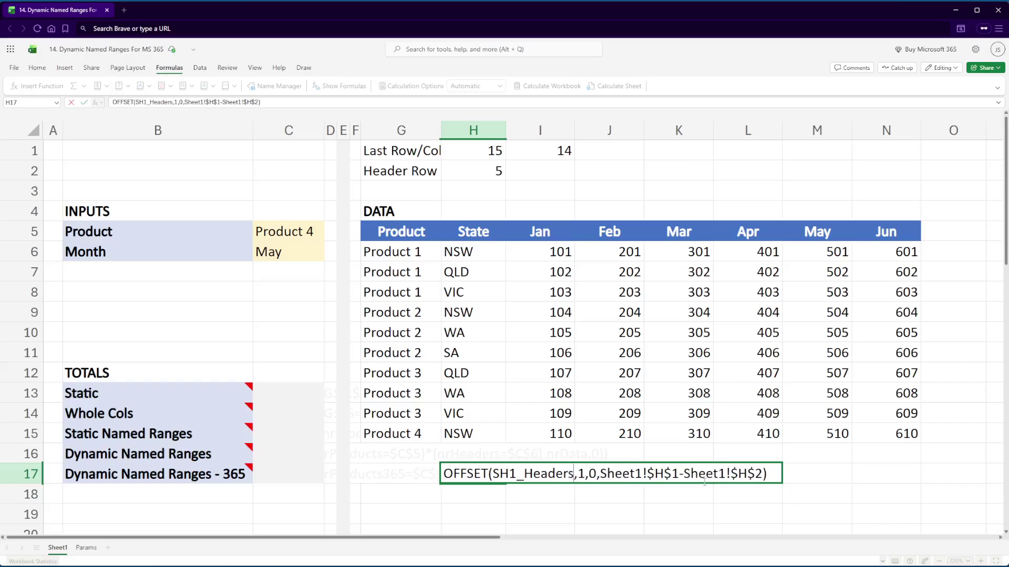
{"action": "key", "text": "Return"}
{"action": "key", "text": "Up"}
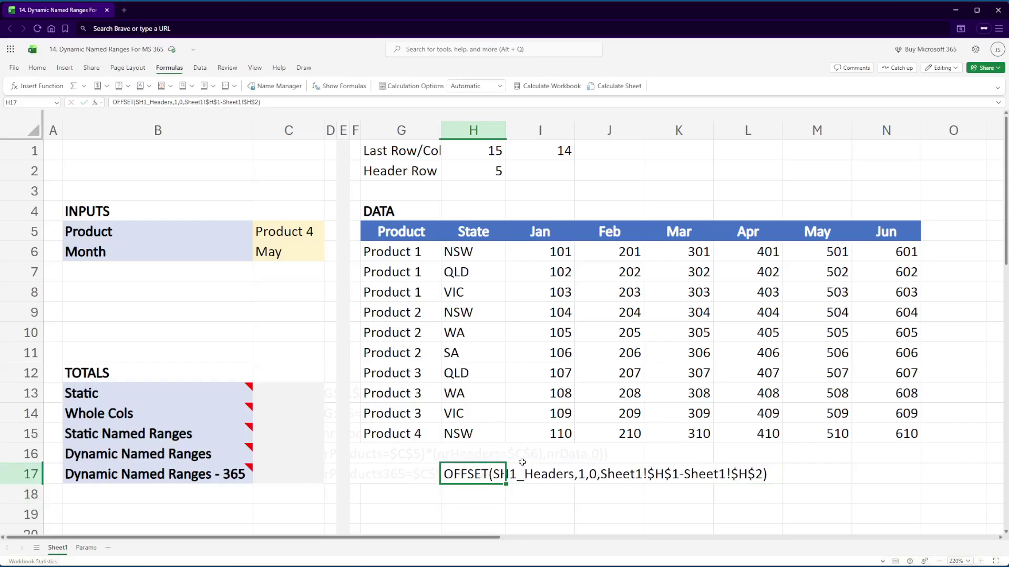
- Trace the OFFSET range by highlighting headers G5:N5, shifting to G6:N6, and extending the selection down to N15
{"action": "double_click", "coordinate": [477, 474]}
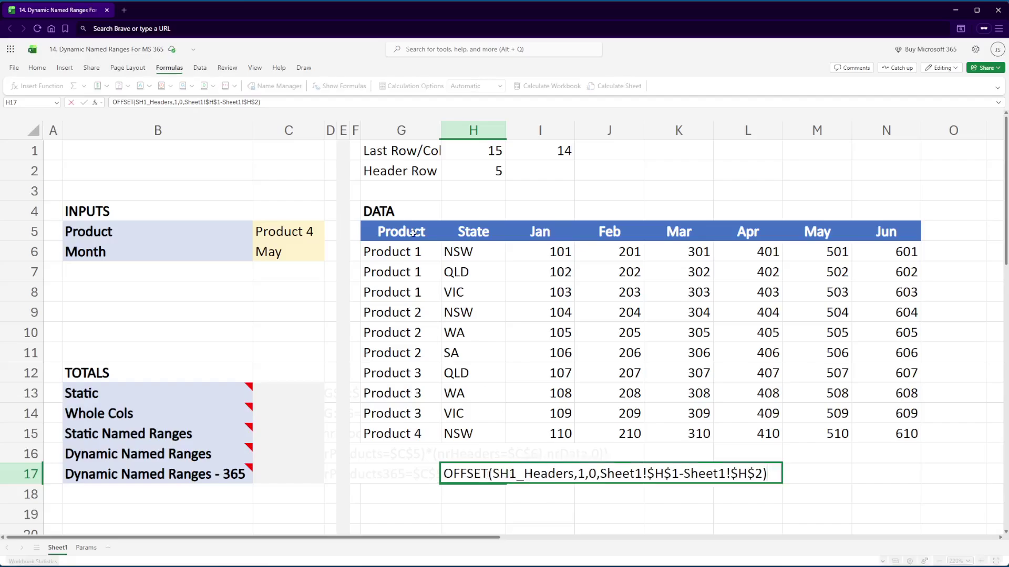
{"action": "left_click_drag", "start_coordinate": [415, 233], "coordinate": [865, 227]}
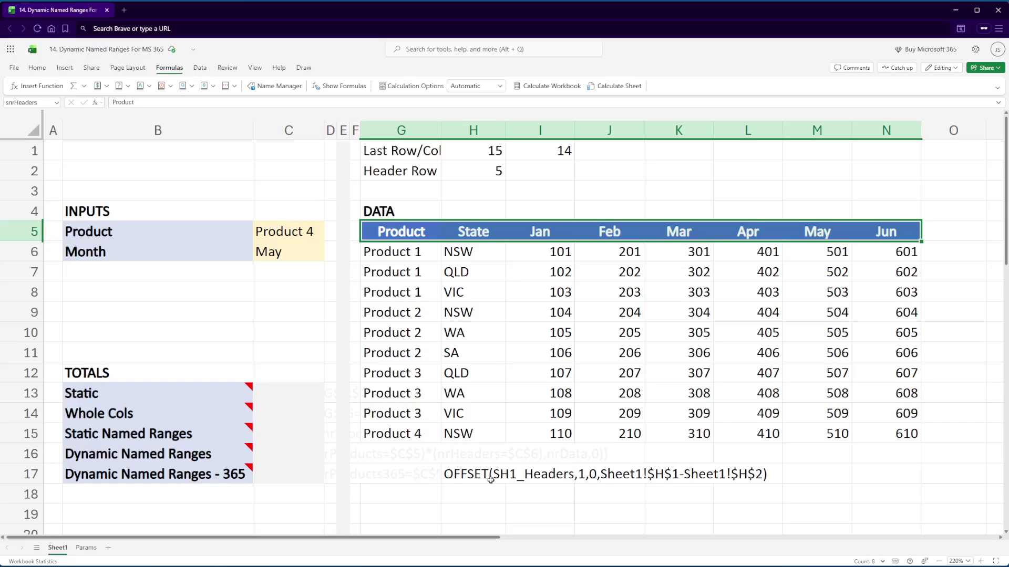
{"action": "left_click_drag", "start_coordinate": [398, 251], "coordinate": [892, 251]}
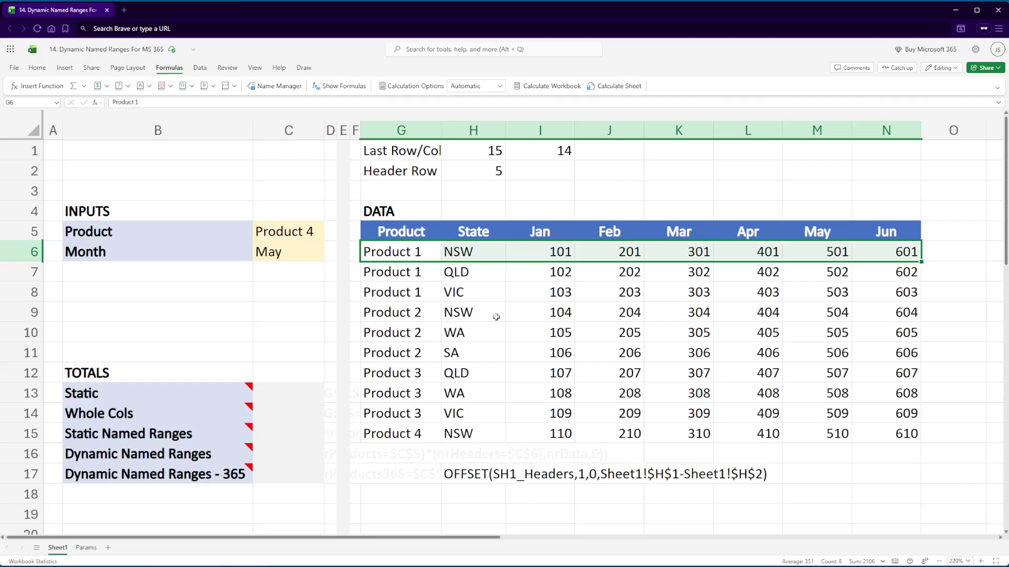
{"action": "left_click", "coordinate": [400, 276], "text": "shift"}
{"action": "left_click", "coordinate": [879, 267], "text": "shift"}
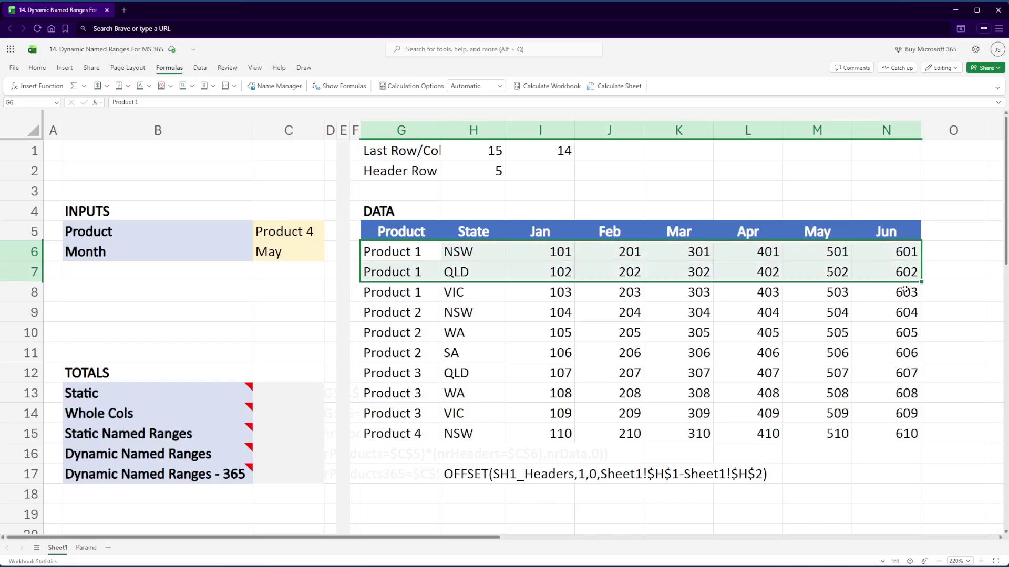
{"action": "key", "text": "shift+Down"}
{"action": "key", "text": "shift+Down"}
{"action": "key", "text": "shift+Down"}
{"action": "key", "text": "shift+Down"}
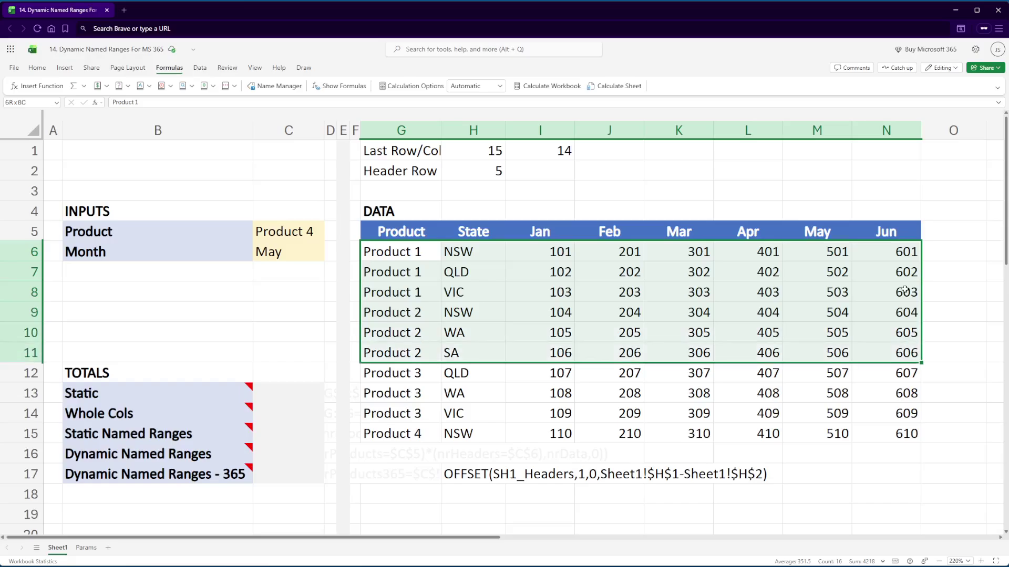
{"action": "key", "text": "shift+Down"}
{"action": "key", "text": "shift+Down"}
{"action": "key", "text": "shift+Down"}
{"action": "key", "text": "shift+Down"}
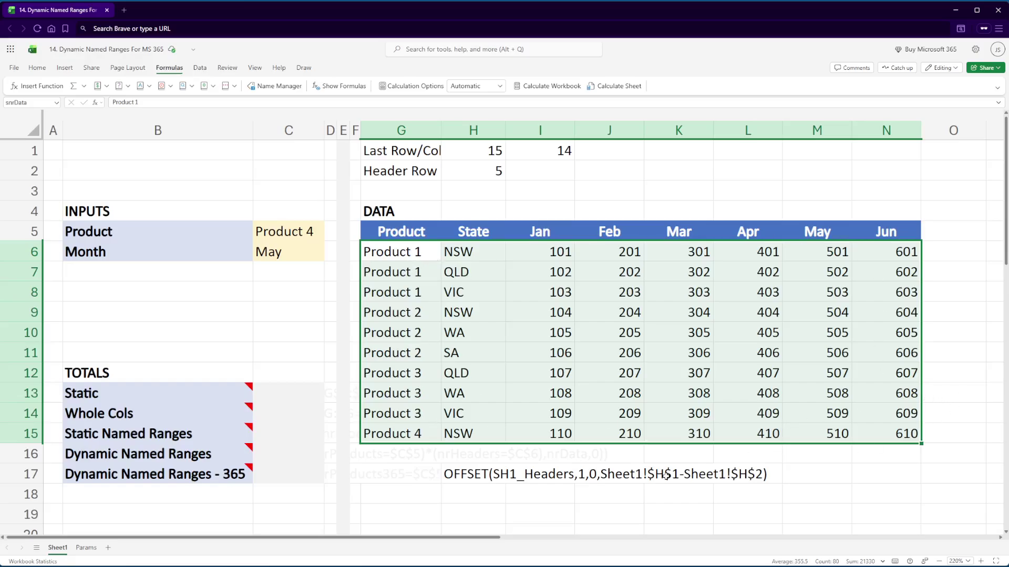
- Copy the OFFSET formula from H17 with a leading equals sign added, and discard the cell edit
{"action": "left_click", "coordinate": [464, 479]}
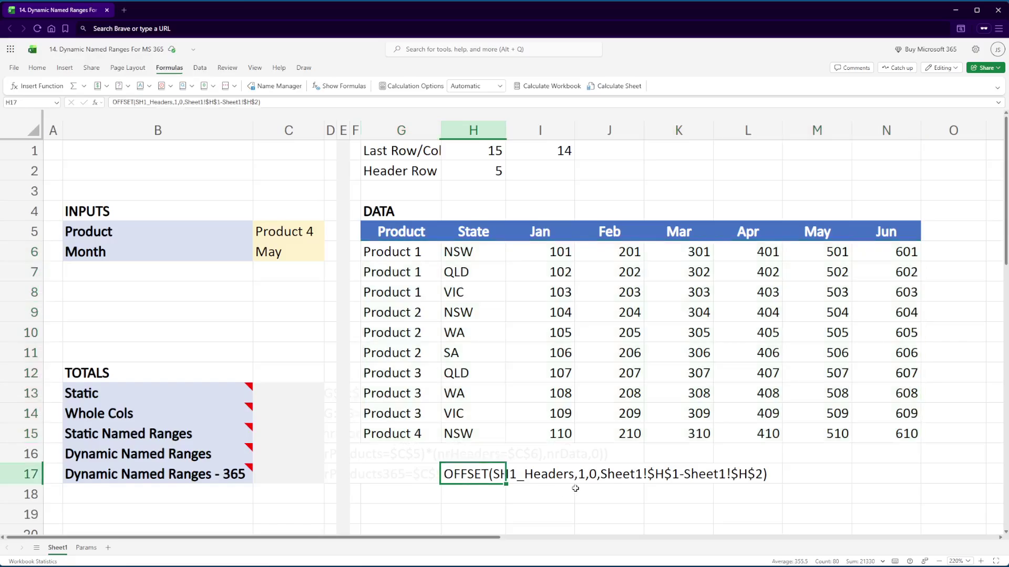
{"action": "key", "text": "F2"}
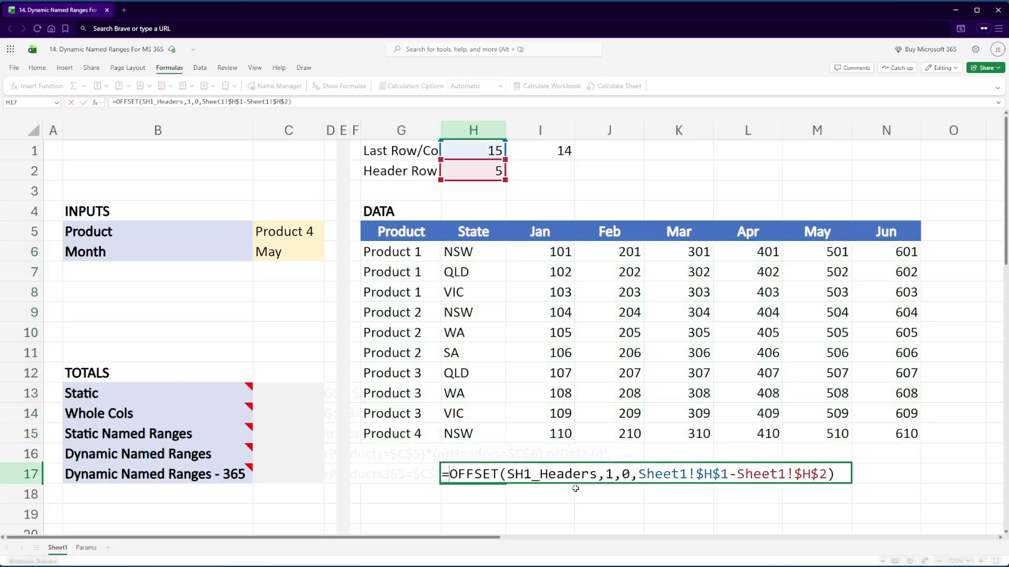
{"action": "key", "text": "ctrl+a"}
{"action": "key", "text": "ctrl+c"}
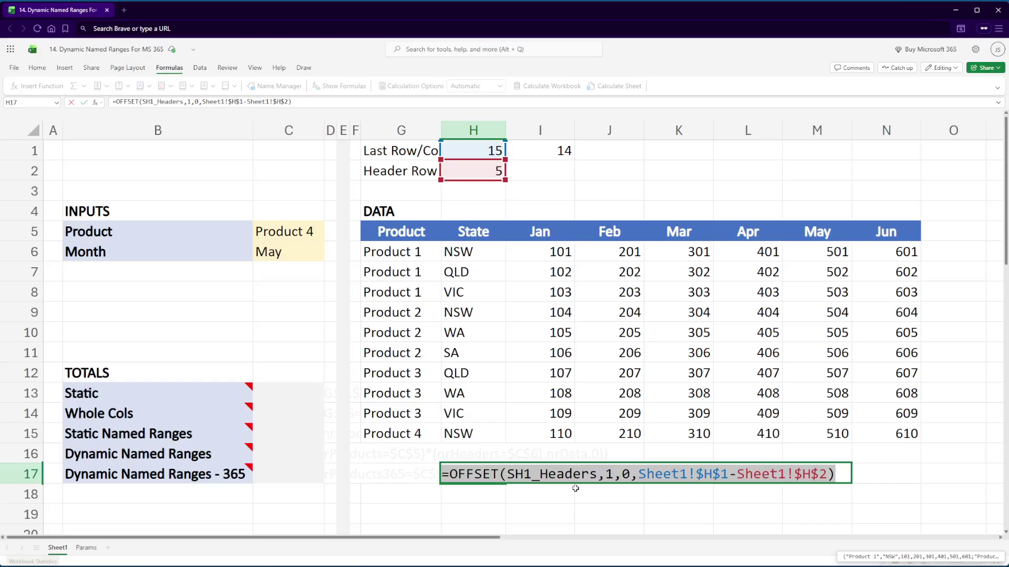
{"action": "key", "text": "Escape"}
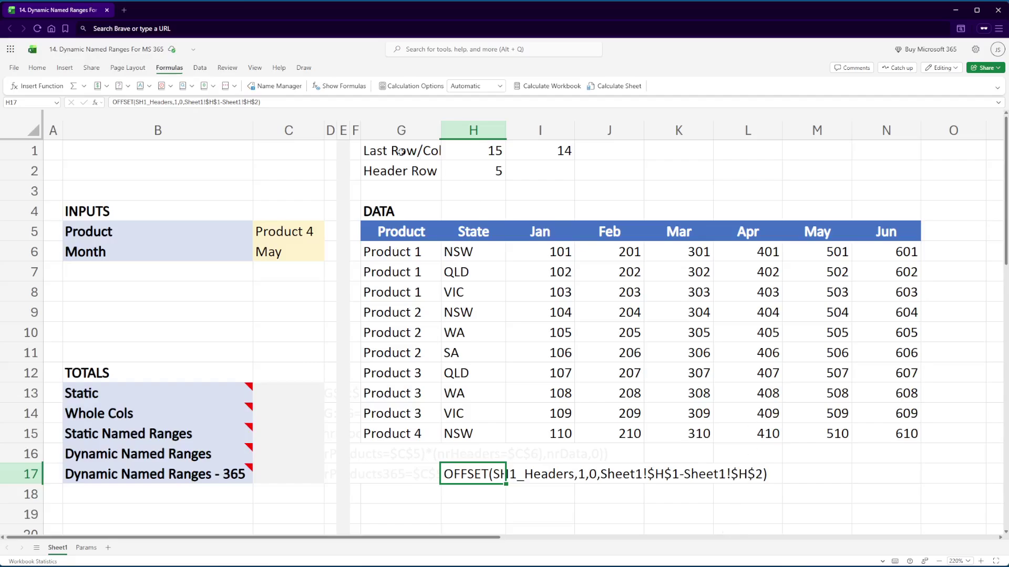
- Create the name SH1_Data referring to =OFFSET(SH1_Headers,1,0,Sheet1!$H$1-Sheet1!$H$2), and clear the formula text from H17
{"action": "left_click", "coordinate": [275, 86]}
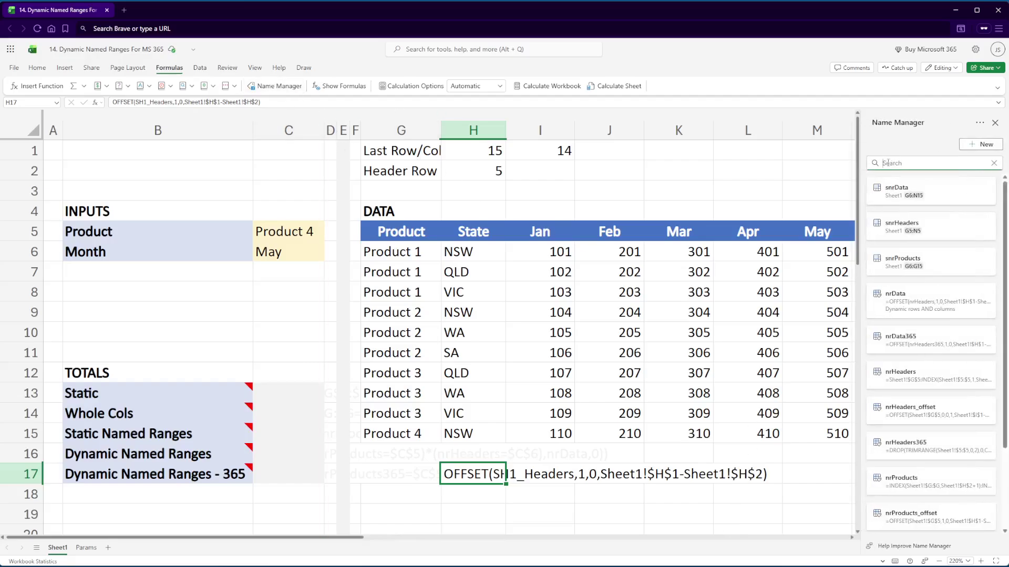
{"action": "left_click", "coordinate": [975, 145]}
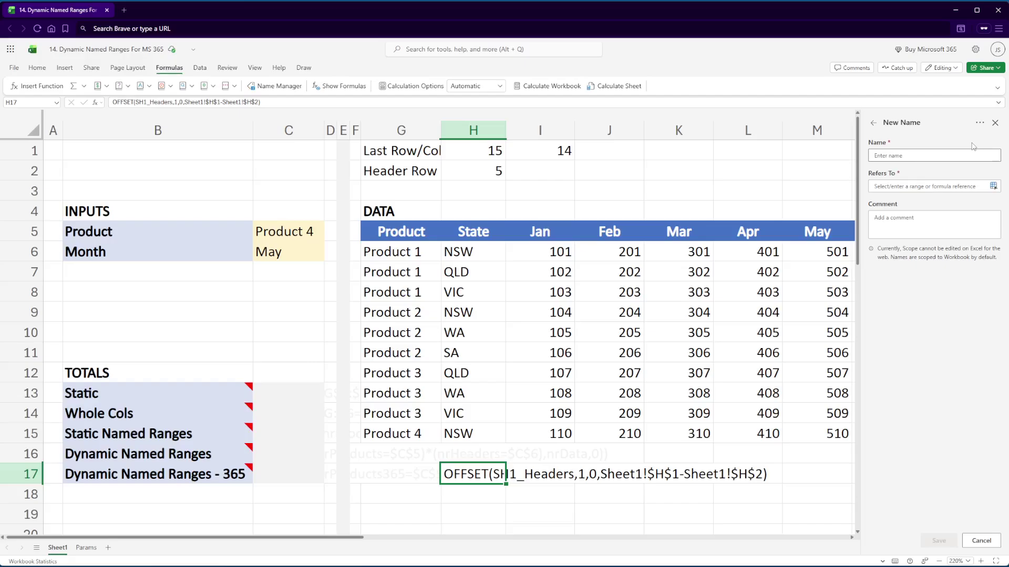
{"action": "type", "text": "SH1_Data"}
{"action": "key", "text": "Tab"}
{"action": "key", "text": "ctrl+v"}
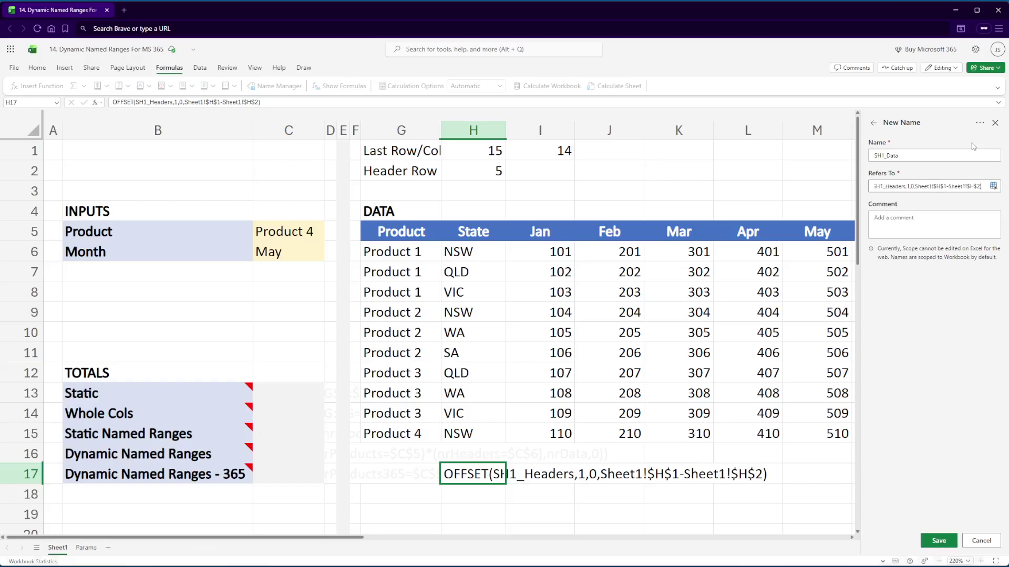
{"action": "left_click", "coordinate": [938, 541]}
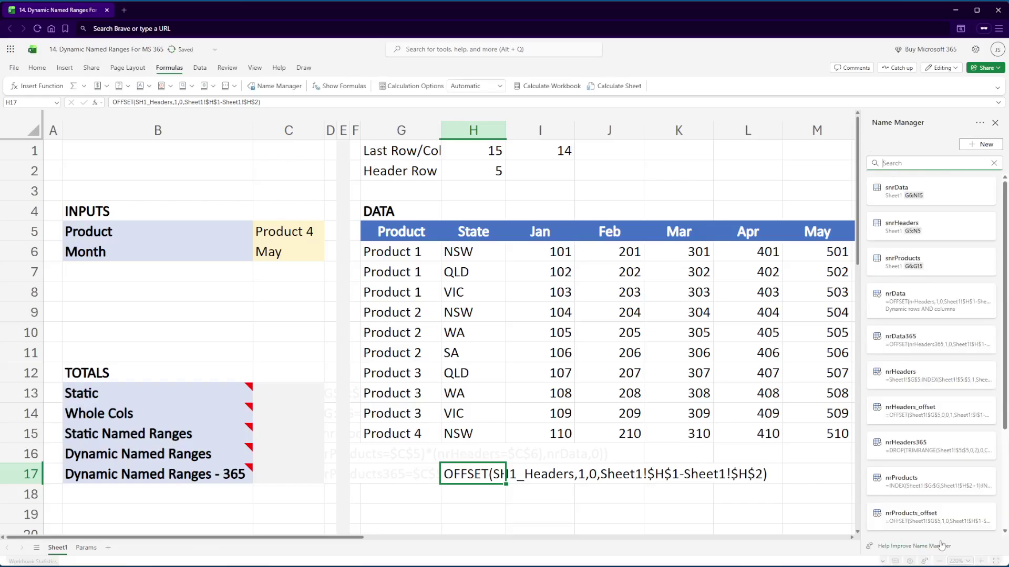
{"action": "left_click", "coordinate": [994, 123]}
{"action": "key", "text": "Escape"}
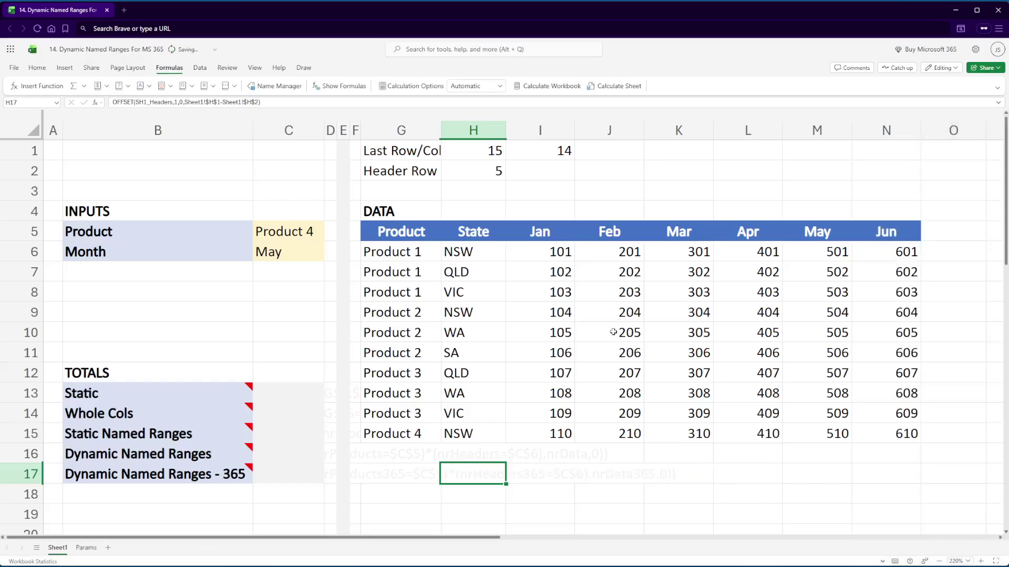
- Enter =SH1_Data in P6 to spill the data range beside the table
{"action": "key", "text": "Up"}
{"action": "key", "text": "Up"}
{"action": "key", "text": "Up"}
{"action": "key", "text": "Up"}
{"action": "key", "text": "Up"}
{"action": "key", "text": "Up"}
{"action": "key", "text": "Up"}
{"action": "key", "text": "Up"}
{"action": "key", "text": "Up"}
{"action": "key", "text": "Up"}
{"action": "key", "text": "Up"}
{"action": "key", "text": "Up"}
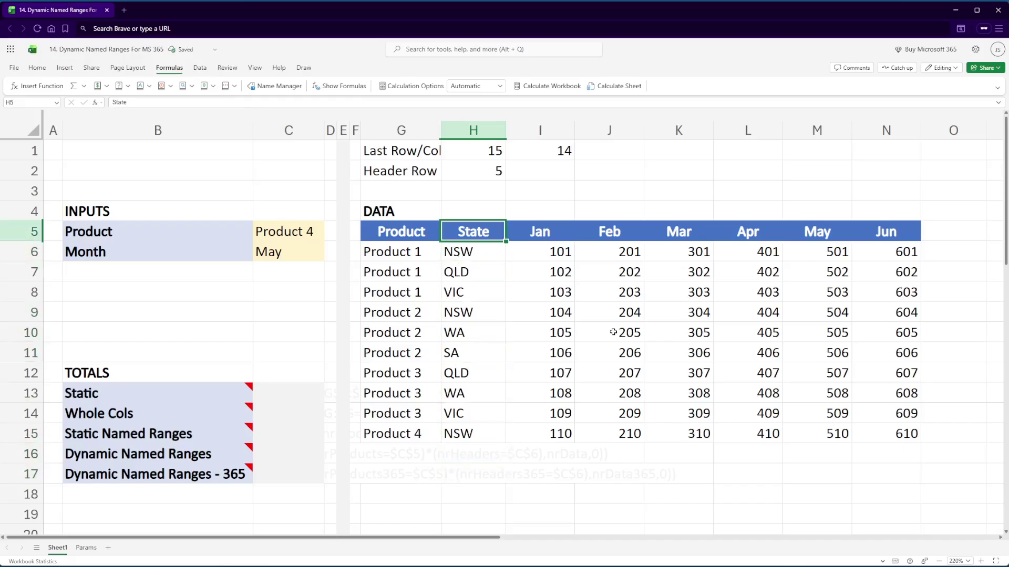
{"action": "key", "text": "Right"}
{"action": "key", "text": "Right"}
{"action": "key", "text": "Right"}
{"action": "key", "text": "Right"}
{"action": "key", "text": "Right"}
{"action": "key", "text": "Right"}
{"action": "key", "text": "Right"}
{"action": "key", "text": "Right"}
{"action": "key", "text": "Right"}
{"action": "key", "text": "Down"}
{"action": "key", "text": "Left"}
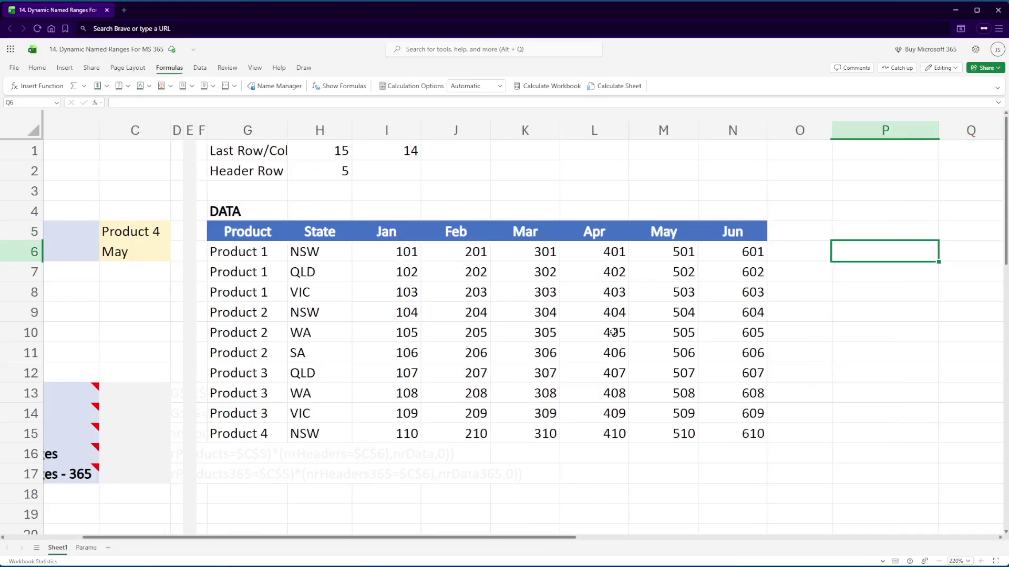
{"action": "key", "text": "Right"}
{"action": "key", "text": "Right"}
{"action": "key", "text": "Right"}
{"action": "key", "text": "Right"}
{"action": "key", "text": "Left"}
{"action": "key", "text": "Left"}
{"action": "key", "text": "Left"}
{"action": "key", "text": "Left"}
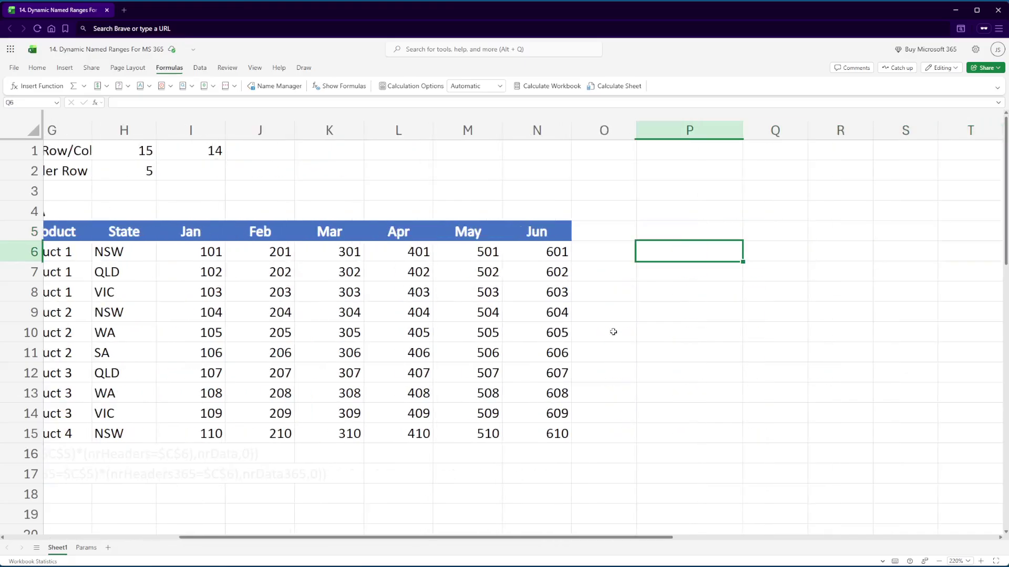
{"action": "type", "text": "=sh1"}
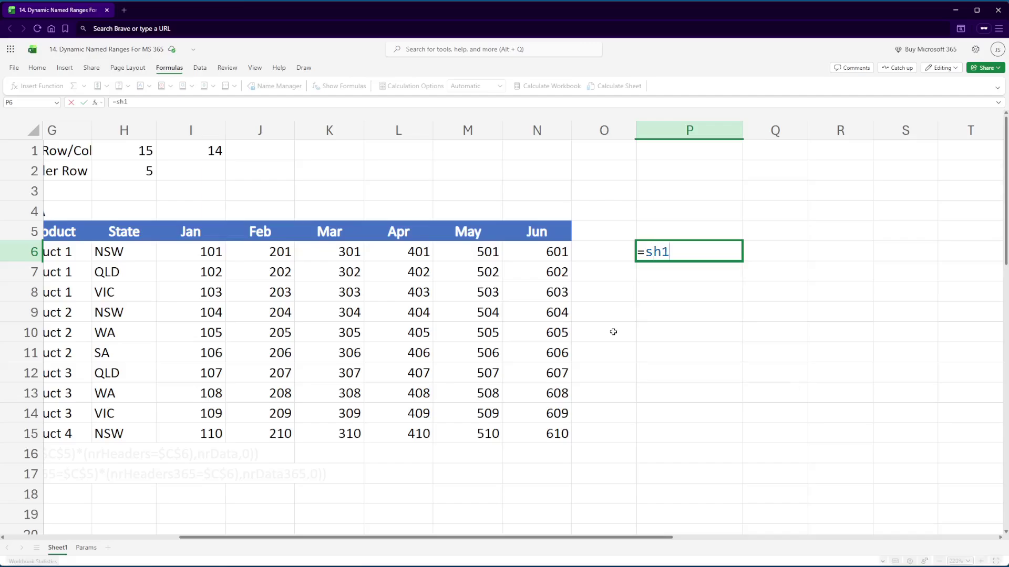
{"action": "type", "text": "_data"}
{"action": "key", "text": "Return"}
- Check the spilled data range along row 6 from P6 across to column W
{"action": "key", "text": "Up"}
{"action": "key", "text": "Right"}
{"action": "key", "text": "Right"}
{"action": "key", "text": "Right"}
{"action": "key", "text": "Right"}
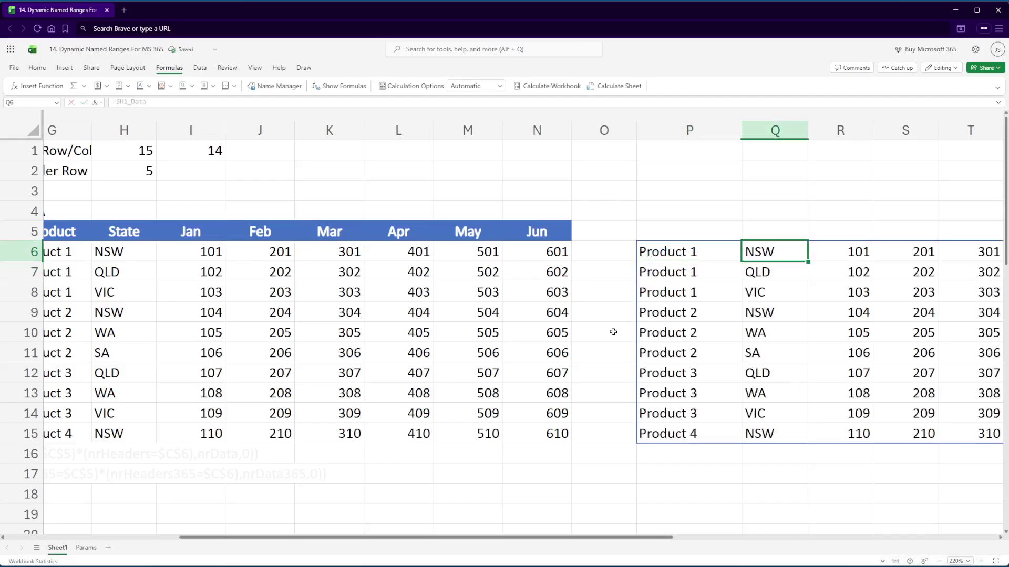
{"action": "key", "text": "Right"}
{"action": "key", "text": "Right"}
{"action": "key", "text": "Right"}
{"action": "key", "text": "Right"}
{"action": "key", "text": "Left"}
{"action": "key", "text": "Left"}
{"action": "key", "text": "Left"}
{"action": "key", "text": "Left"}
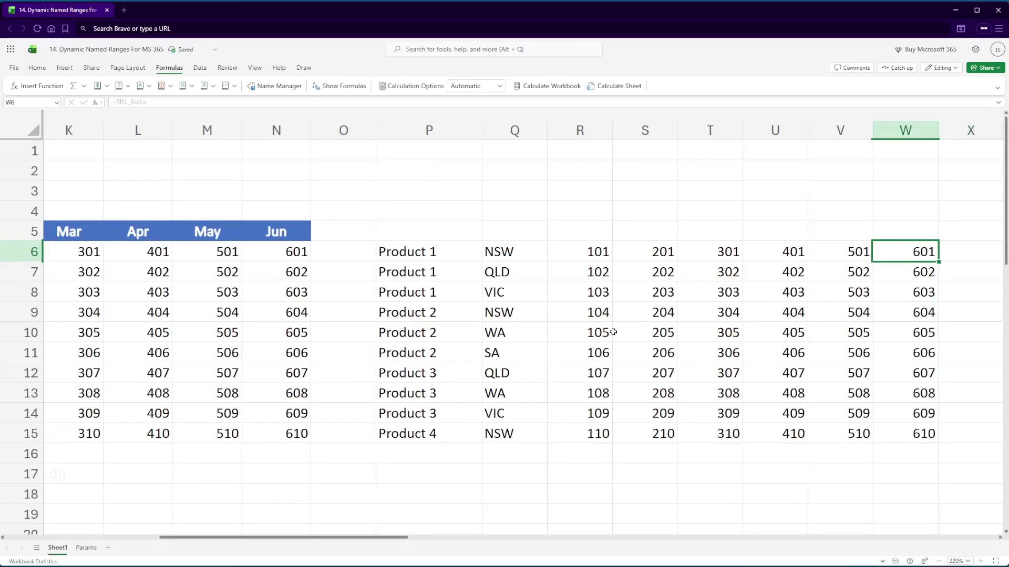
- Add a Jul header in O5, directly after the Jun column, to test the data range's expansion
{"action": "key", "text": "Left"}
{"action": "key", "text": "Left"}
{"action": "key", "text": "Left"}
{"action": "key", "text": "Left"}
{"action": "key", "text": "Left"}
{"action": "key", "text": "Up"}
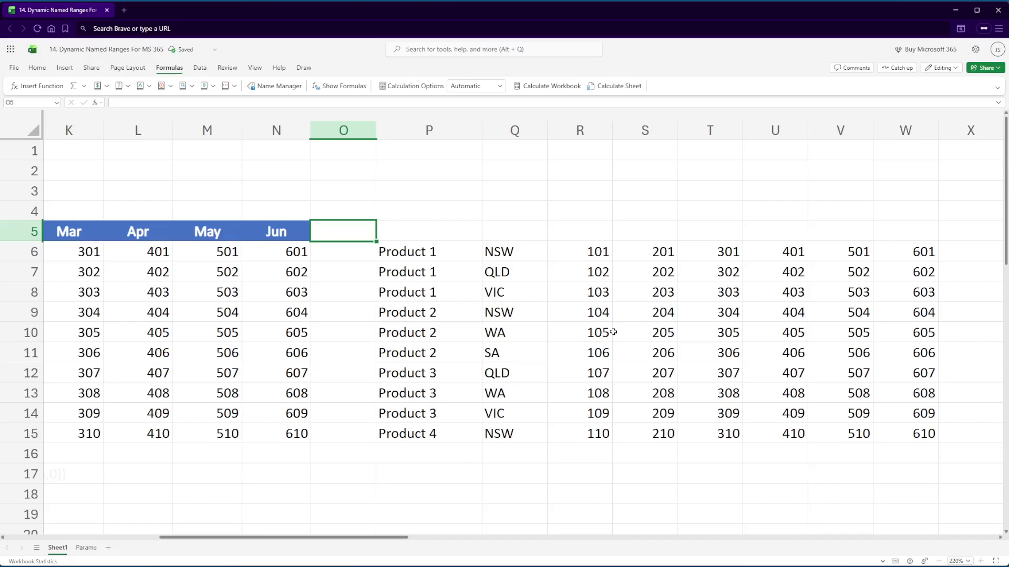
{"action": "type", "text": "Jul"}
{"action": "key", "text": "Return"}
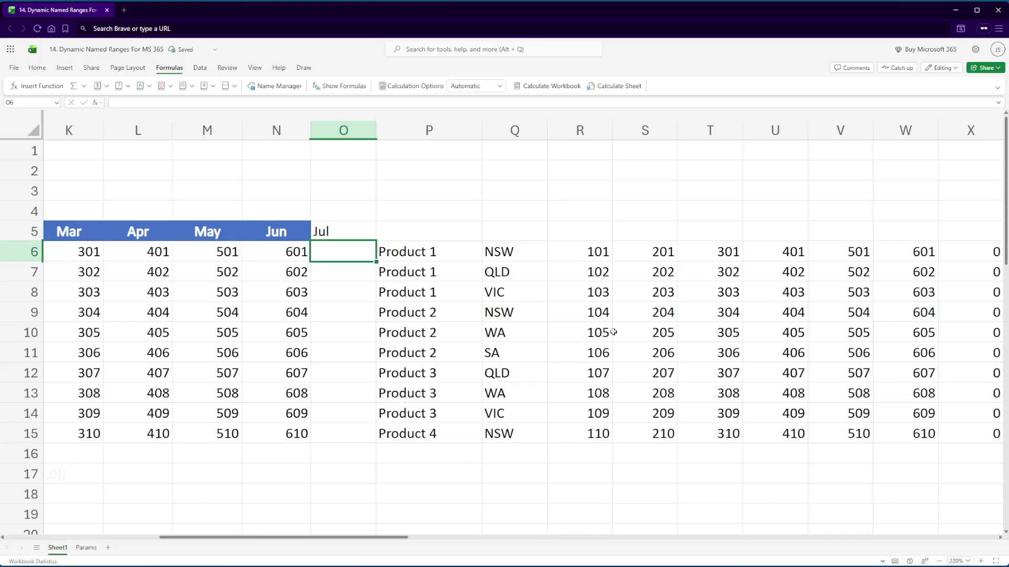
- Enter 701 in O6 under Jul and check the spilled range across to X6
{"action": "type", "text": "701"}
{"action": "key", "text": "Right"}
{"action": "key", "text": "Right"}
{"action": "key", "text": "Right"}
{"action": "key", "text": "Right"}
{"action": "key", "text": "Right"}
{"action": "key", "text": "Right"}
{"action": "key", "text": "Right"}
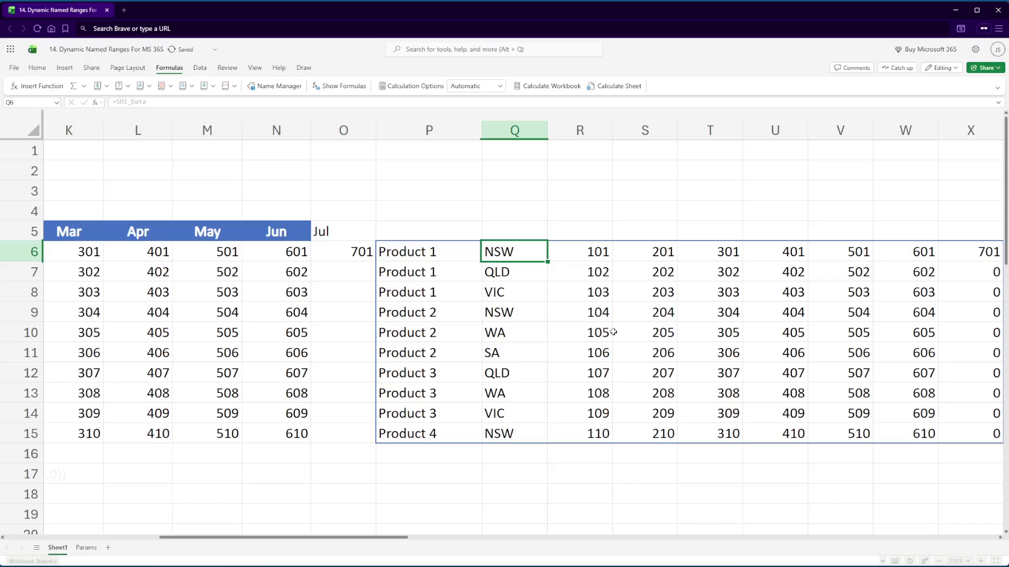
{"action": "key", "text": "Right"}
{"action": "key", "text": "Right"}
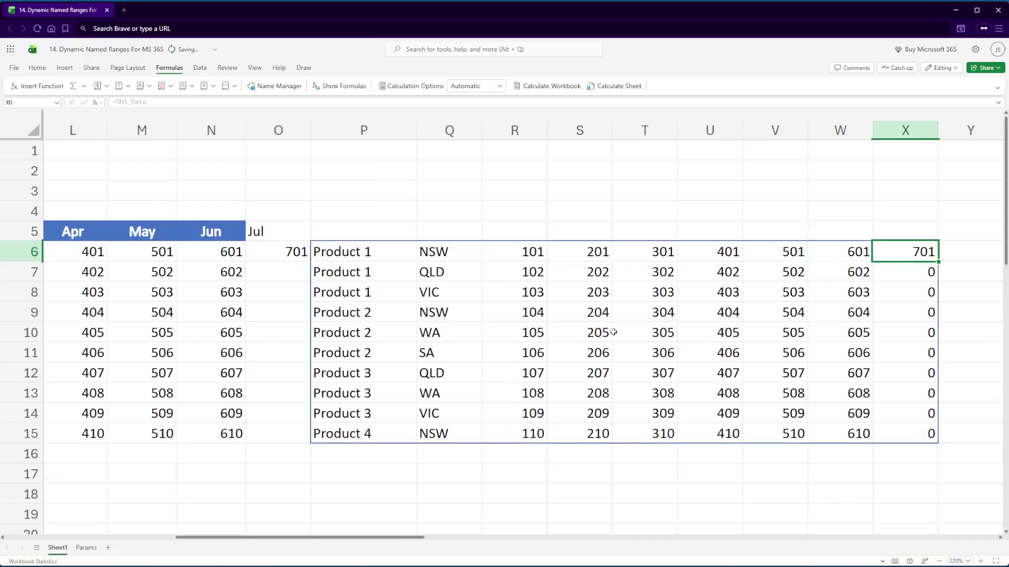
- Undo the 701 value and the Jul header entries in column O
{"action": "key", "text": "ctrl+z"}
{"action": "key", "text": "ctrl+z"}
{"action": "key", "text": "Left"}
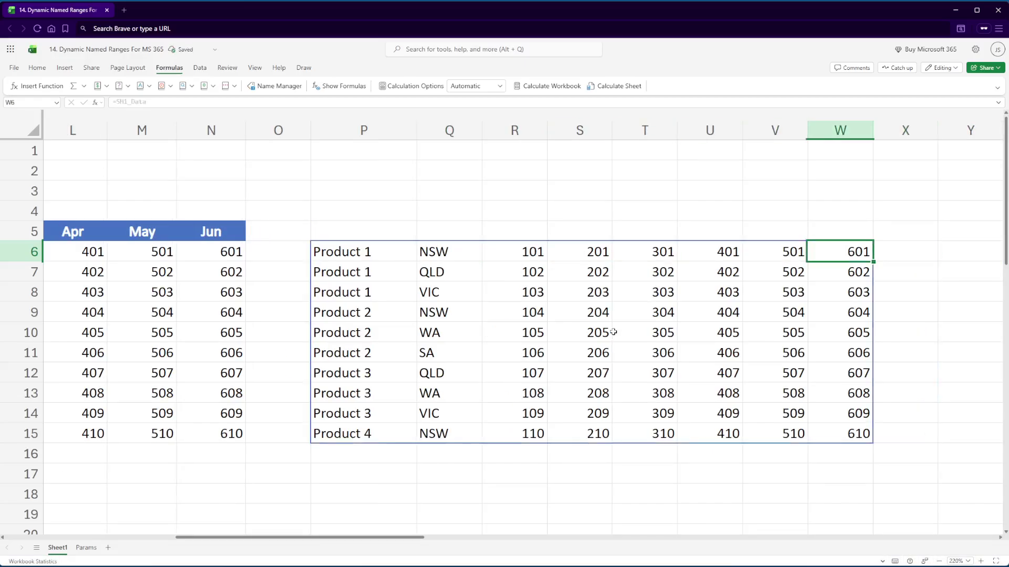
- Clear the test =SH1_Data formula from P6 and go back to the data table
{"action": "key", "text": "Home"}
{"action": "key", "text": "Right"}
{"action": "key", "text": "Right"}
{"action": "key", "text": "Right"}
{"action": "key", "text": "Right"}
{"action": "key", "text": "Right"}
{"action": "key", "text": "Right"}
{"action": "key", "text": "Right"}
{"action": "key", "text": "Right"}
{"action": "key", "text": "Right"}
{"action": "key", "text": "Right"}
{"action": "key", "text": "Right"}
{"action": "key", "text": "Right"}
{"action": "key", "text": "Right"}
{"action": "key", "text": "Right"}
{"action": "key", "text": "Right"}
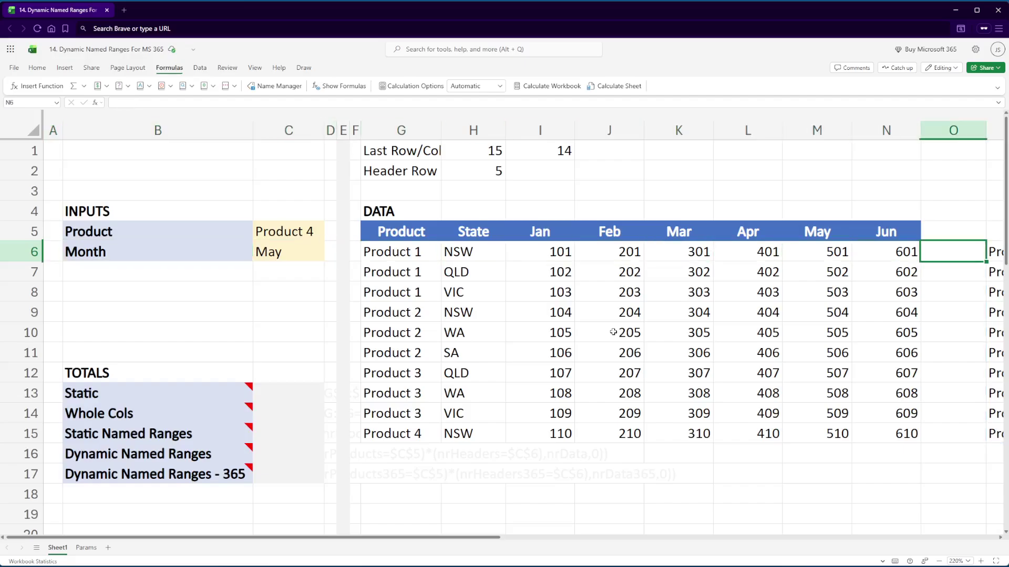
{"action": "key", "text": "Left"}
{"action": "key", "text": "Left"}
{"action": "key", "text": "Left"}
{"action": "key", "text": "Left"}
{"action": "key", "text": "Left"}
{"action": "key", "text": "Left"}
{"action": "key", "text": "Left"}
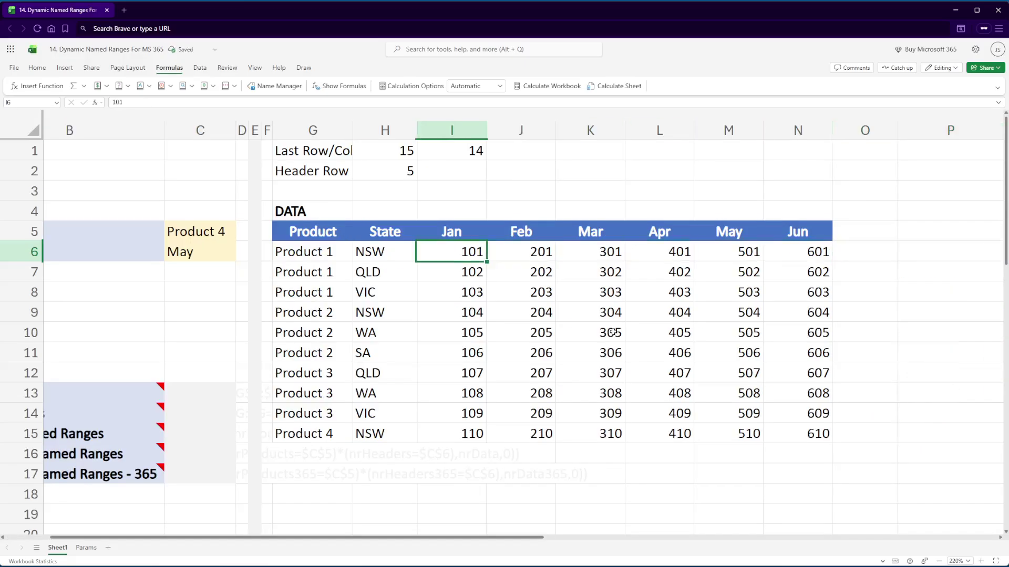
{"action": "left_click_drag", "start_coordinate": [402, 541], "coordinate": [361, 540]}
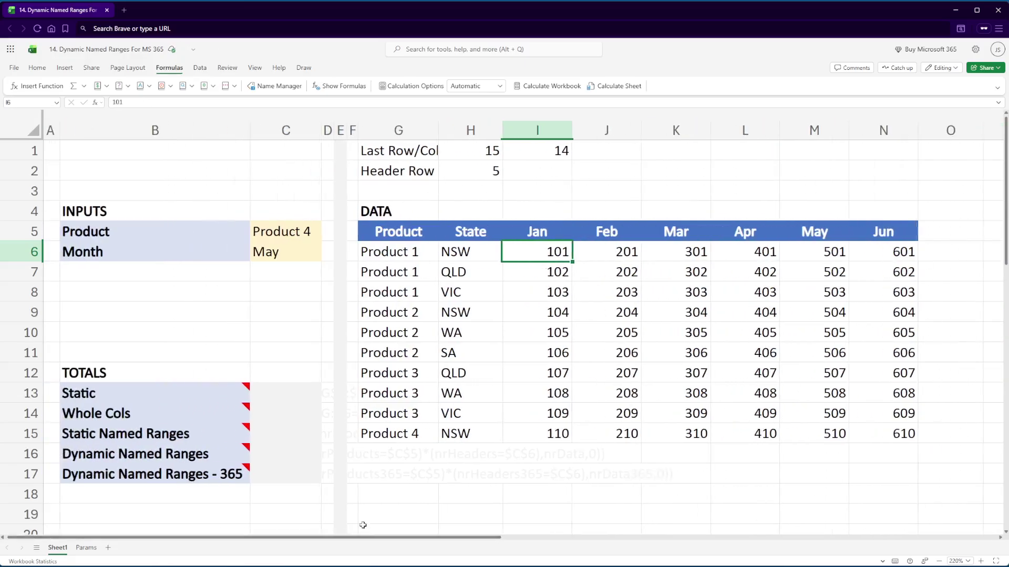
- Review the LOOKUP formulas for the last row in H1 and the last column in I1
{"action": "left_click", "coordinate": [403, 154]}
{"action": "left_click", "coordinate": [482, 157]}
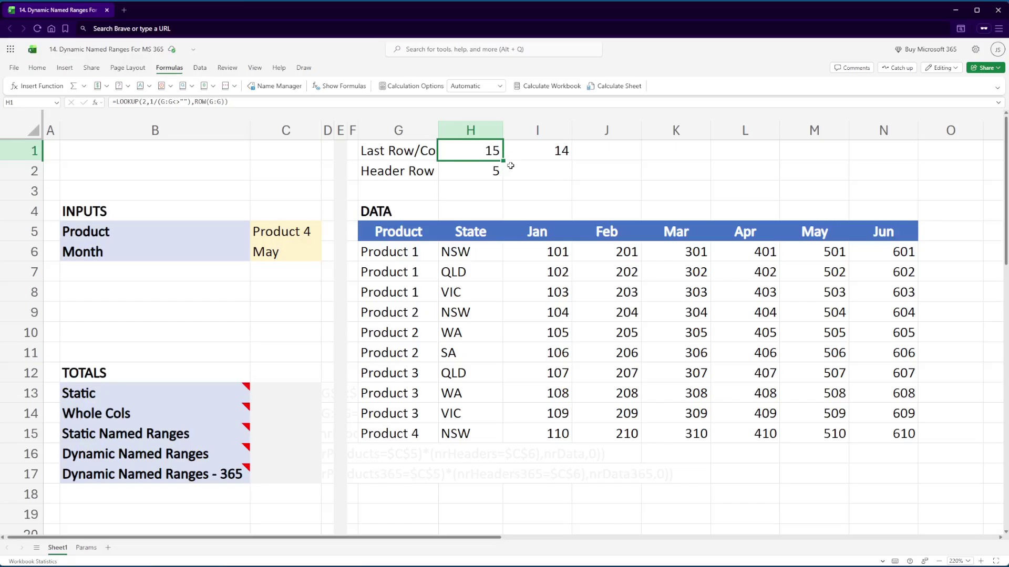
{"action": "key", "text": "F2"}
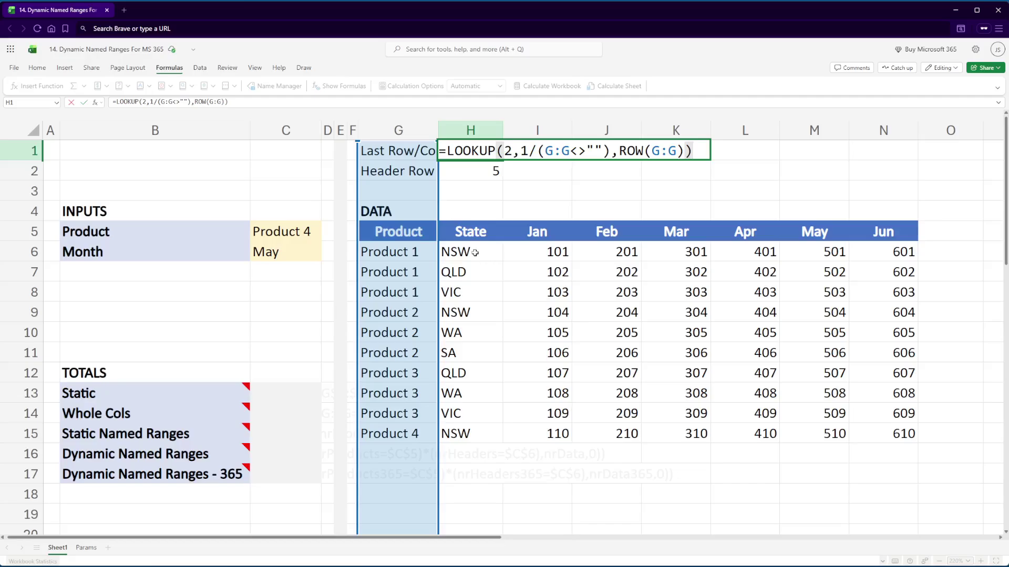
{"action": "key", "text": "Escape"}
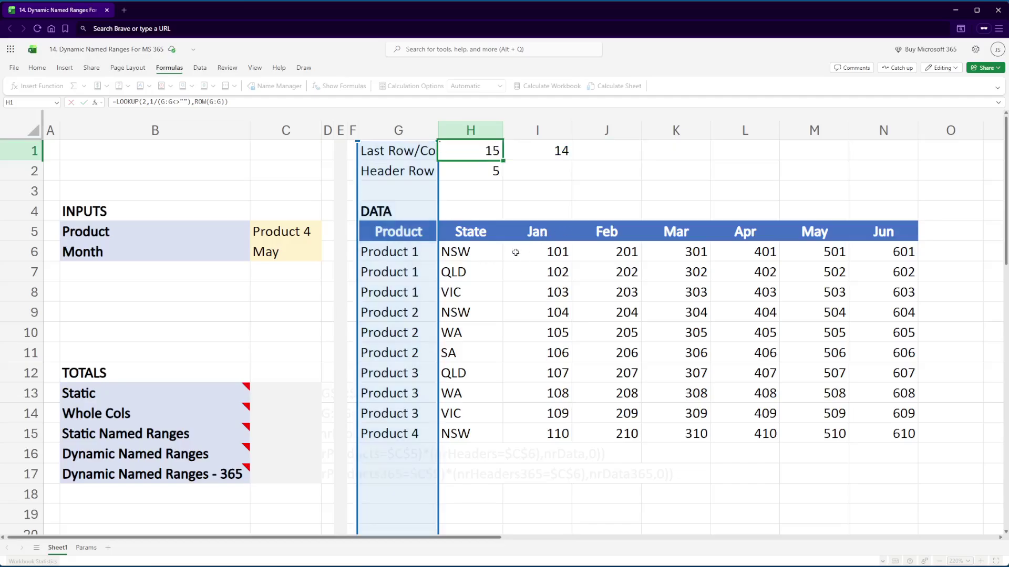
{"action": "left_click", "coordinate": [534, 153]}
{"action": "key", "text": "F2"}
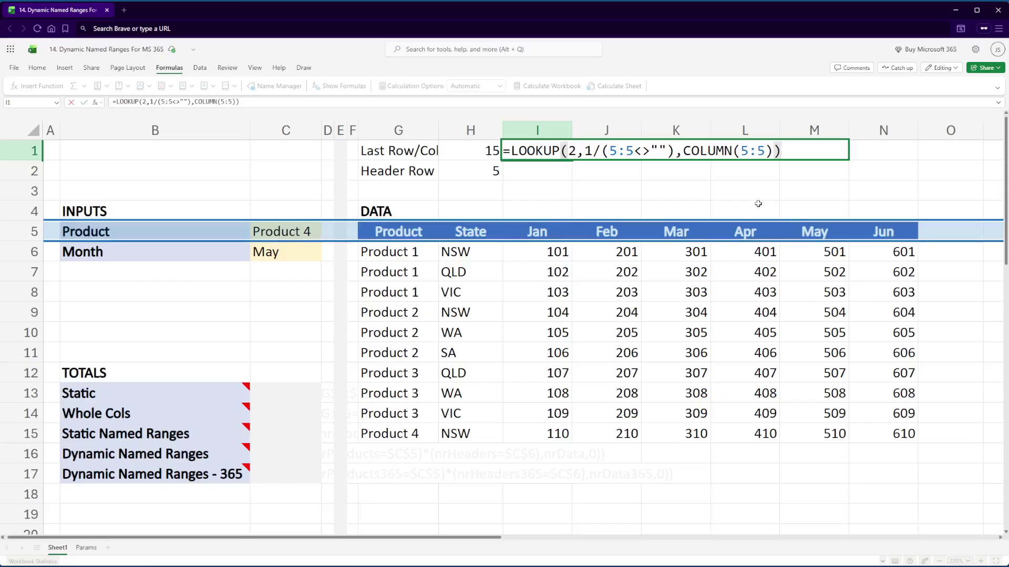
{"action": "left_click", "coordinate": [400, 415]}
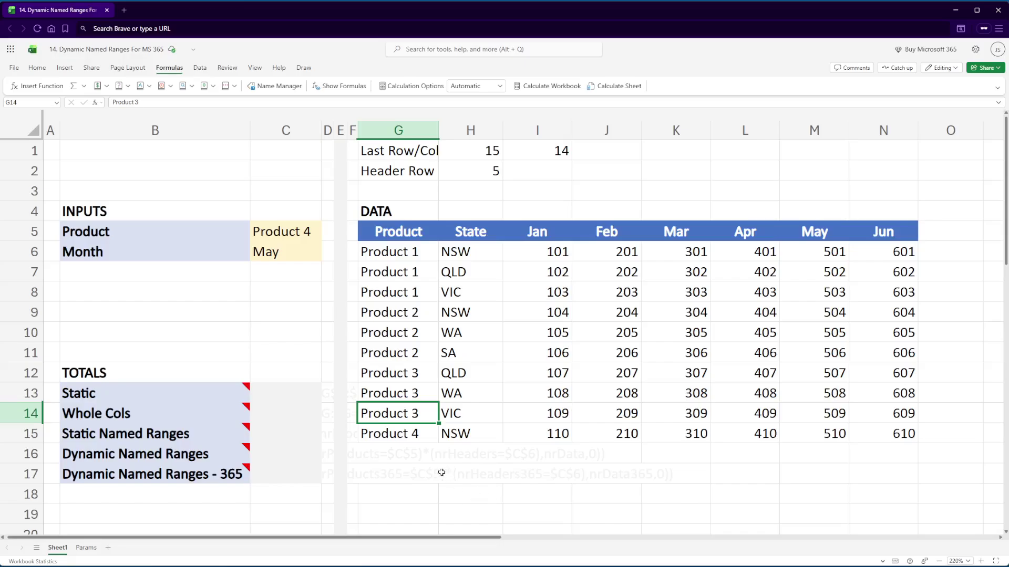
- Copy the SUM(IF) formula text from C17 into H17 and strip its leading apostrophe and equals sign
{"action": "double_click", "coordinate": [300, 472]}
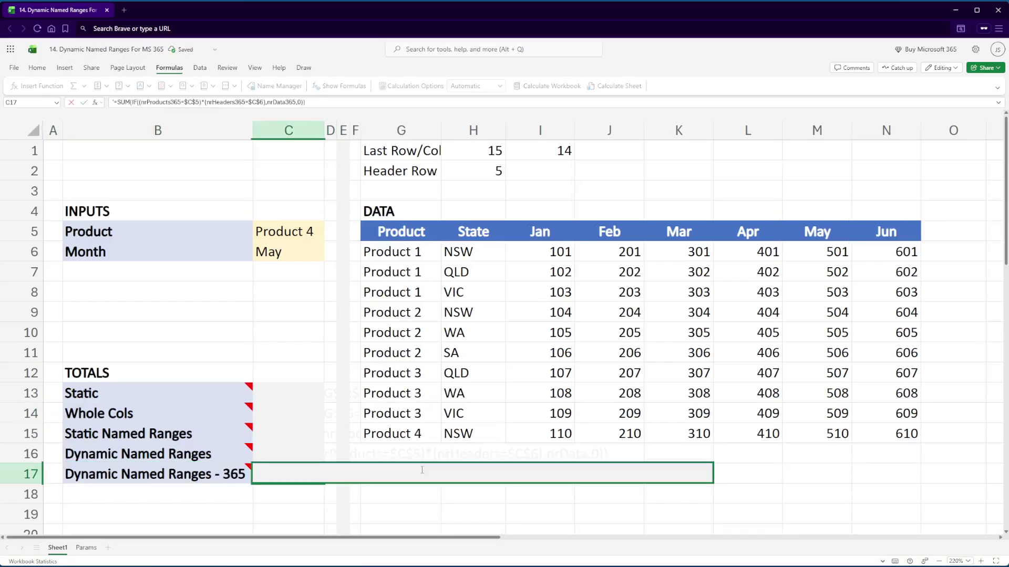
{"action": "key", "text": "ctrl+a"}
{"action": "key", "text": "ctrl+c"}
{"action": "key", "text": "Escape"}
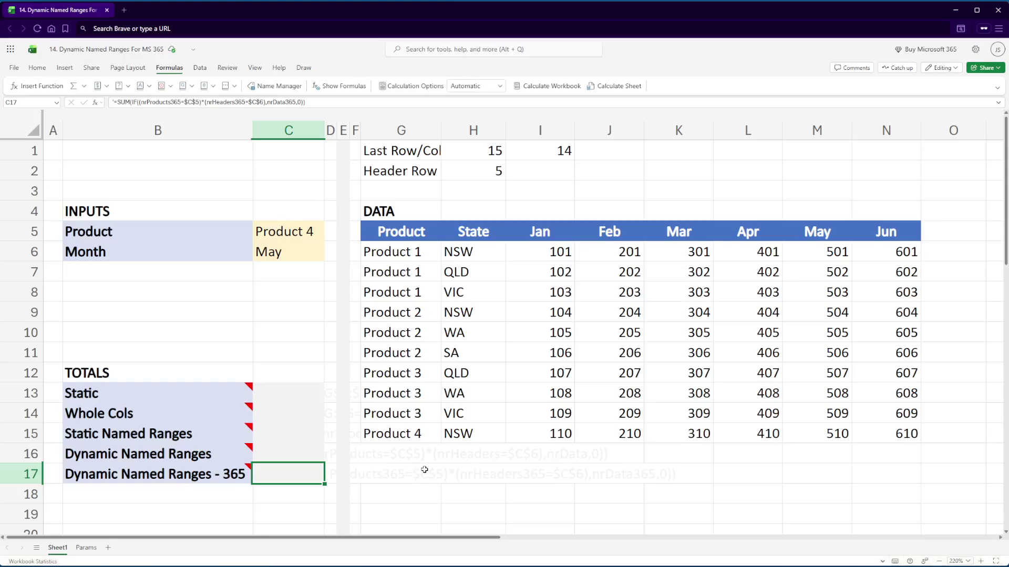
{"action": "left_click", "coordinate": [476, 474]}
{"action": "key", "text": "F2"}
{"action": "key", "text": "ctrl+v"}
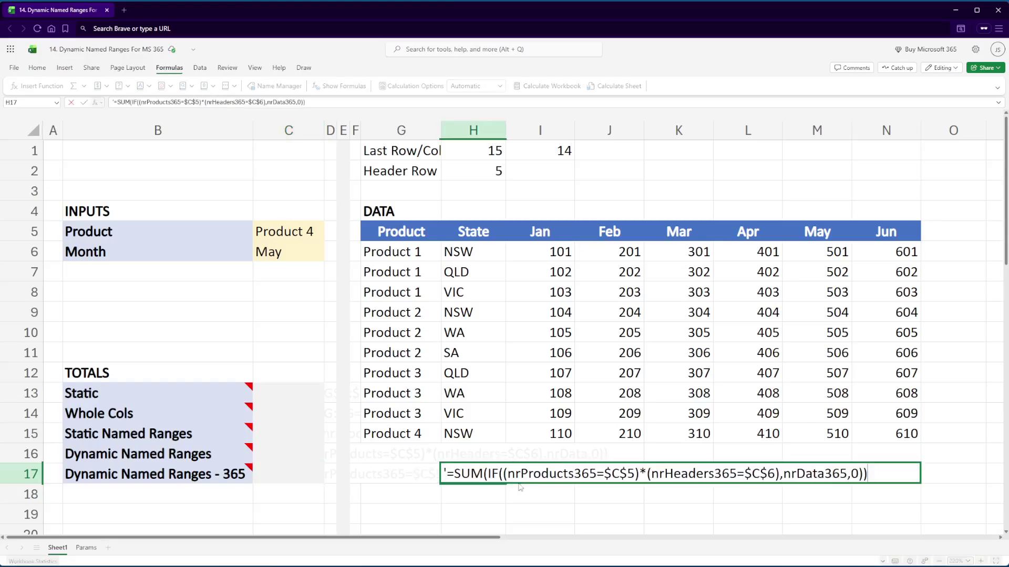
{"action": "key", "text": "Delete"}
{"action": "key", "text": "Delete"}
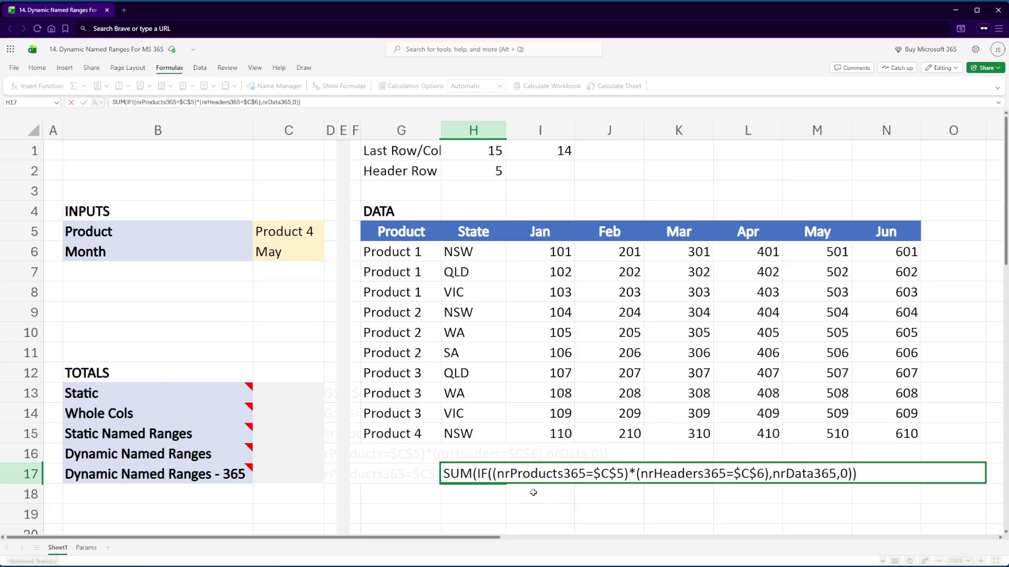
{"action": "scroll", "coordinate": [533, 492], "scroll_direction": "down", "scroll_amount": 3}
{"action": "scroll", "coordinate": [455, 337], "scroll_direction": "up", "scroll_amount": 3}
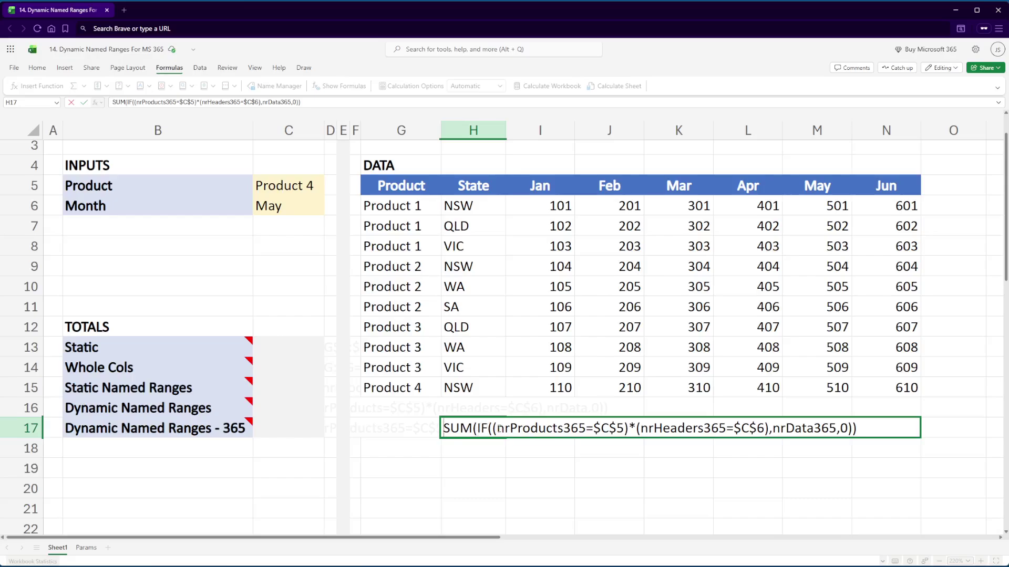
- Replace nrProducts365 with SH1_Products in the H17 formula text
{"action": "left_click_drag", "start_coordinate": [498, 428], "coordinate": [585, 428]}
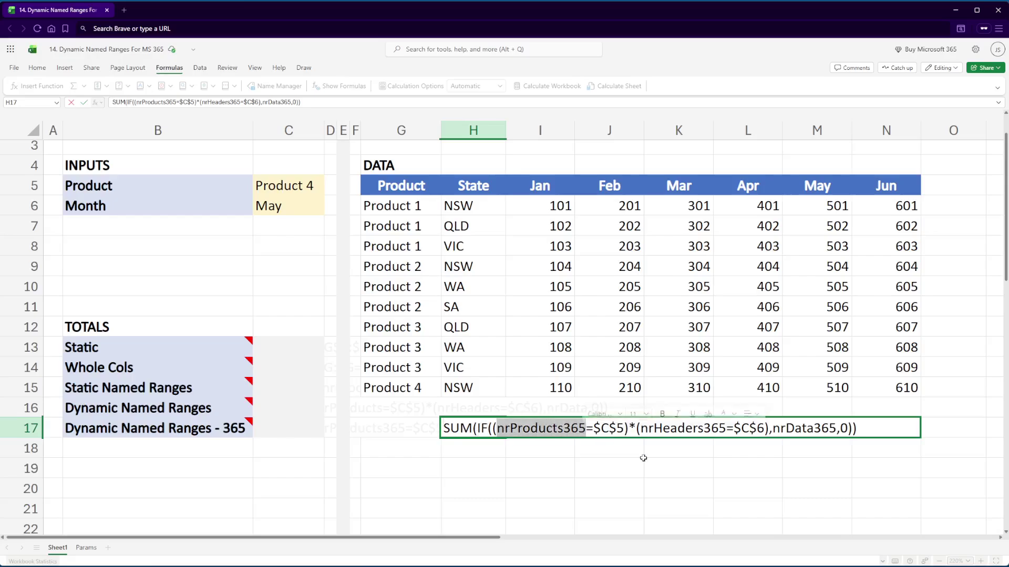
{"action": "type", "text": "nr"}
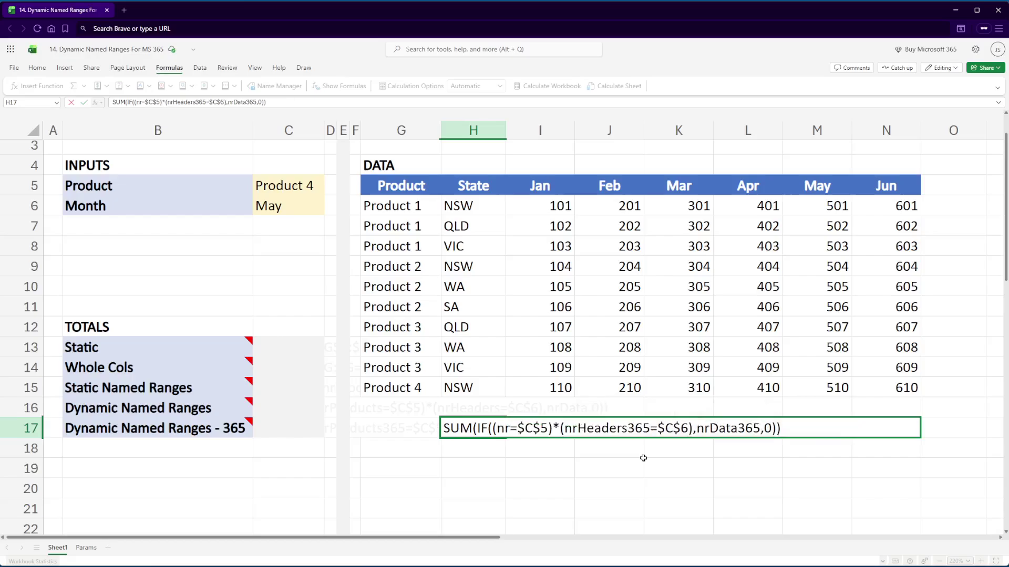
{"action": "key", "text": "BackSpace"}
{"action": "key", "text": "BackSpace"}
{"action": "type", "text": "SH"}
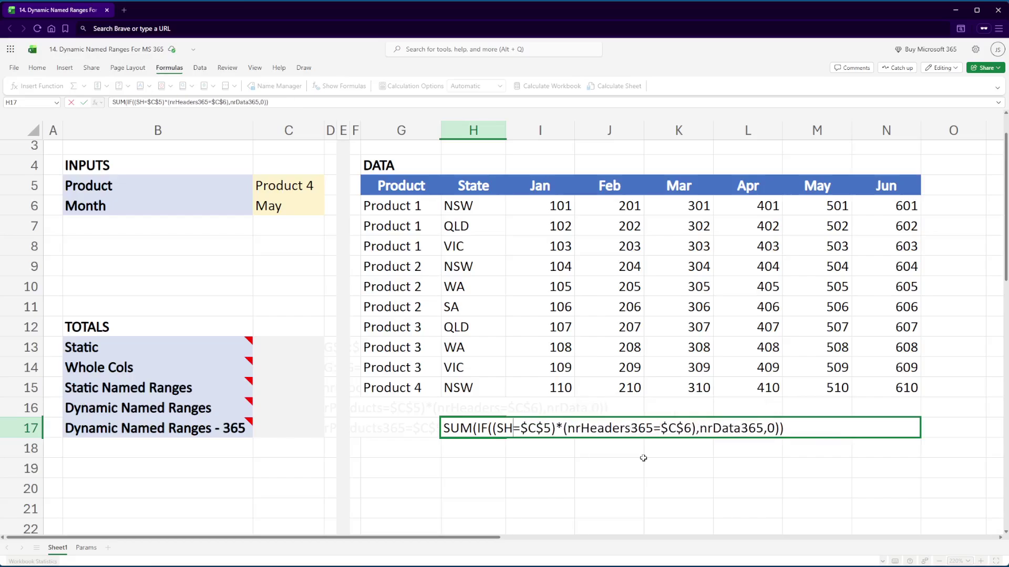
{"action": "type", "text": "1_"}
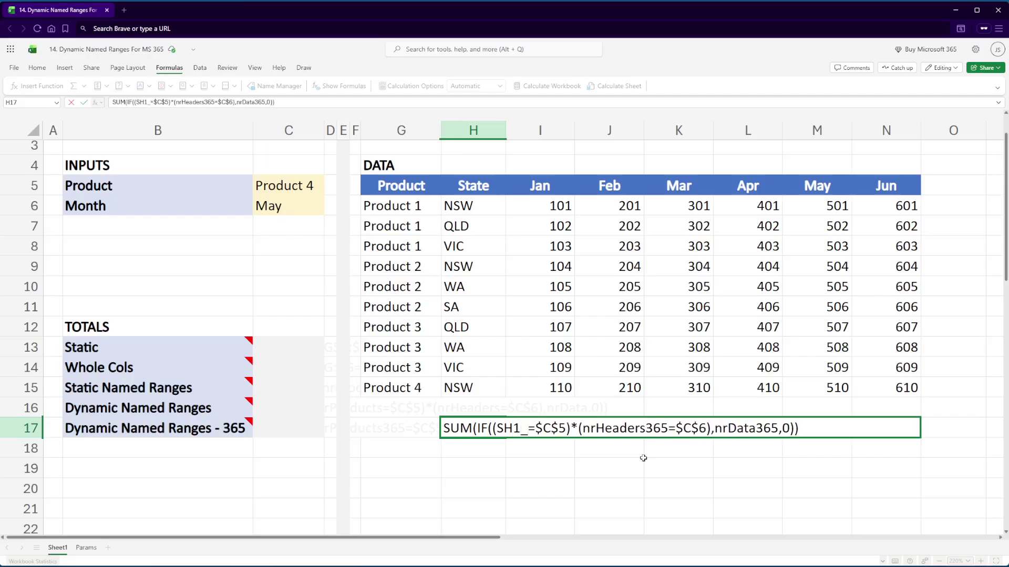
{"action": "type", "text": "Products"}
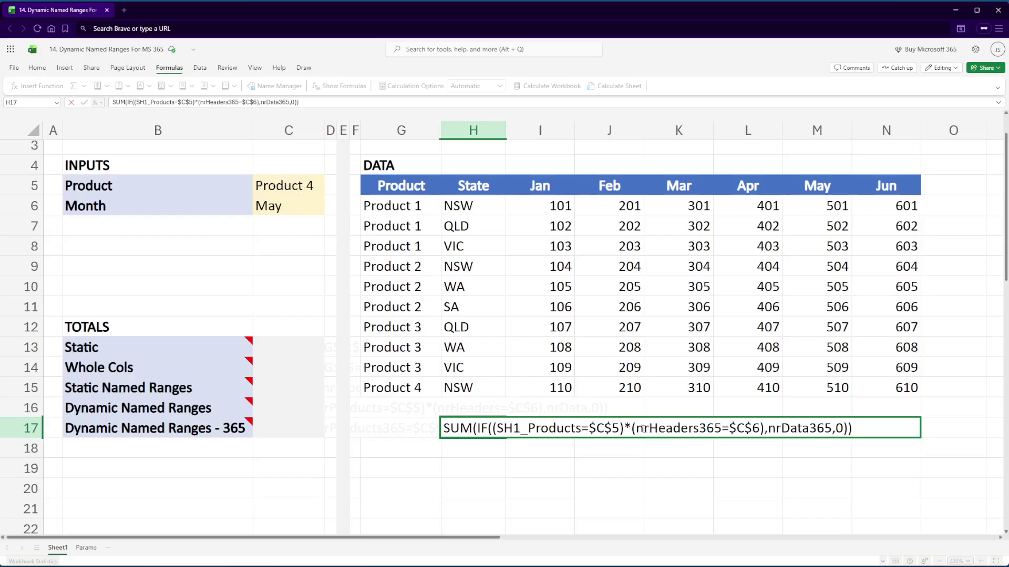
- Replace nrHeaders365 with SH1_Headers in the H17 formula text
{"action": "key", "text": "ctrl+shift+Right"}
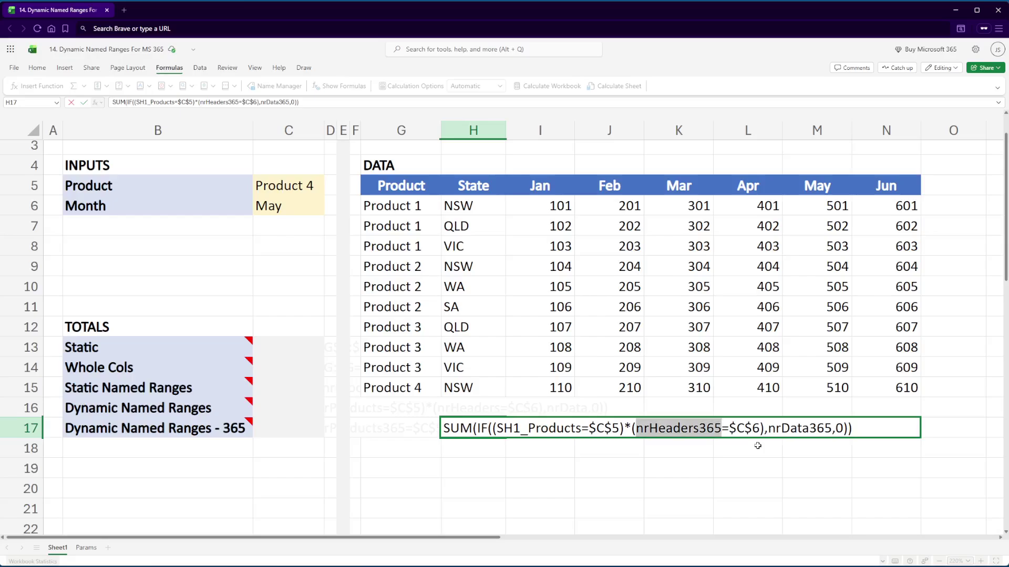
{"action": "type", "text": "SH1_"}
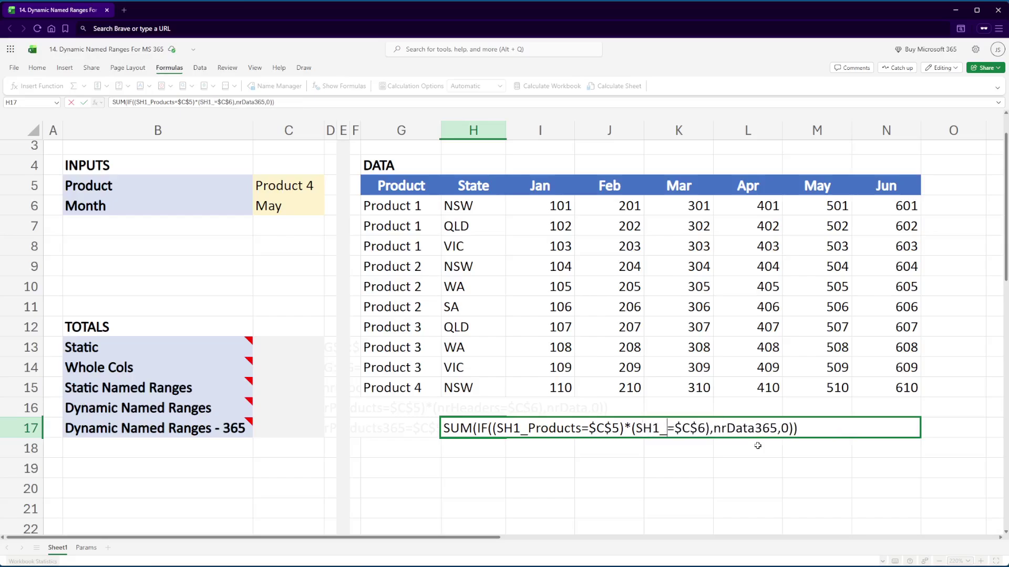
{"action": "type", "text": "Headers"}
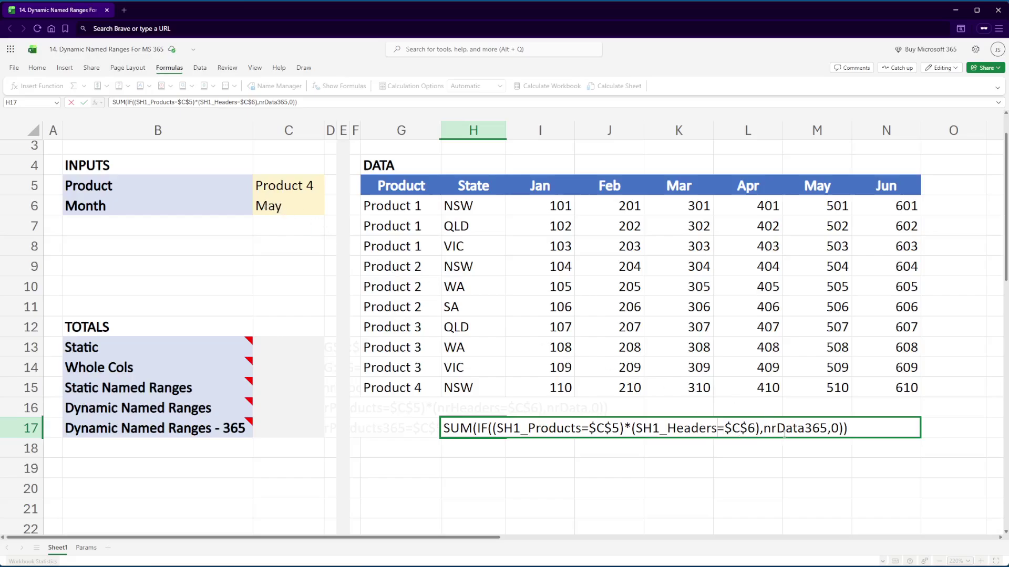
- Replace nrData365 with SH1_Data and enter H17 as =SUM(IF((SH1_Products=$C$5)*(SH1_Headers=$C$6),SH1_Data,0))
{"action": "key", "text": "shift+Right"}
{"action": "key", "text": "shift+Right"}
{"action": "key", "text": "shift+Right"}
{"action": "key", "text": "shift+Right"}
{"action": "key", "text": "shift+Right"}
{"action": "key", "text": "shift+Right"}
{"action": "key", "text": "shift+Right"}
{"action": "key", "text": "shift+Right"}
{"action": "key", "text": "shift+Right"}
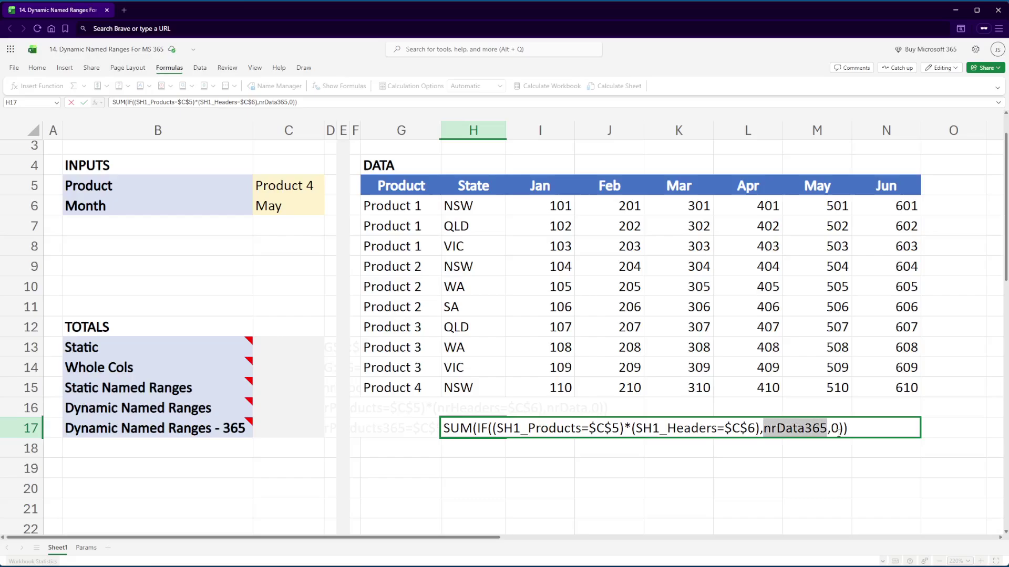
{"action": "type", "text": "SH1_D"}
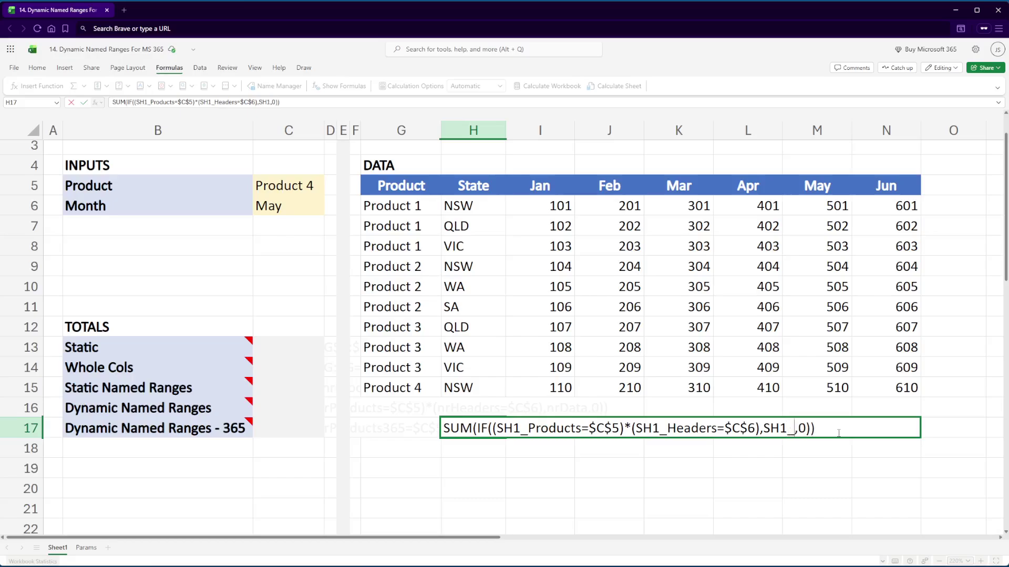
{"action": "type", "text": "ata"}
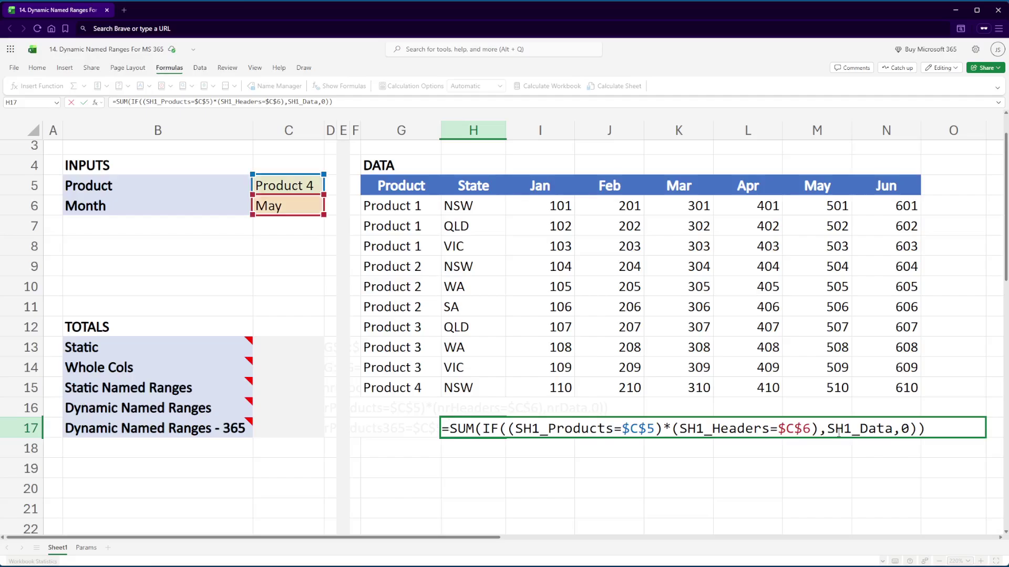
{"action": "key", "text": "Return"}
{"action": "key", "text": "Up"}
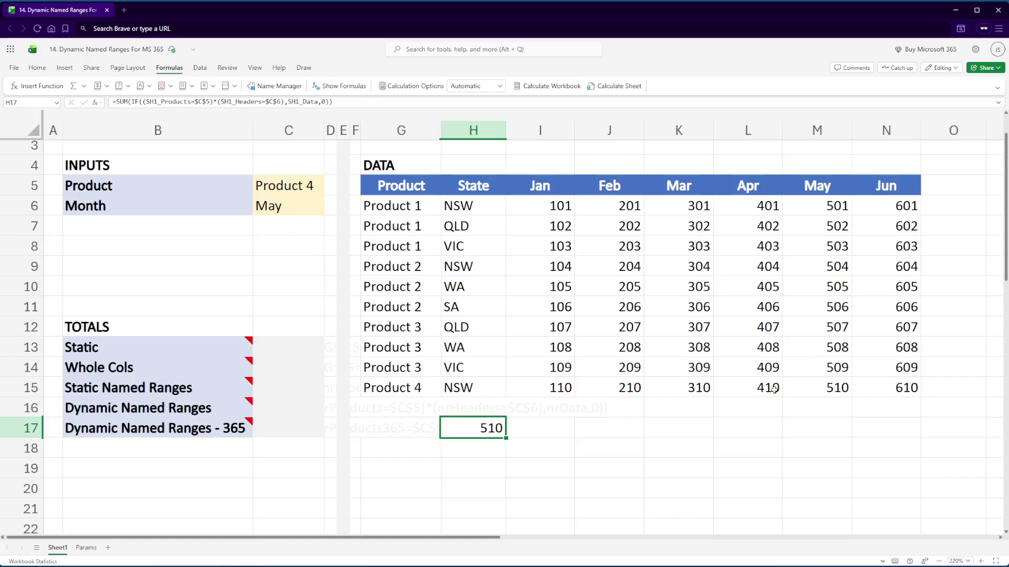
- Check the H17 total against the Product 4 May value, and make C17 a live formula by removing its leading apostrophe
{"action": "left_click", "coordinate": [829, 390]}
{"action": "left_click", "coordinate": [487, 428]}
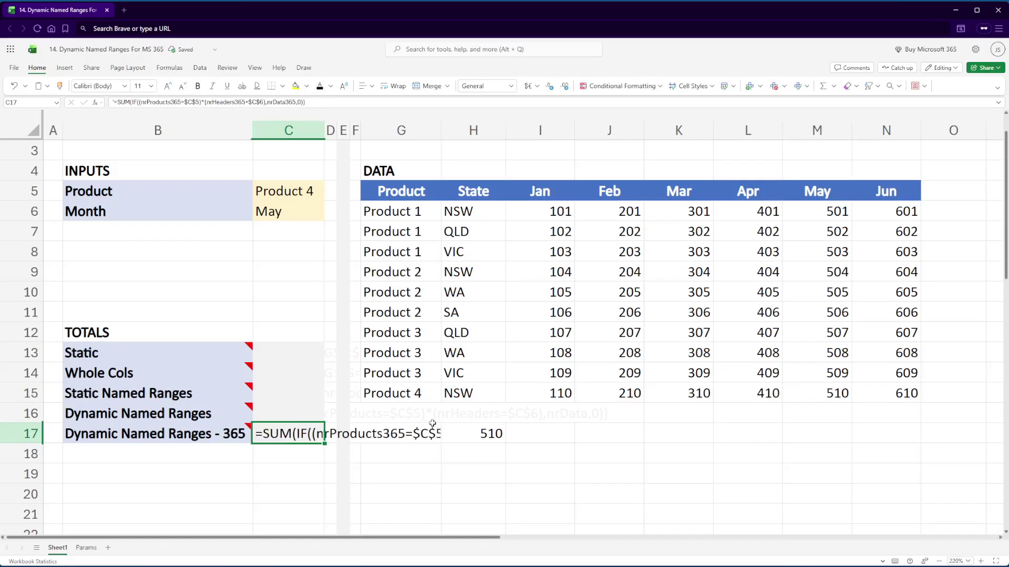
{"action": "key", "text": "F2"}
{"action": "key", "text": "Home"}
{"action": "key", "text": "Delete"}
{"action": "key", "text": "Return"}
- Clear the test SUM(IF) formula from H17
{"action": "key", "text": "Up"}
{"action": "key", "text": "Right"}
{"action": "key", "text": "Right"}
{"action": "key", "text": "Right"}
{"action": "key", "text": "Right"}
{"action": "key", "text": "Right"}
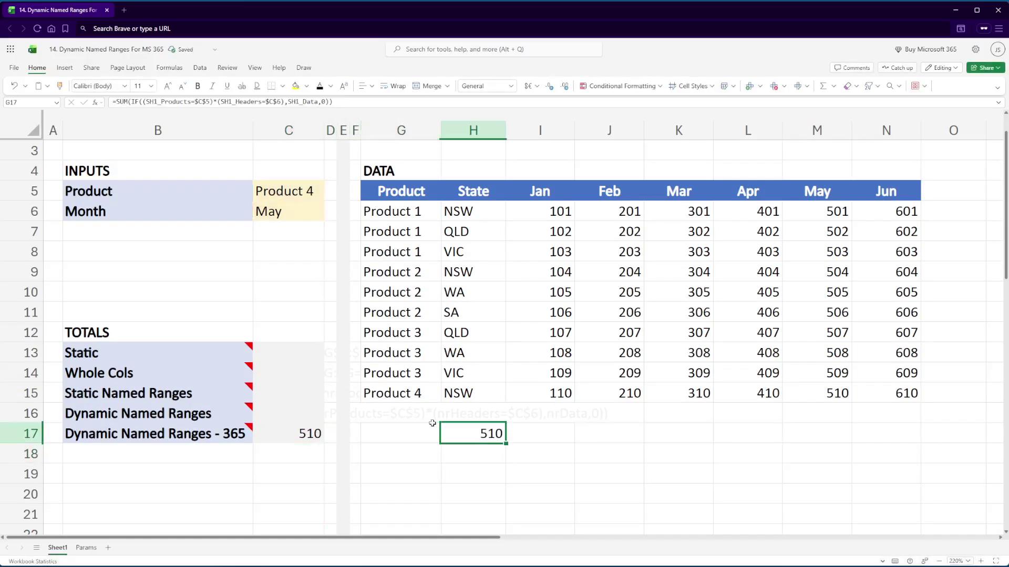
{"action": "key", "text": "Delete"}
- Copy the Product 4 row G15:N15 into row 16 to extend the table by one row
{"action": "left_click", "coordinate": [436, 394]}
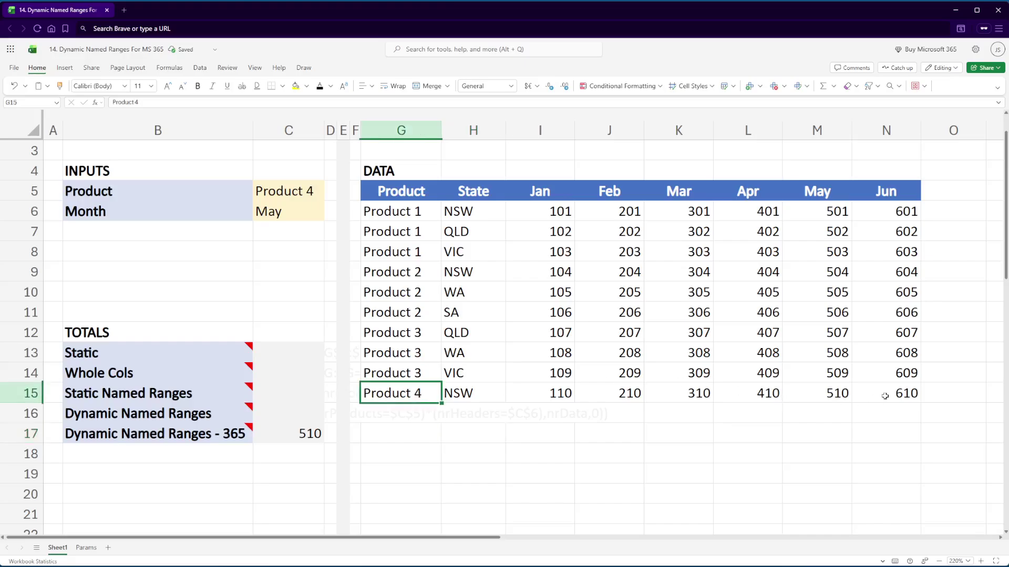
{"action": "left_click", "coordinate": [886, 394], "text": "shift"}
{"action": "key", "text": "ctrl+c"}
{"action": "key", "text": "Down"}
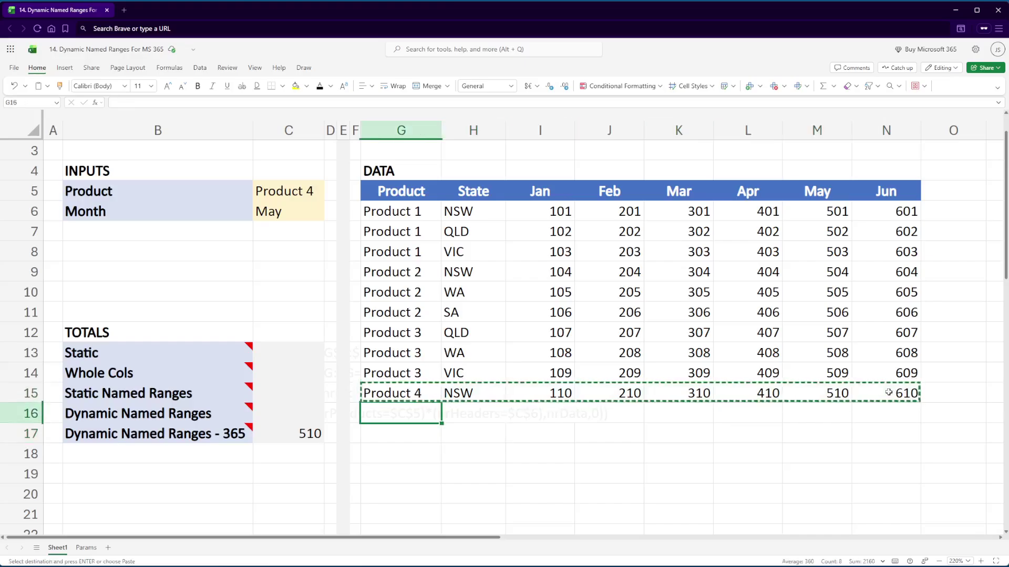
{"action": "key", "text": "ctrl+v"}
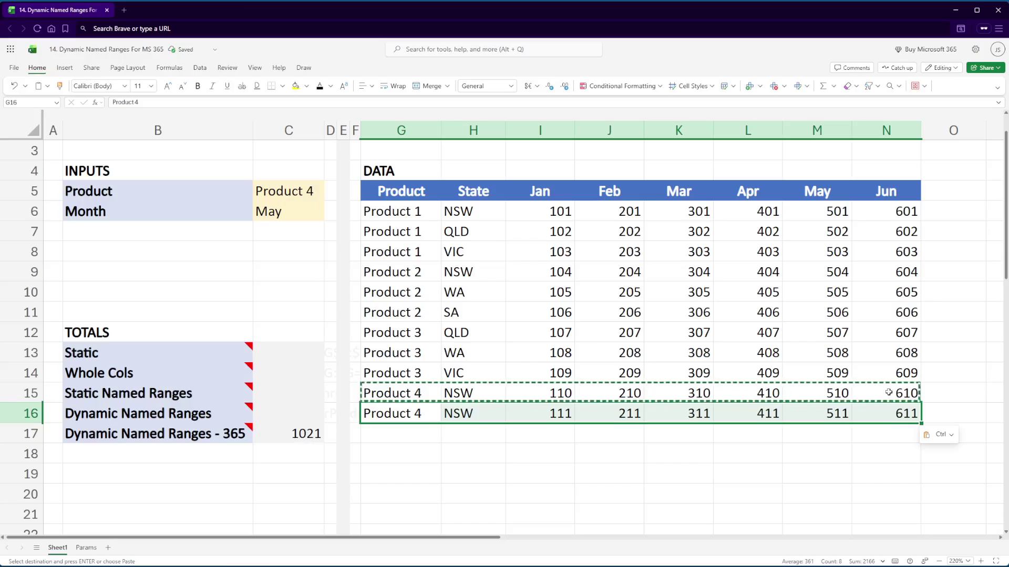
- Paste the copied Product 4 row into rows 17 and 18 to extend the table by two more rows
{"action": "key", "text": "Down"}
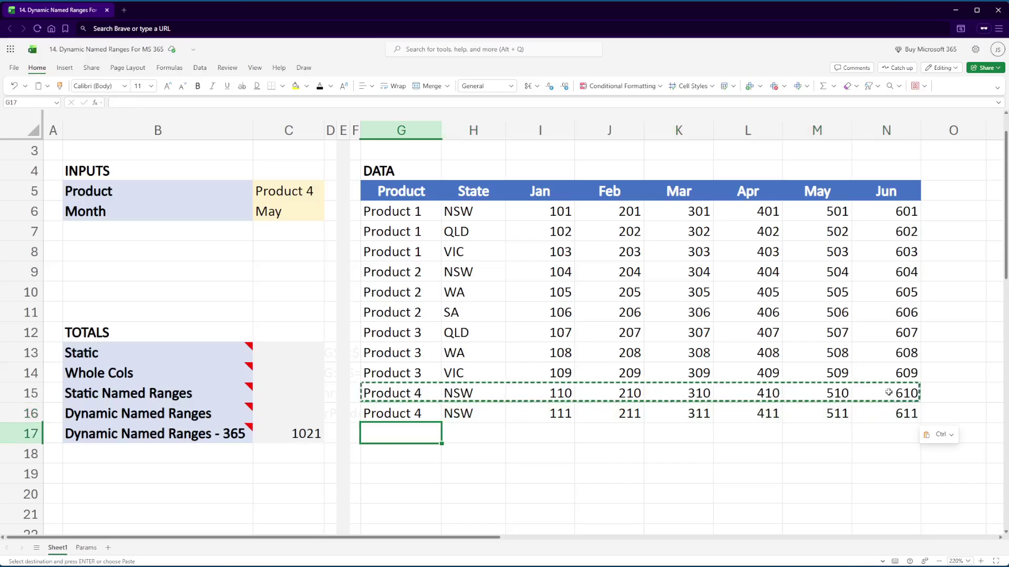
{"action": "key", "text": "ctrl+v"}
{"action": "key", "text": "Down"}
{"action": "key", "text": "ctrl+v"}
{"action": "key", "text": "Down"}
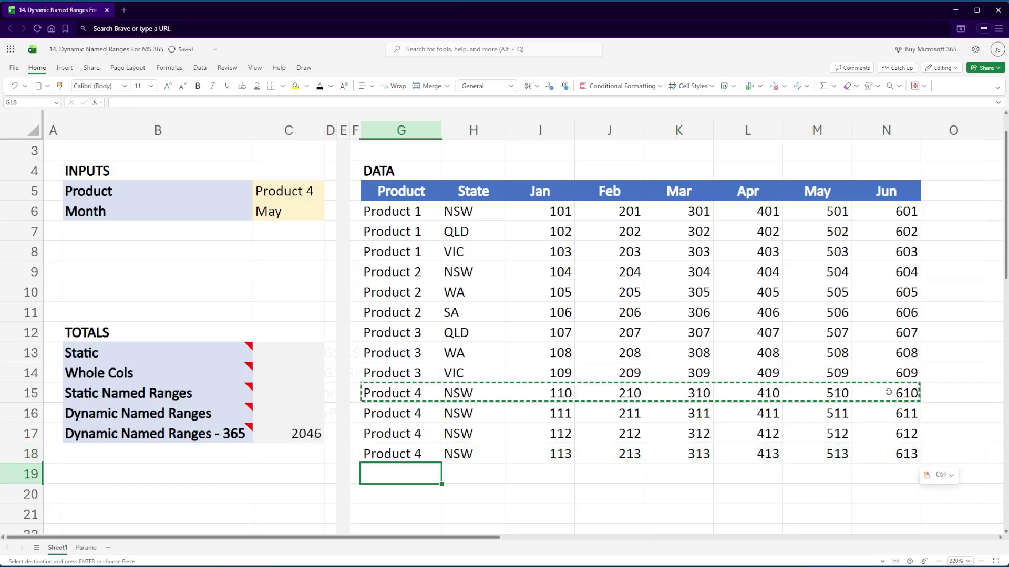
{"action": "key", "text": "Up"}
{"action": "key", "text": "Escape"}
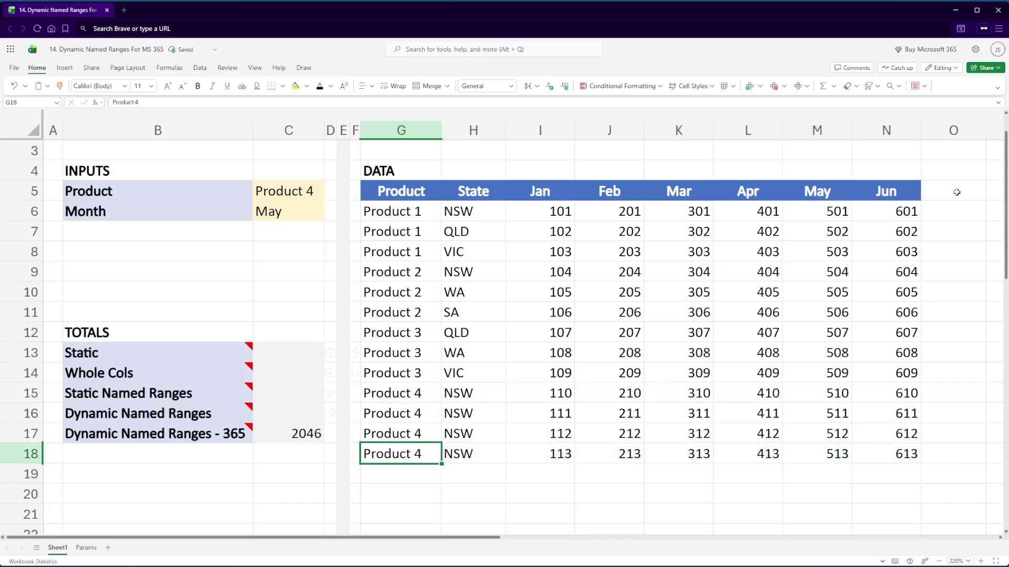
- Start a new month column beside Jun with the header Jul in O5 and the value 701 in O6
{"action": "left_click", "coordinate": [957, 192]}
{"action": "type", "text": "Jul"}
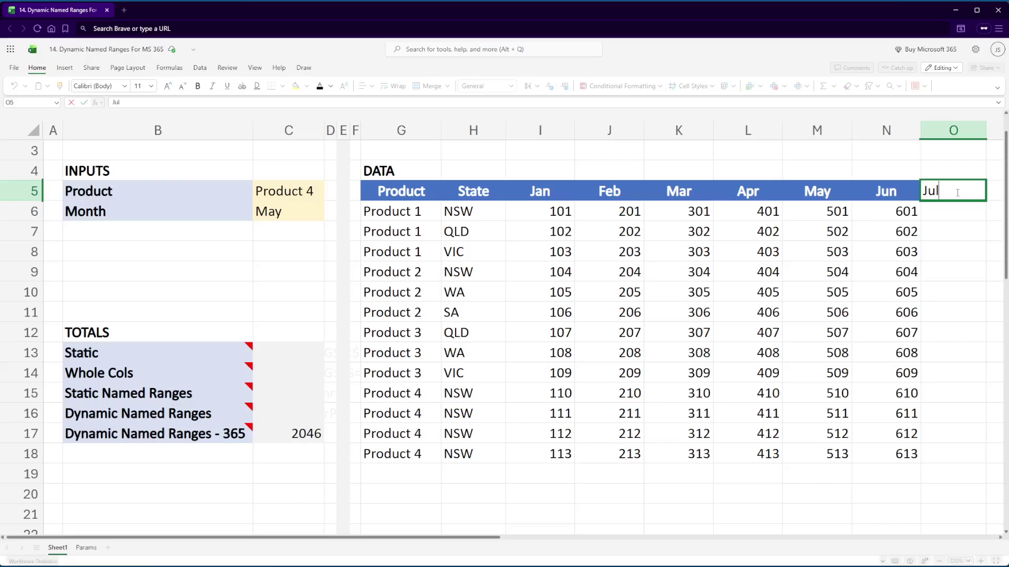
{"action": "key", "text": "Return"}
{"action": "type", "text": "701"}
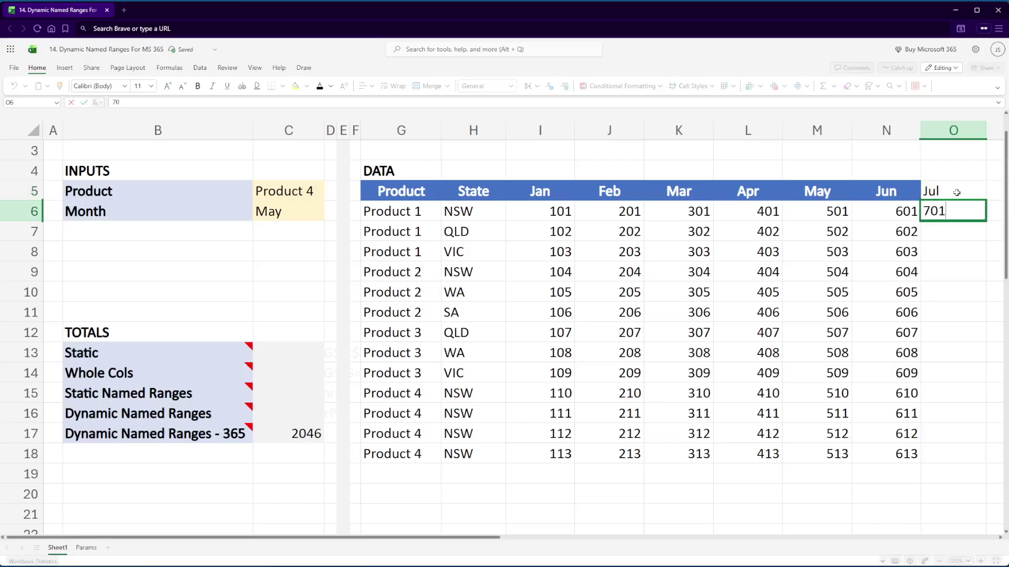
- Fill the rest of the Jul column by copying the Jun formulas N7:N18 into O7:O18
{"action": "key", "text": "Left"}
{"action": "key", "text": "Down"}
{"action": "key", "text": "ctrl+shift+Down"}
{"action": "key", "text": "ctrl+c"}
{"action": "key", "text": "Right"}
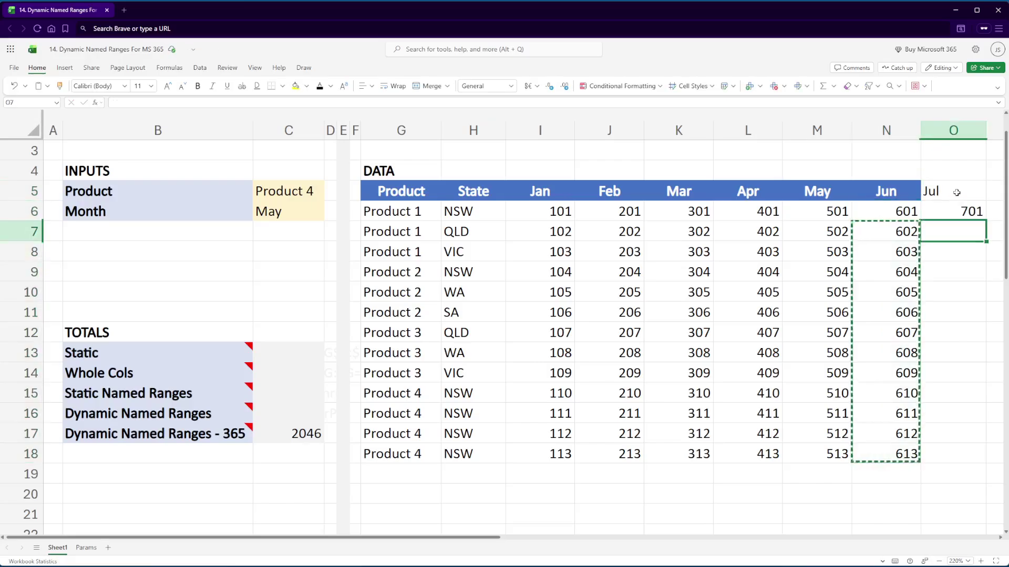
{"action": "key", "text": "ctrl+v"}
{"action": "key", "text": "Left"}
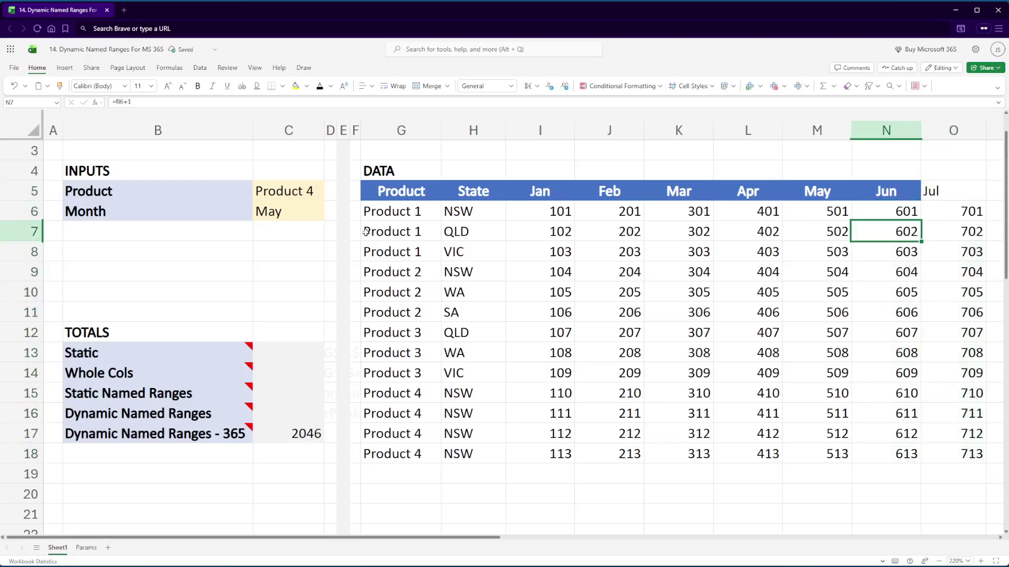
- Set the Month input in C6 to Jul and check the C17 total against the Product 4 values in O15:O18
{"action": "left_click", "coordinate": [301, 209]}
{"action": "left_click", "coordinate": [331, 210]}
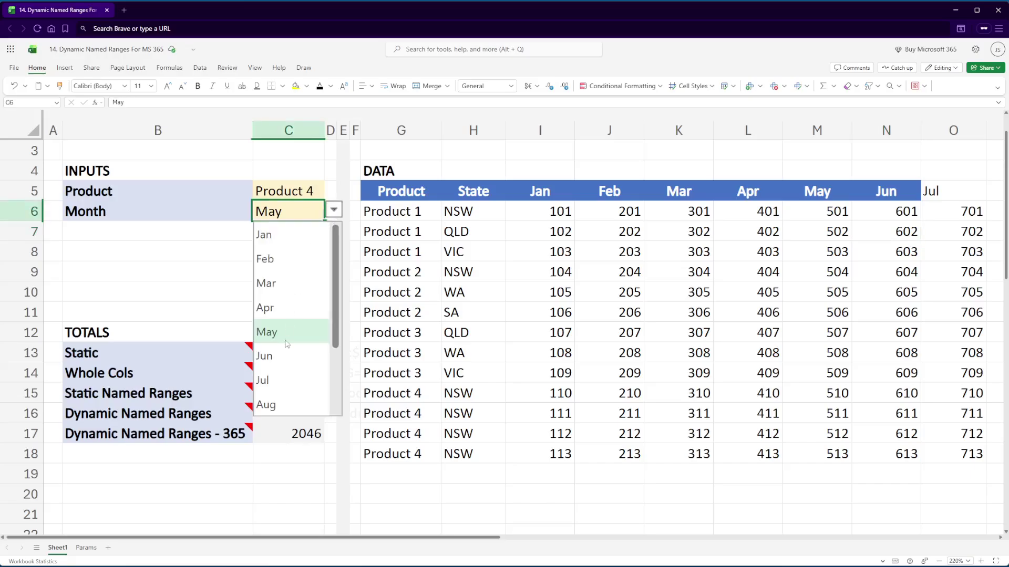
{"action": "left_click", "coordinate": [276, 379]}
{"action": "key", "text": "ctrl+Down"}
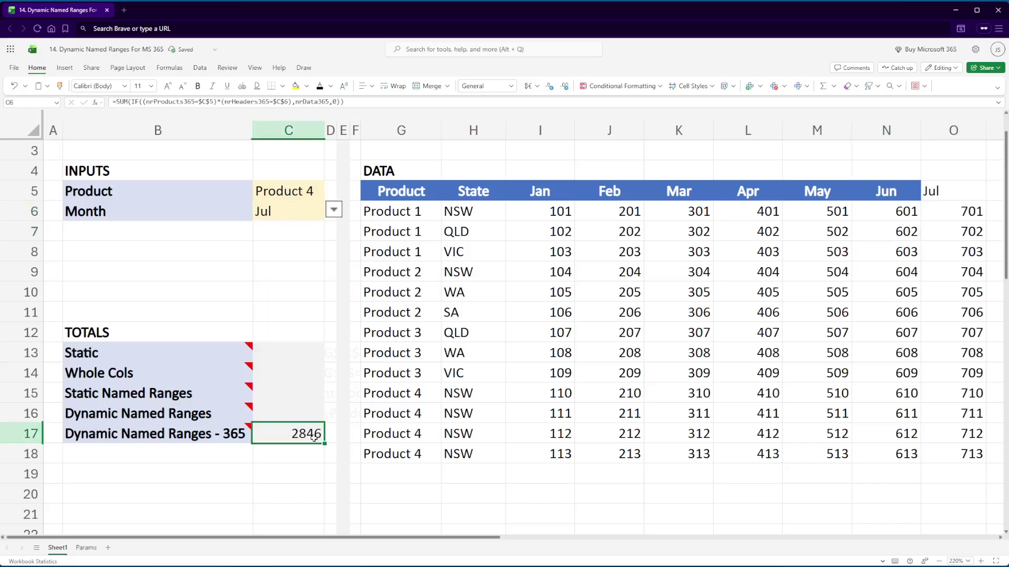
{"action": "left_click_drag", "start_coordinate": [963, 393], "coordinate": [970, 460]}
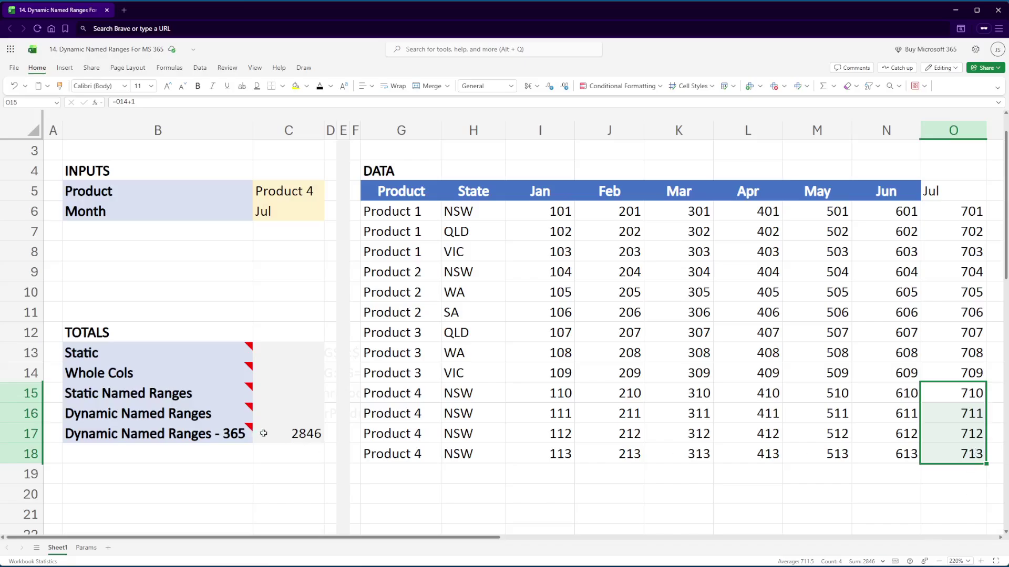
{"action": "left_click", "coordinate": [798, 388]}
- Start a new table row 19 with Product 5 as the product and QLD as the state
{"action": "left_click", "coordinate": [413, 471]}
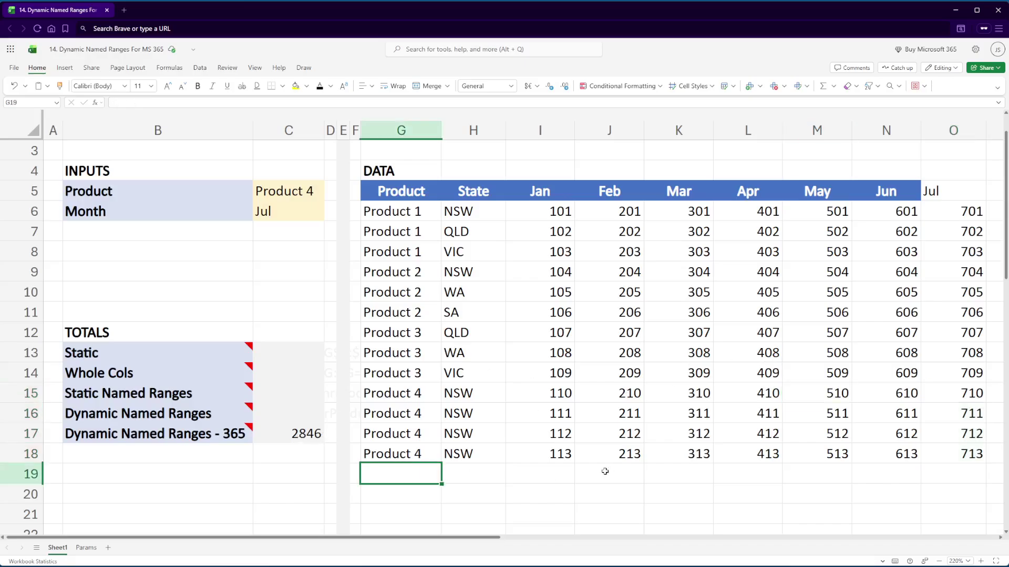
{"action": "type", "text": "Product"}
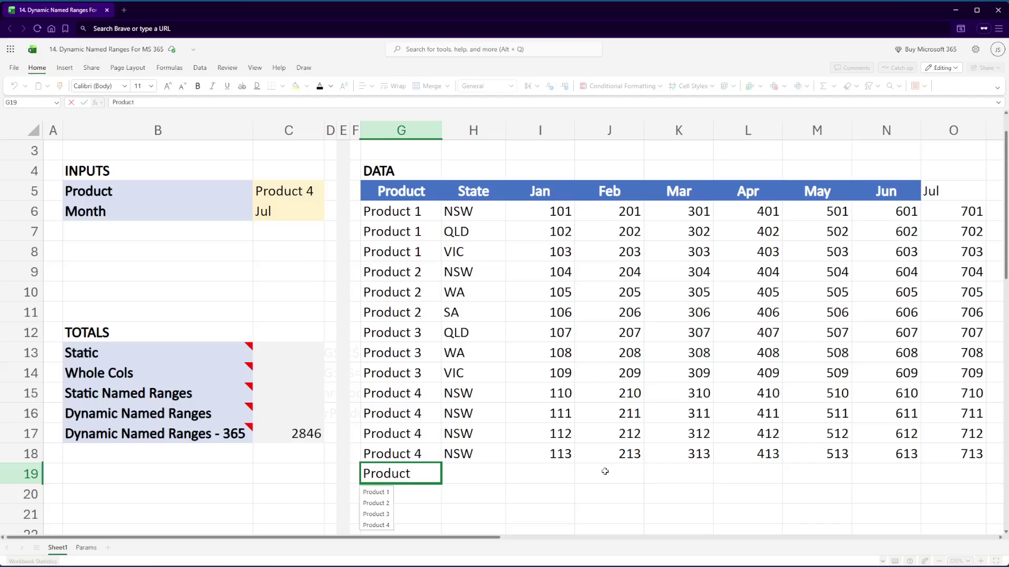
{"action": "type", "text": " 5"}
{"action": "key", "text": "Return"}
{"action": "key", "text": "Up"}
{"action": "key", "text": "Right"}
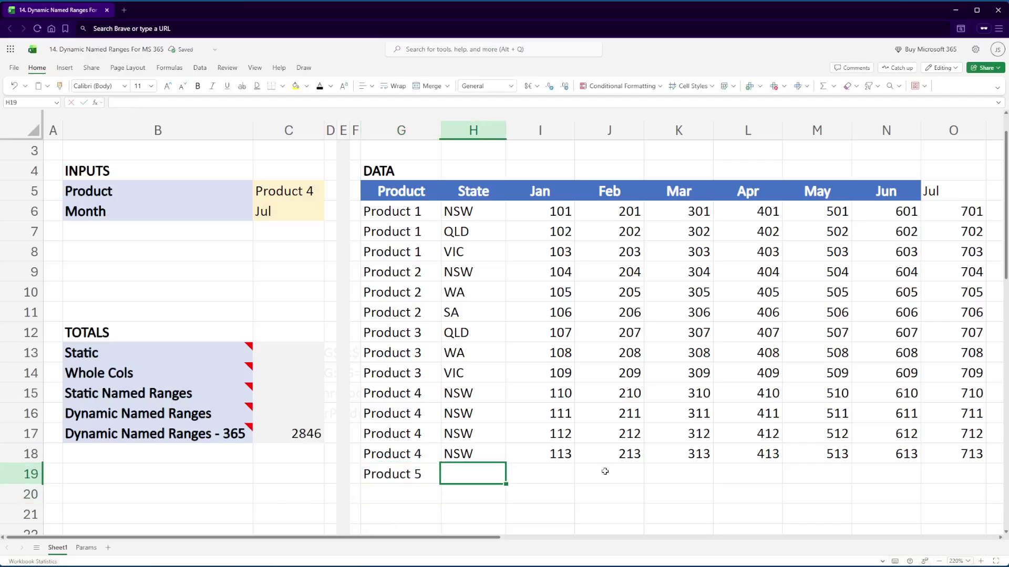
{"action": "type", "text": "QLD"}
{"action": "key", "text": "Tab"}
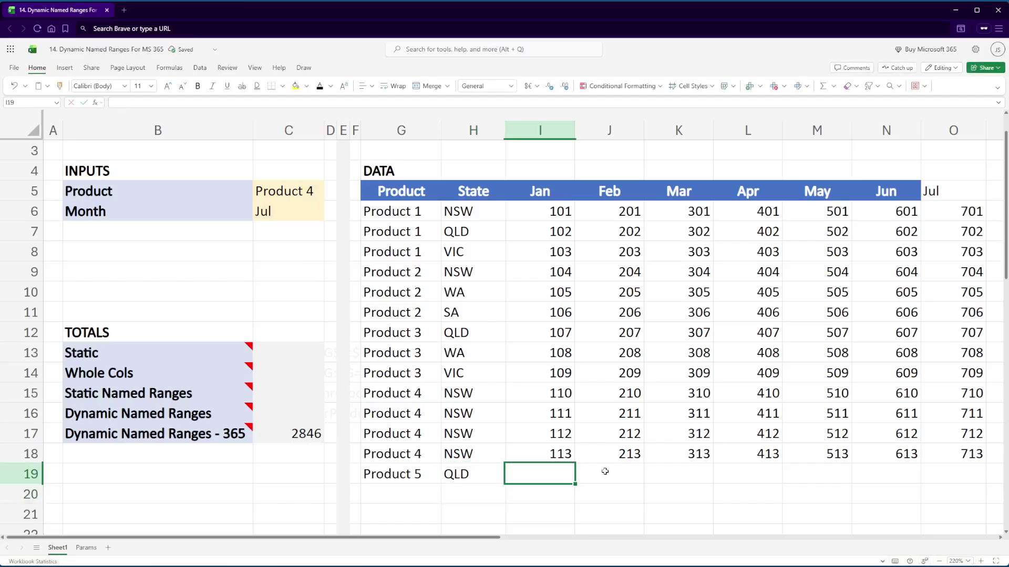
- Enter the Product 5 values for Jan to Jul in I19:O19 as 223, 455, 656, 656, 775, 541 and 456
{"action": "type", "text": "223"}
{"action": "key", "text": "Tab"}
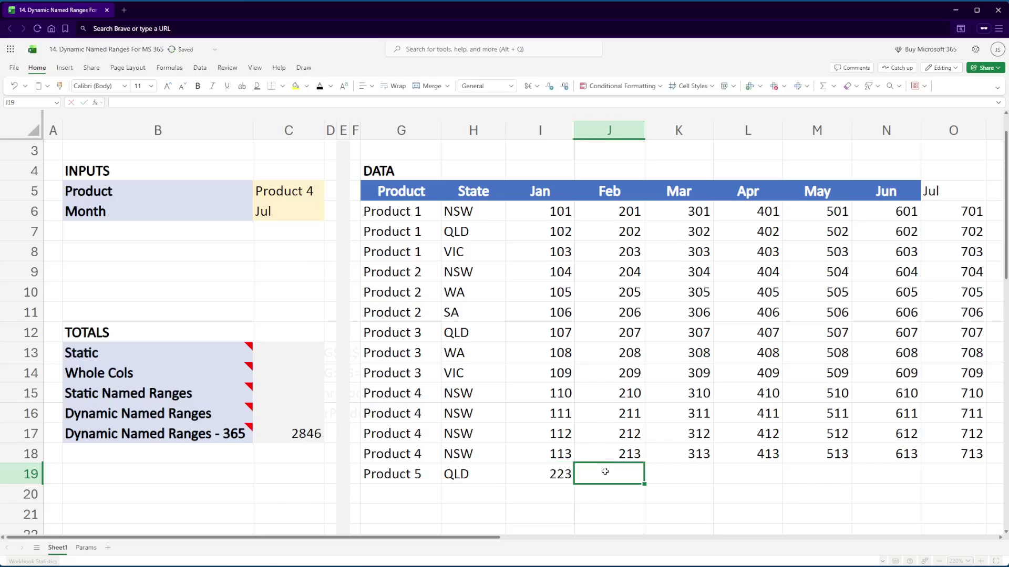
{"action": "type", "text": "455"}
{"action": "key", "text": "Tab"}
{"action": "type", "text": "65"}
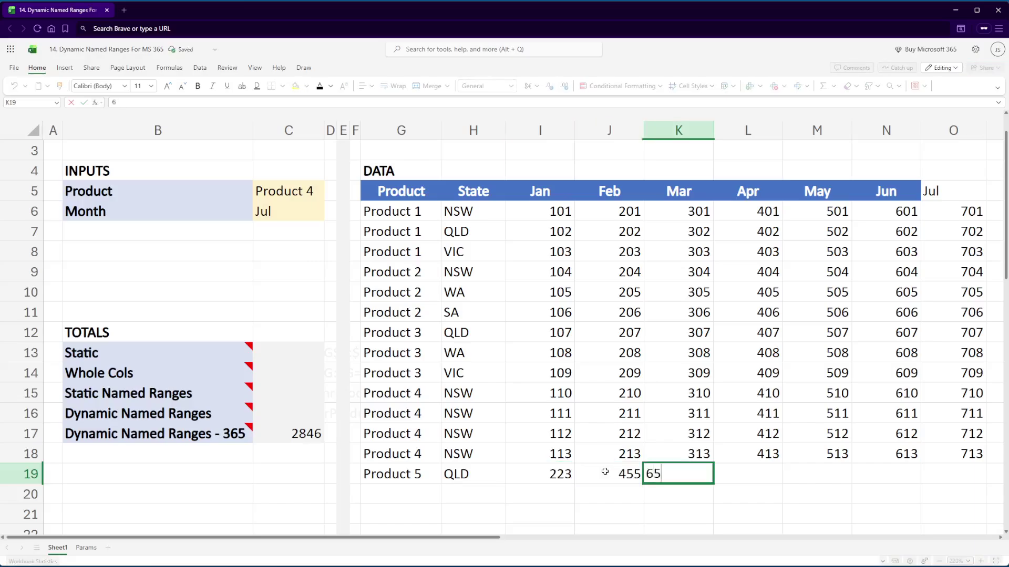
{"action": "type", "text": "6"}
{"action": "key", "text": "Tab"}
{"action": "type", "text": "656"}
{"action": "key", "text": "Tab"}
{"action": "type", "text": "7"}
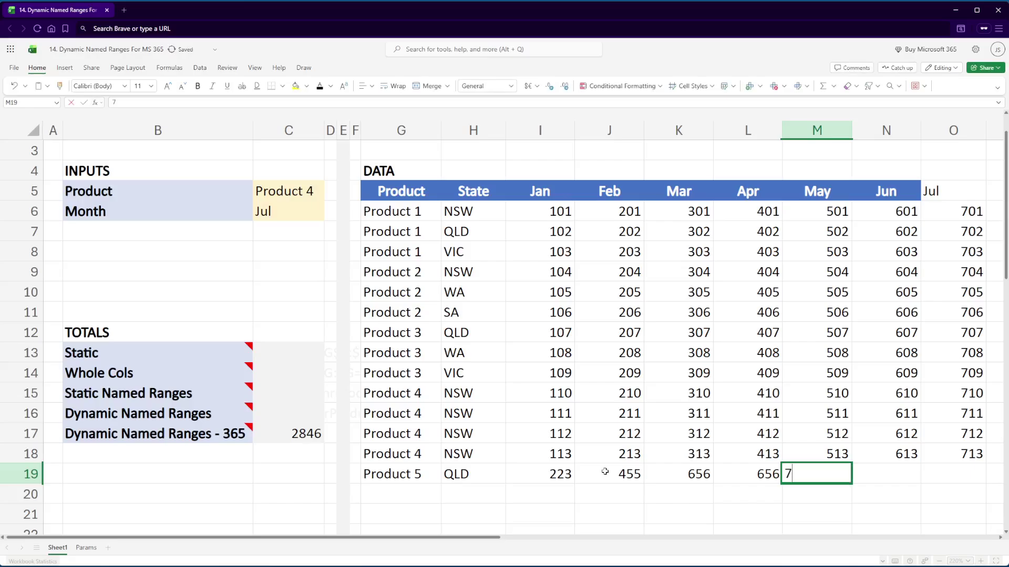
{"action": "type", "text": "75"}
{"action": "key", "text": "Tab"}
{"action": "type", "text": "541"}
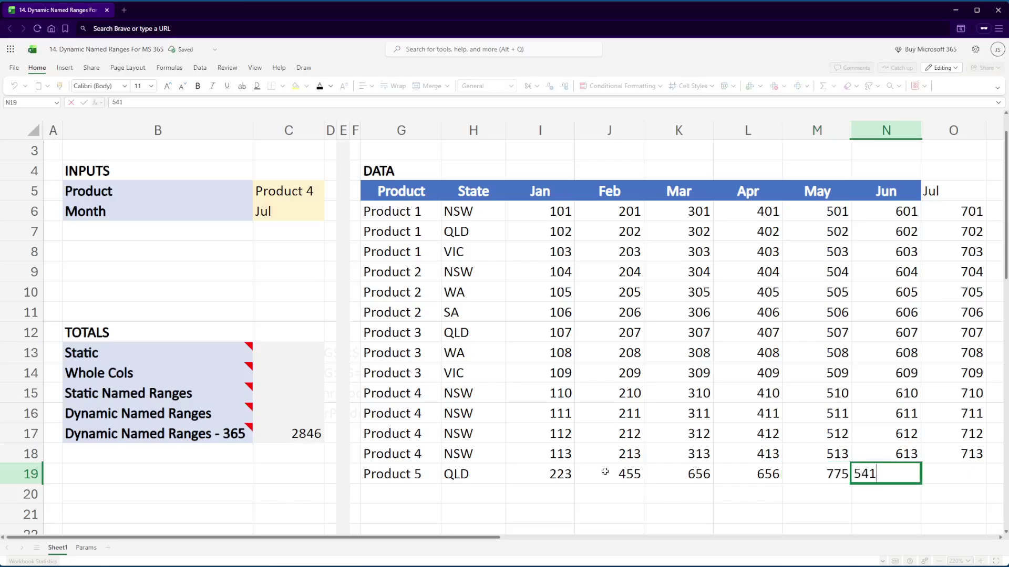
{"action": "key", "text": "Tab"}
{"action": "type", "text": "456"}
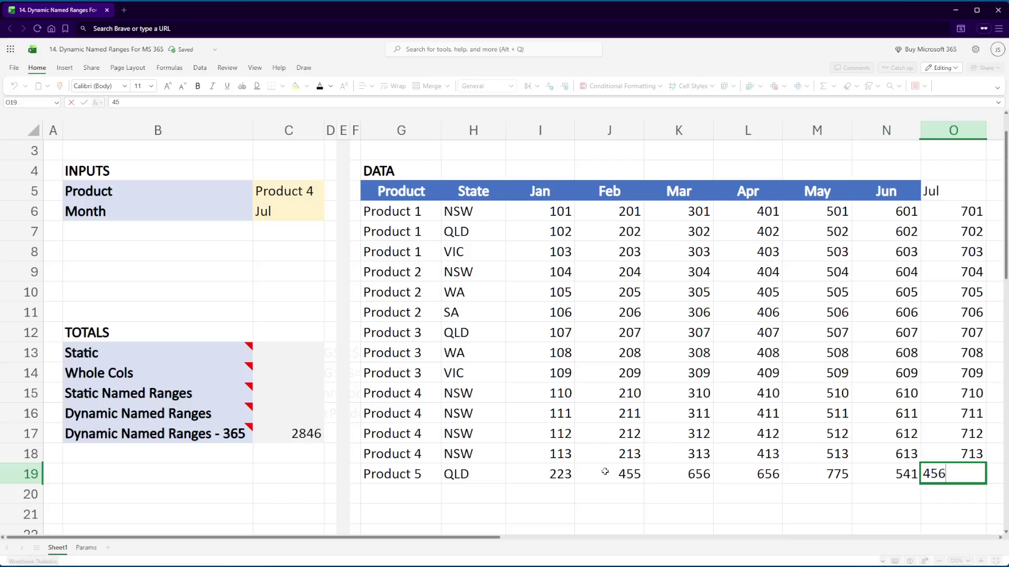
{"action": "key", "text": "Up"}
{"action": "key", "text": "Down"}
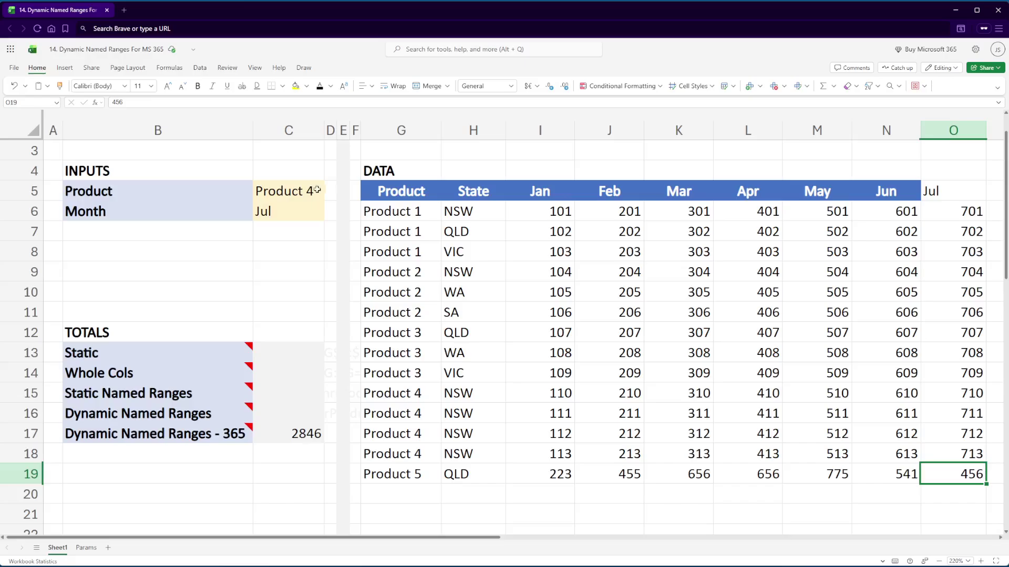
- Set the Product input in C5 to Product 5 and check the C17 total against its Jul value in O19
{"action": "left_click", "coordinate": [316, 193]}
{"action": "left_click", "coordinate": [333, 190]}
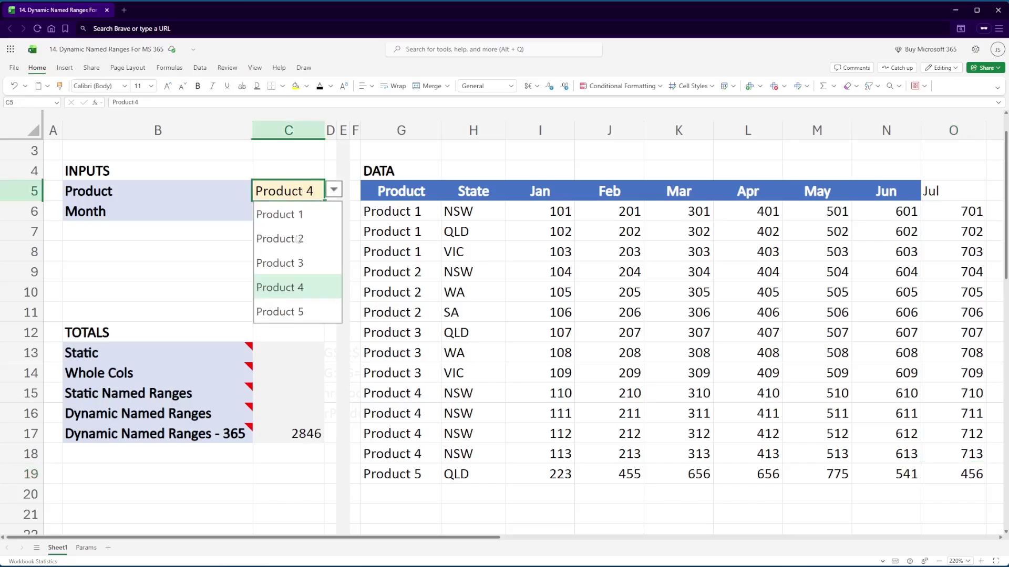
{"action": "left_click", "coordinate": [282, 312]}
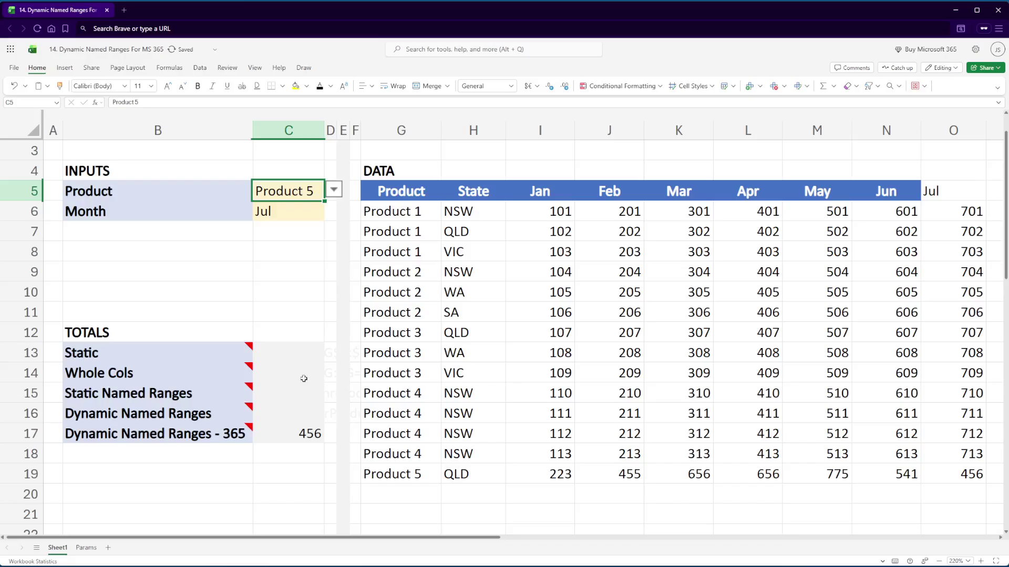
{"action": "left_click", "coordinate": [308, 434]}
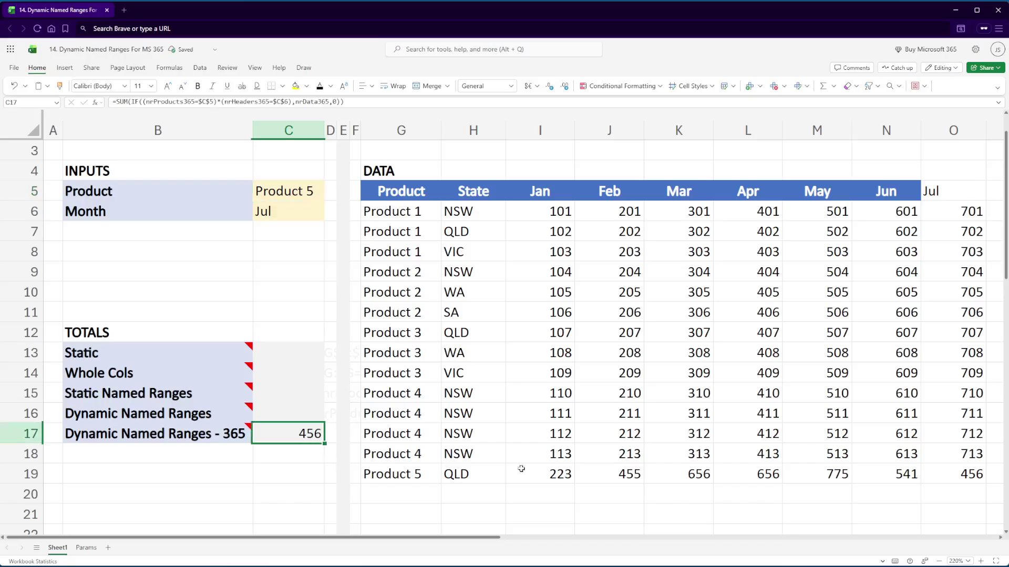
{"action": "left_click", "coordinate": [953, 476]}
- Set the Month input in C6 to Mar and compare the total with the Product 5 value in K19
{"action": "left_click", "coordinate": [315, 216]}
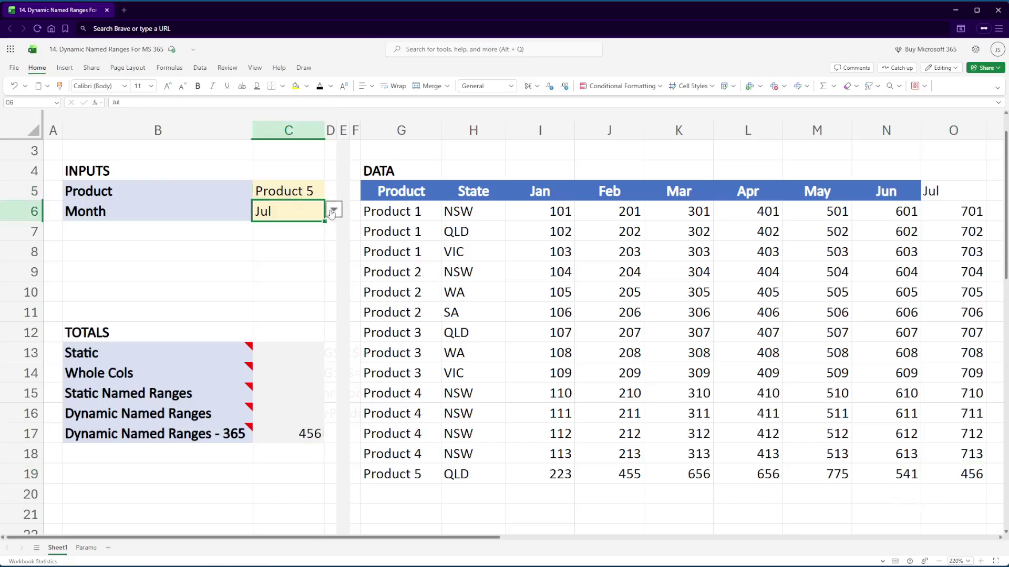
{"action": "left_click", "coordinate": [333, 210]}
{"action": "left_click", "coordinate": [266, 282]}
{"action": "left_click", "coordinate": [683, 132]}
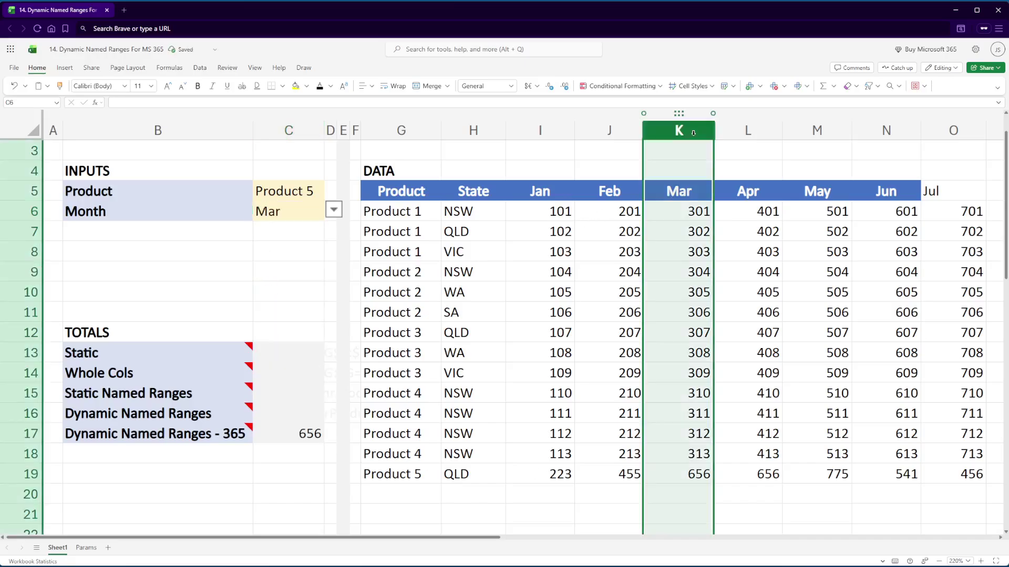
{"action": "left_click", "coordinate": [670, 472]}
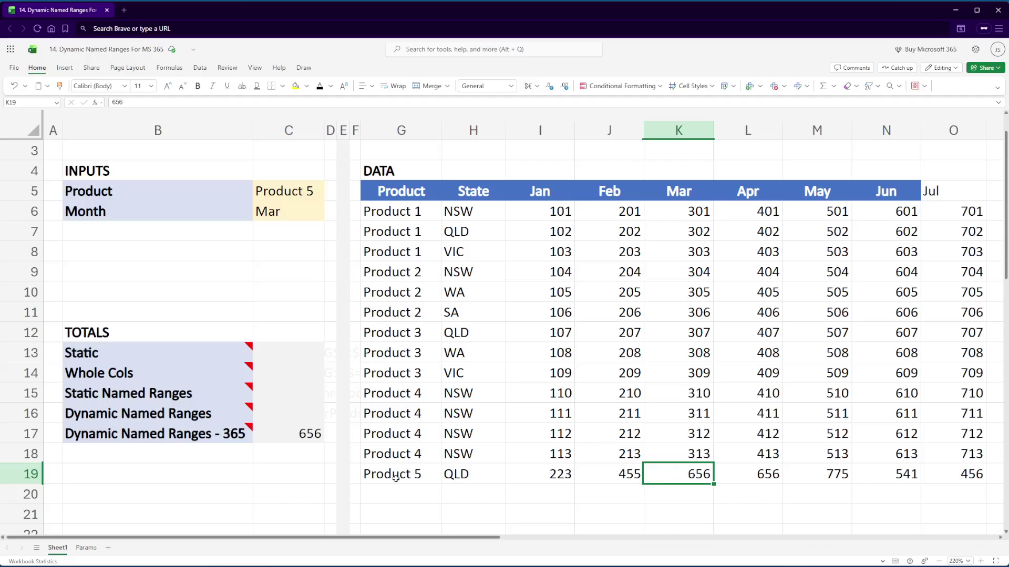